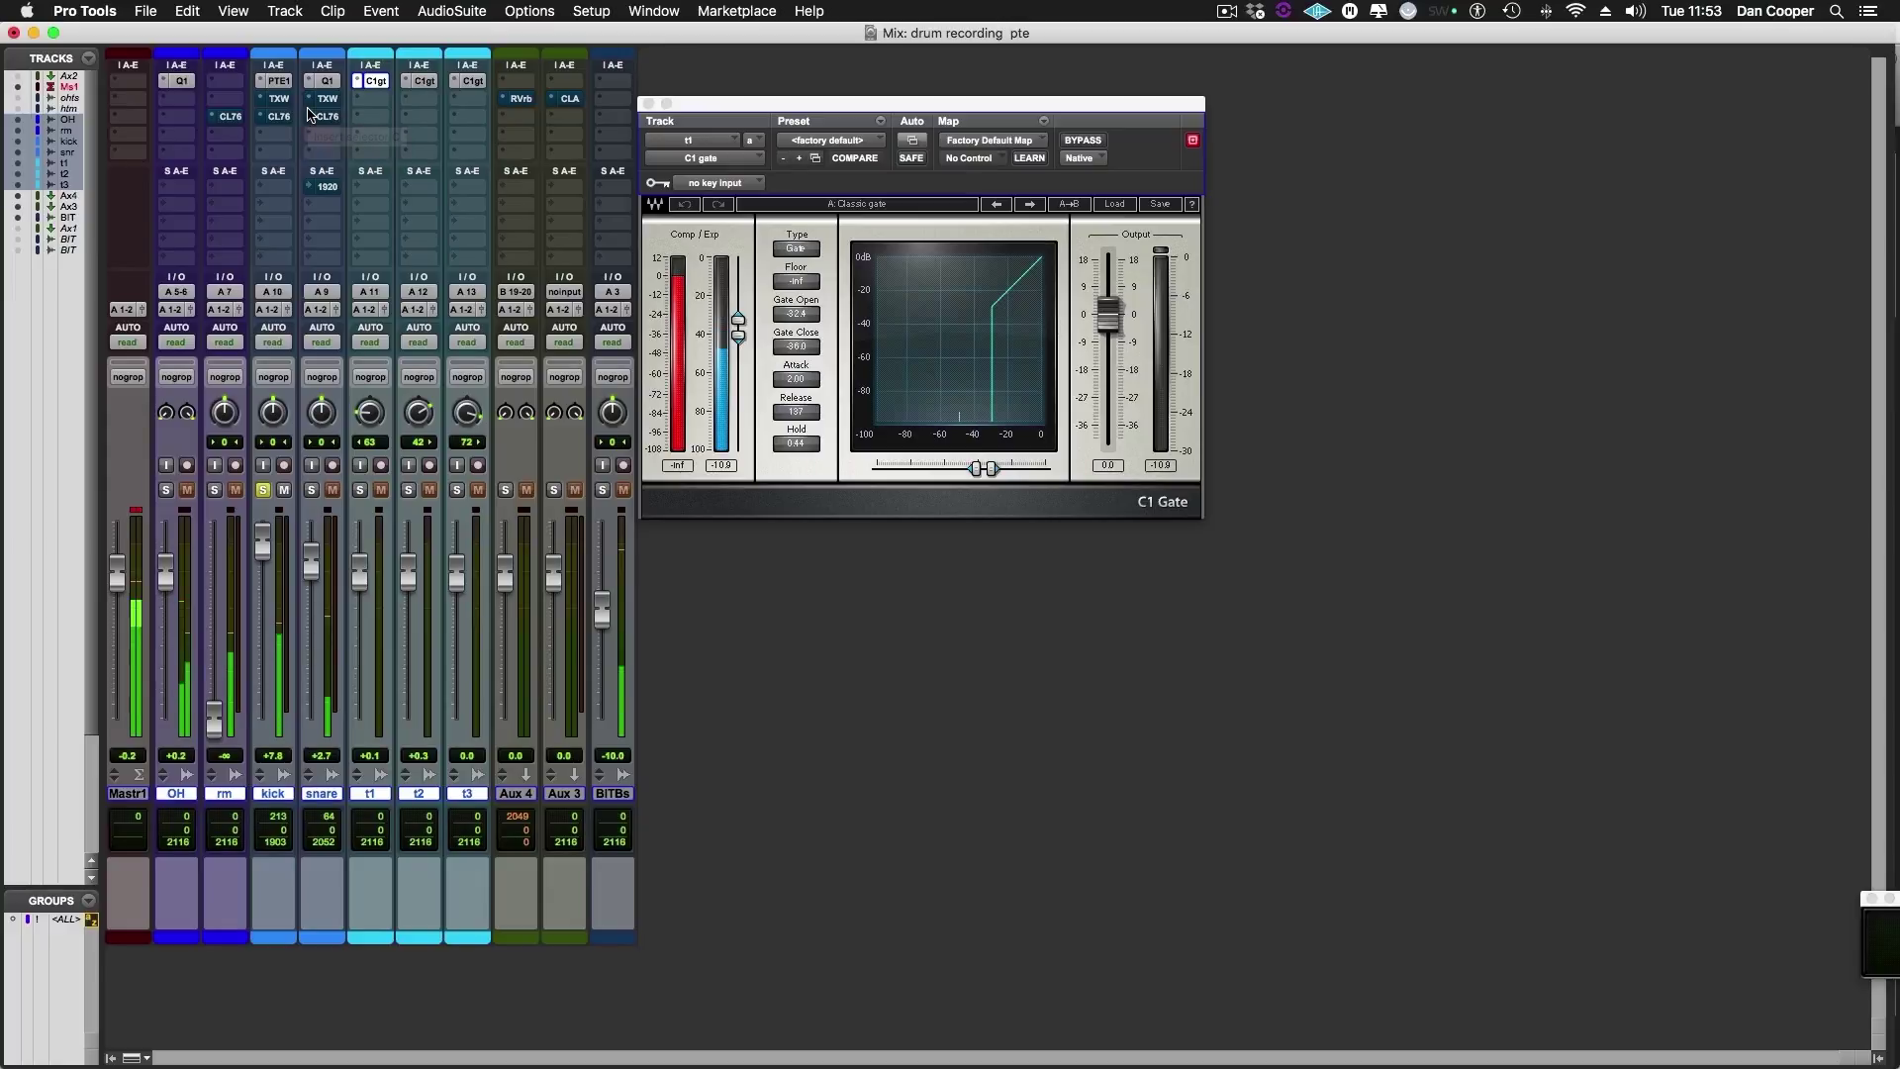
Step: Solo the overheads and snare alongside the kick, then bring up the kick's Trans-X Wide plugin
{"action": "key", "text": "shift+s"}
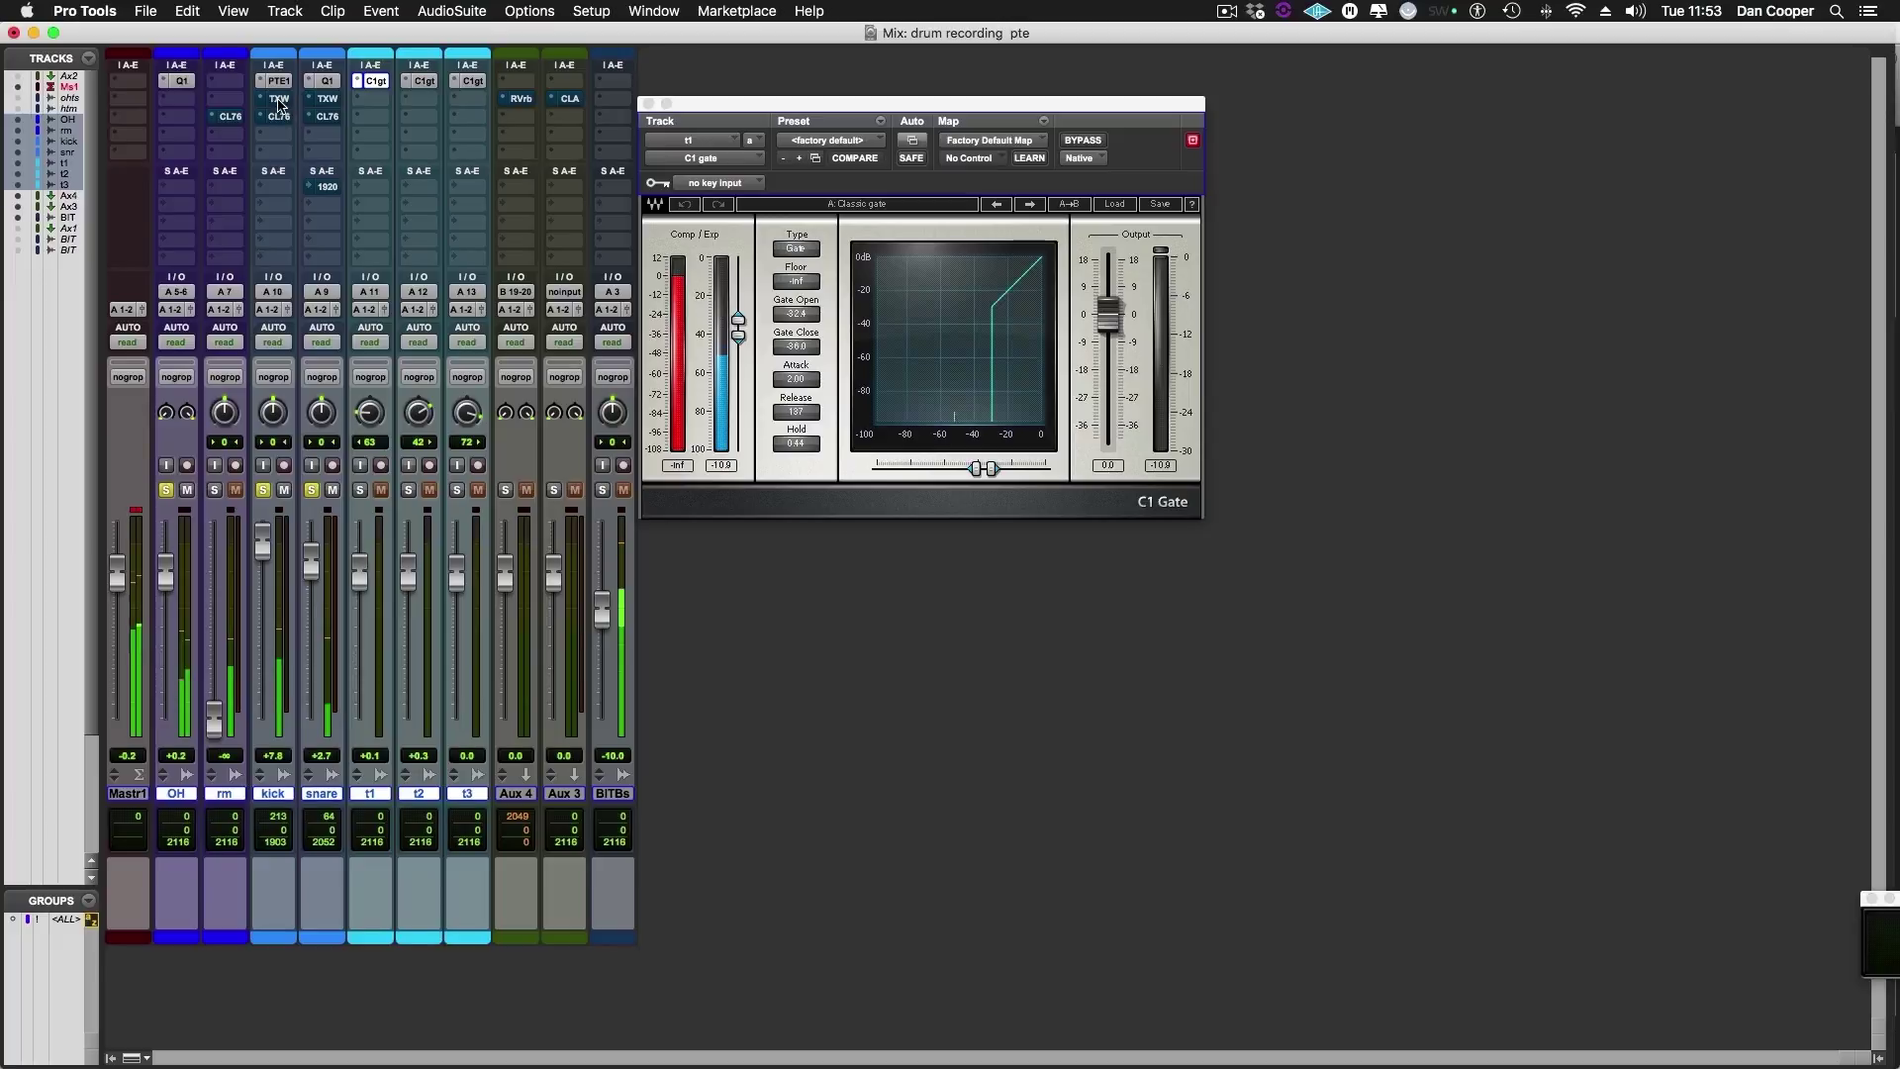
{"action": "left_click", "coordinate": [279, 99]}
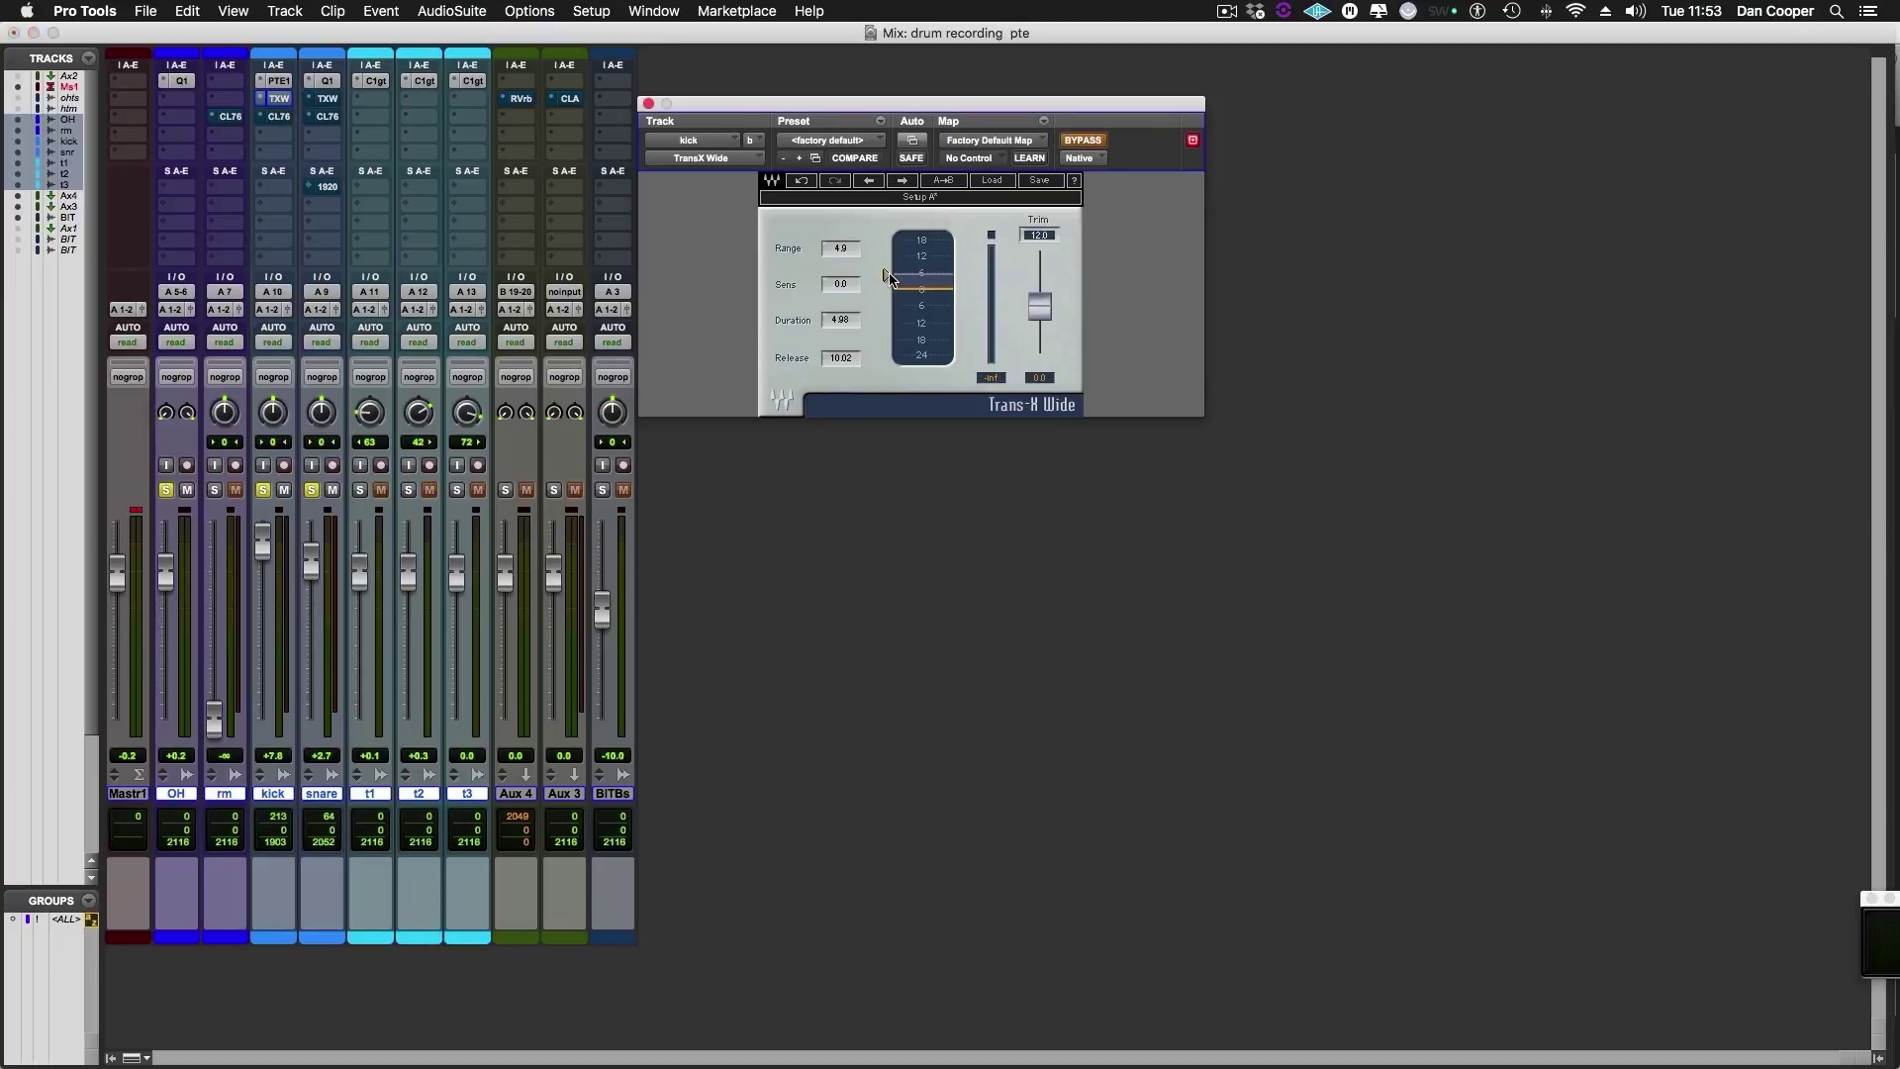
Step: Raise the kick's Trans-X Wide range from -15.6 to 13.9, then show the snare's Trans-X Wide
{"action": "left_click_drag", "start_coordinate": [887, 280], "coordinate": [887, 278]}
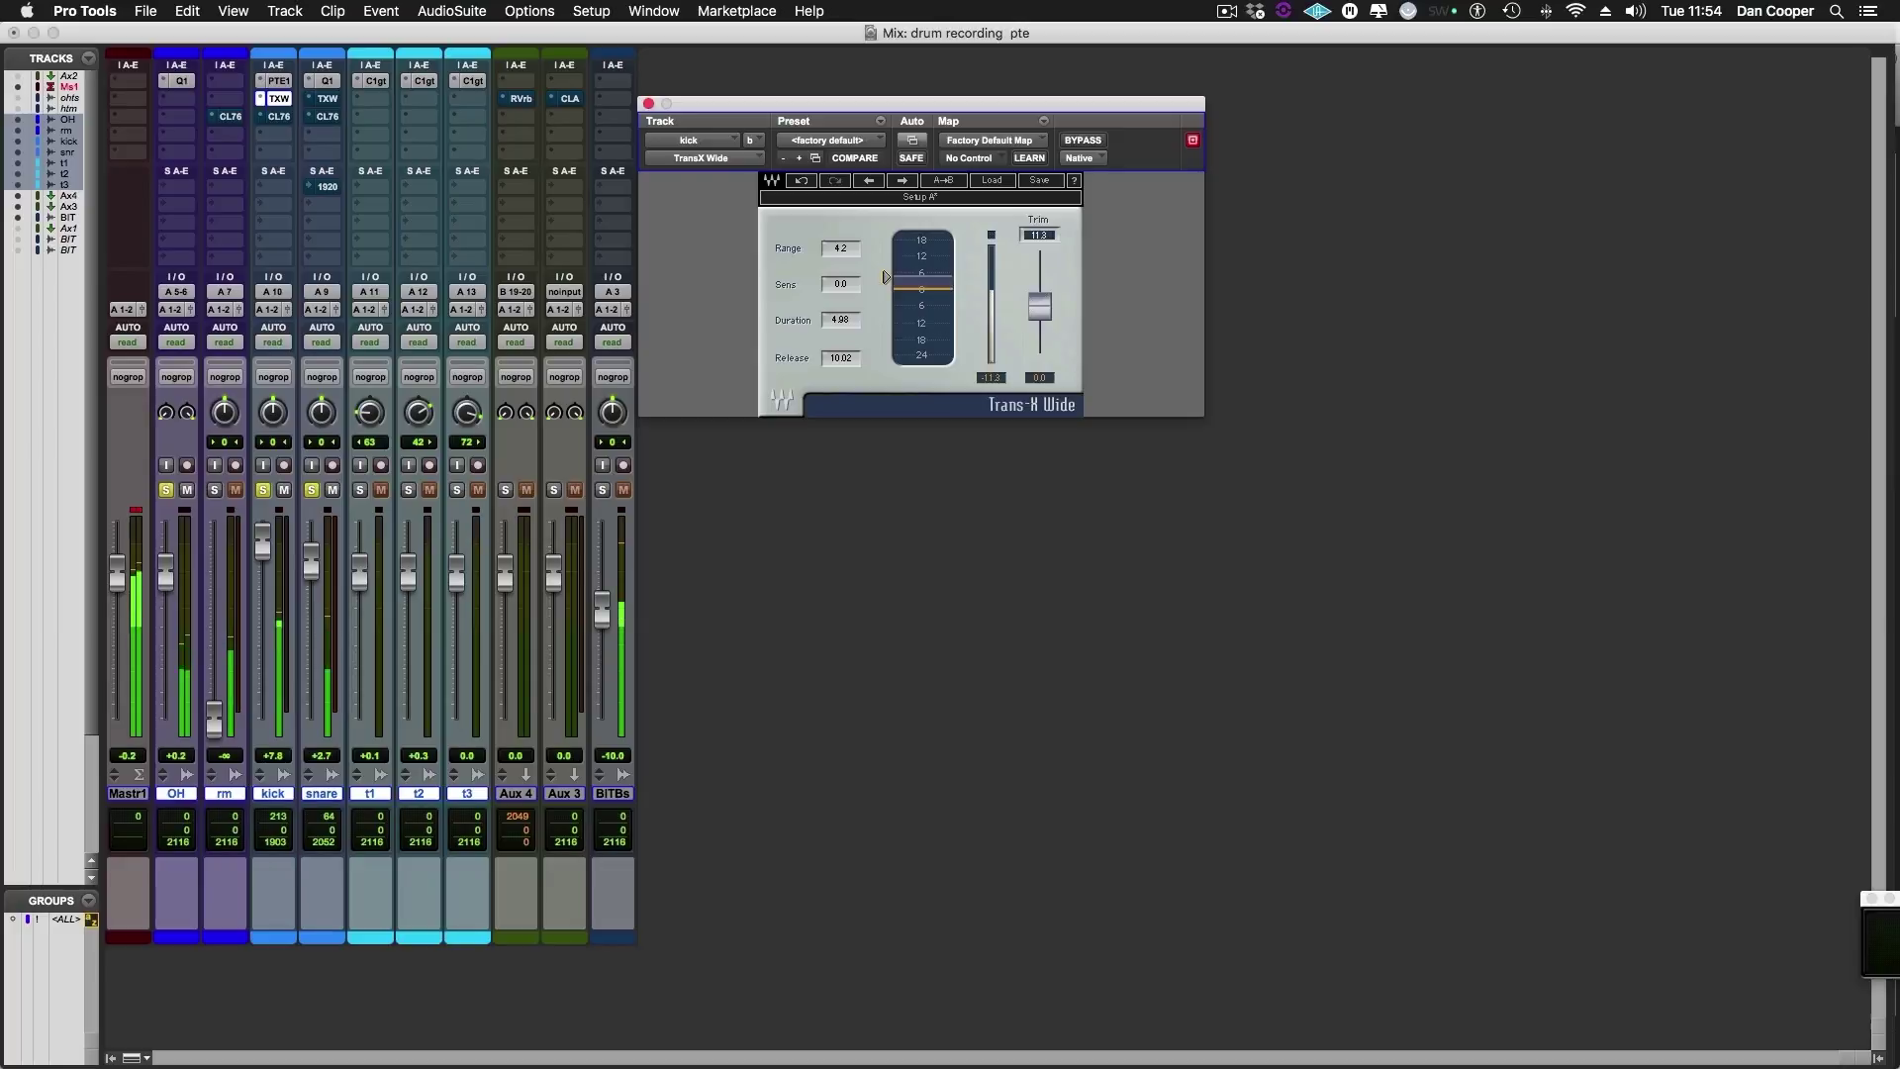
{"action": "mouse_move", "coordinate": [888, 280]}
{"action": "left_mouse_down"}
{"action": "mouse_move", "coordinate": [886, 253]}
{"action": "mouse_move", "coordinate": [887, 341]}
{"action": "left_mouse_up"}
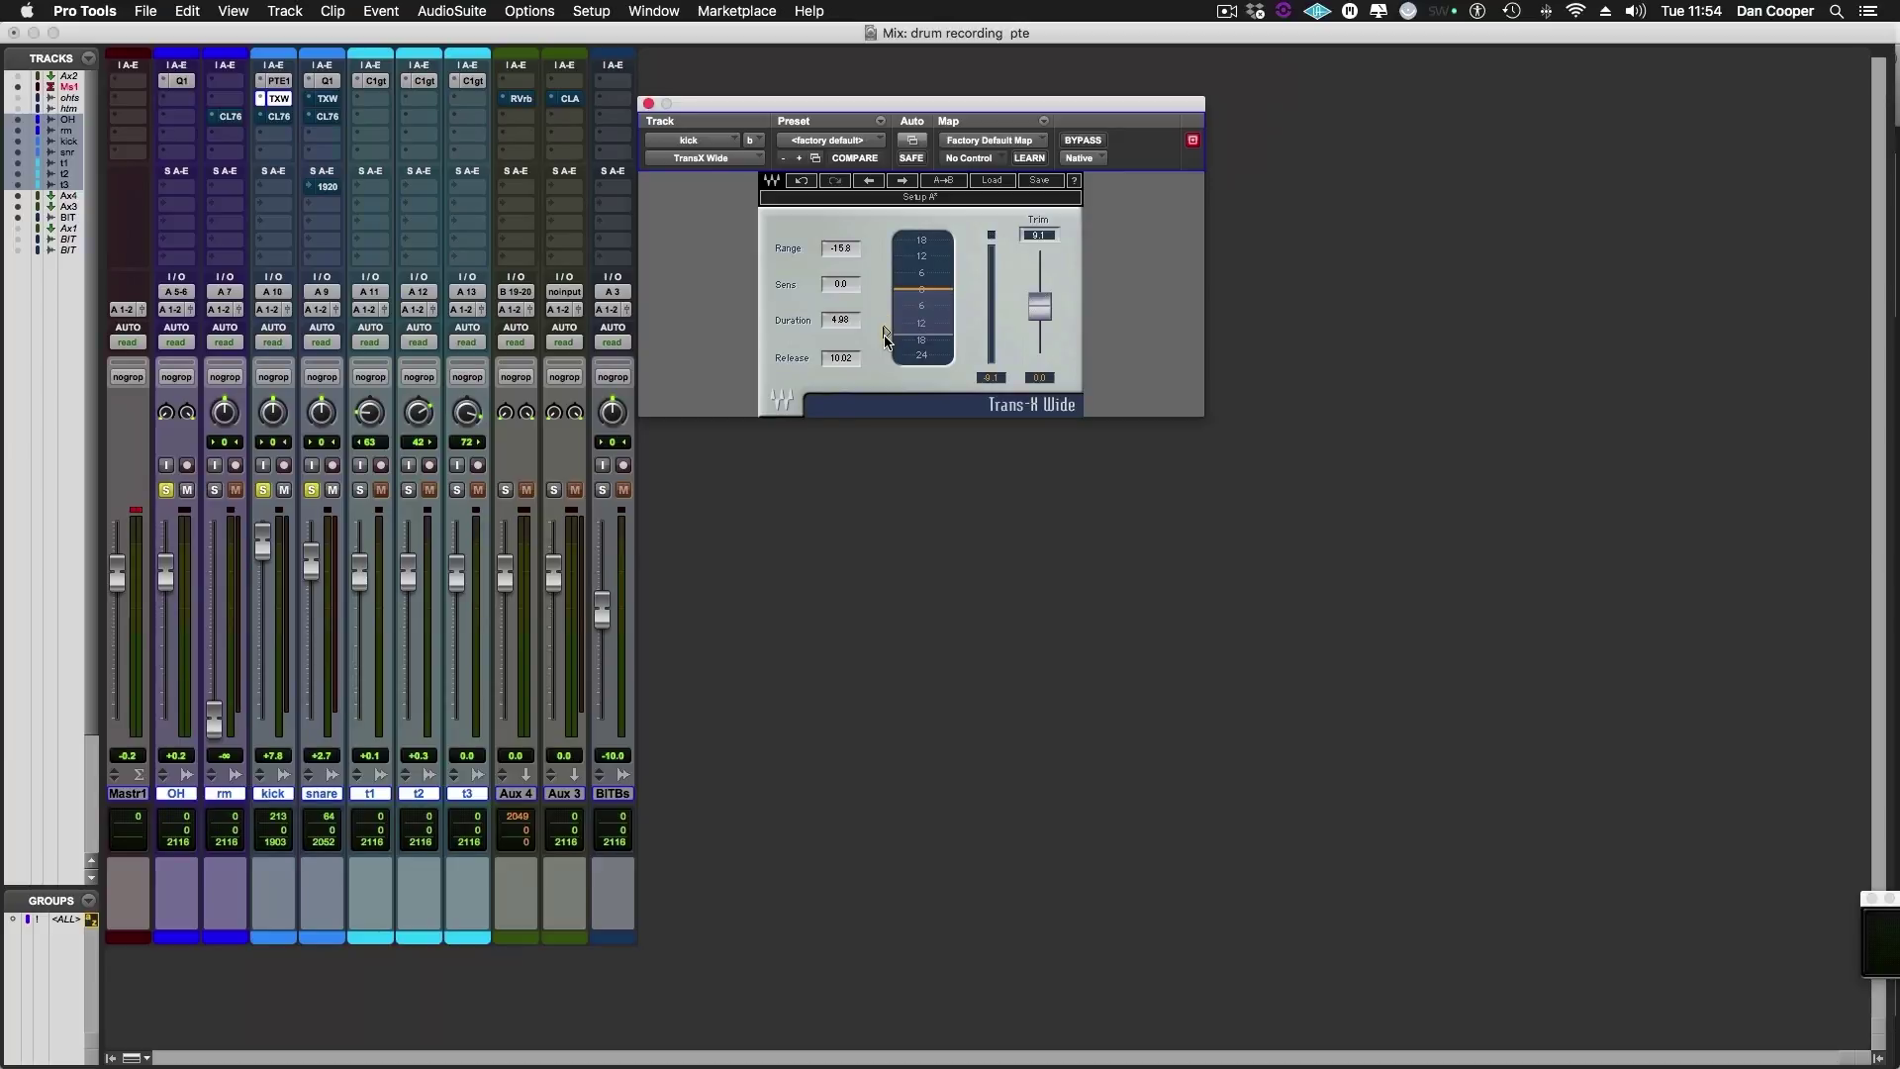
{"action": "left_click_drag", "start_coordinate": [886, 332], "coordinate": [885, 249]}
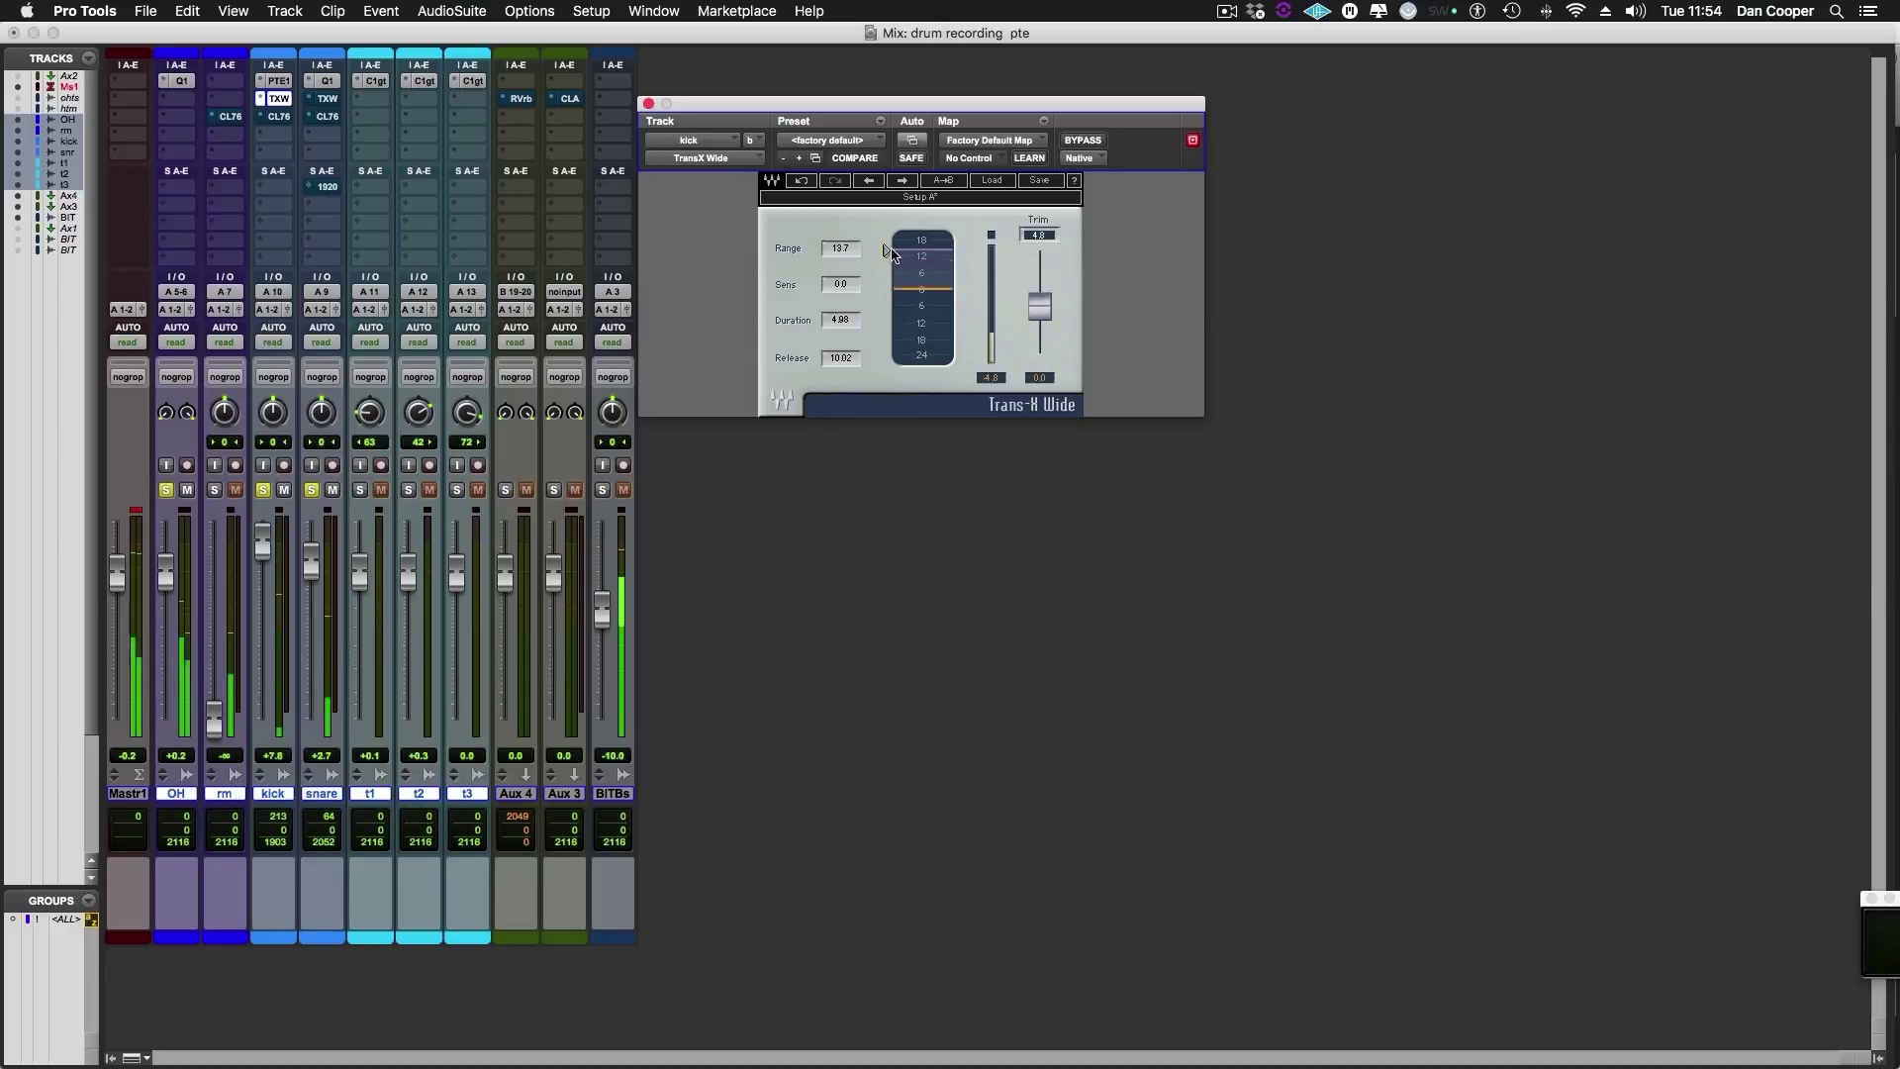
{"action": "left_click_drag", "start_coordinate": [886, 254], "coordinate": [887, 251]}
{"action": "left_click", "coordinate": [319, 99]}
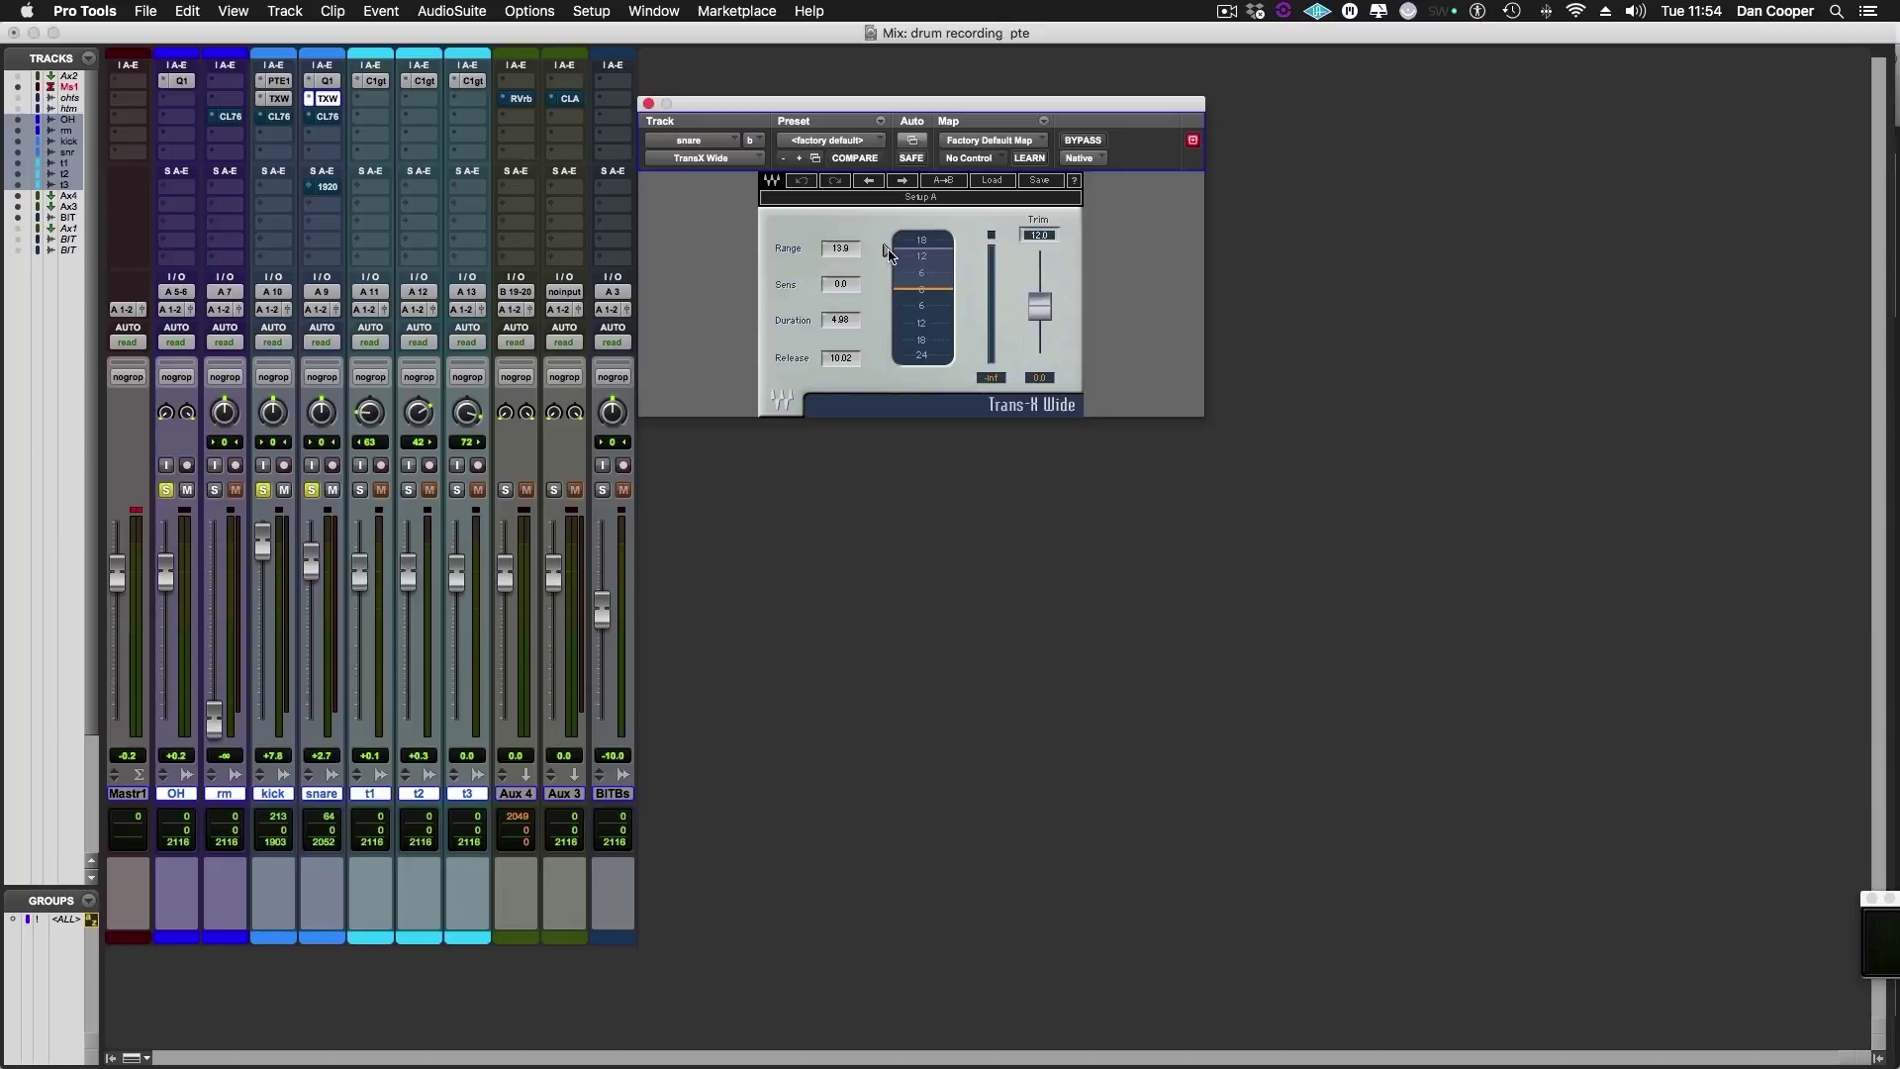
Step: Lower the snare's Trans-X Wide range to 11.8 and A/B it against bypass
{"action": "mouse_move", "coordinate": [885, 250]}
{"action": "left_mouse_down"}
{"action": "mouse_move", "coordinate": [885, 282]}
{"action": "mouse_move", "coordinate": [885, 255]}
{"action": "left_mouse_up"}
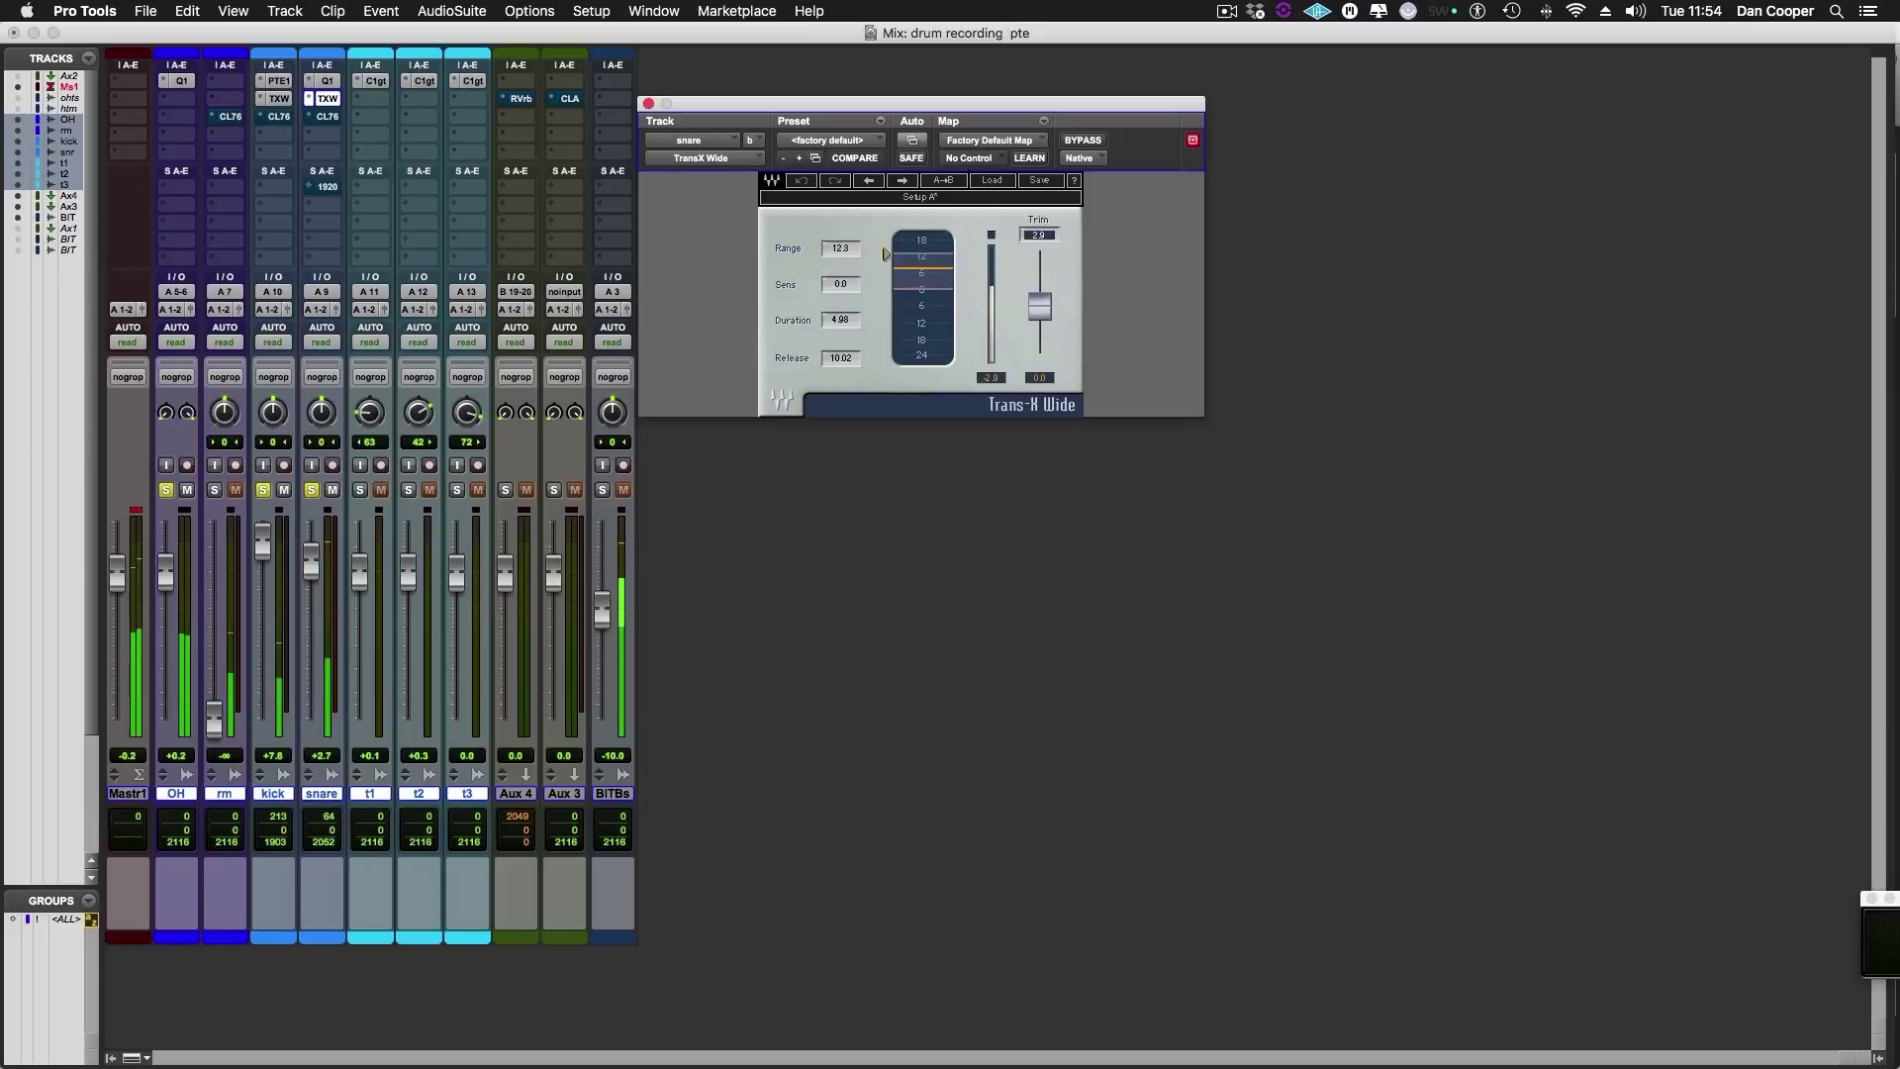
{"action": "left_click", "coordinate": [1082, 141]}
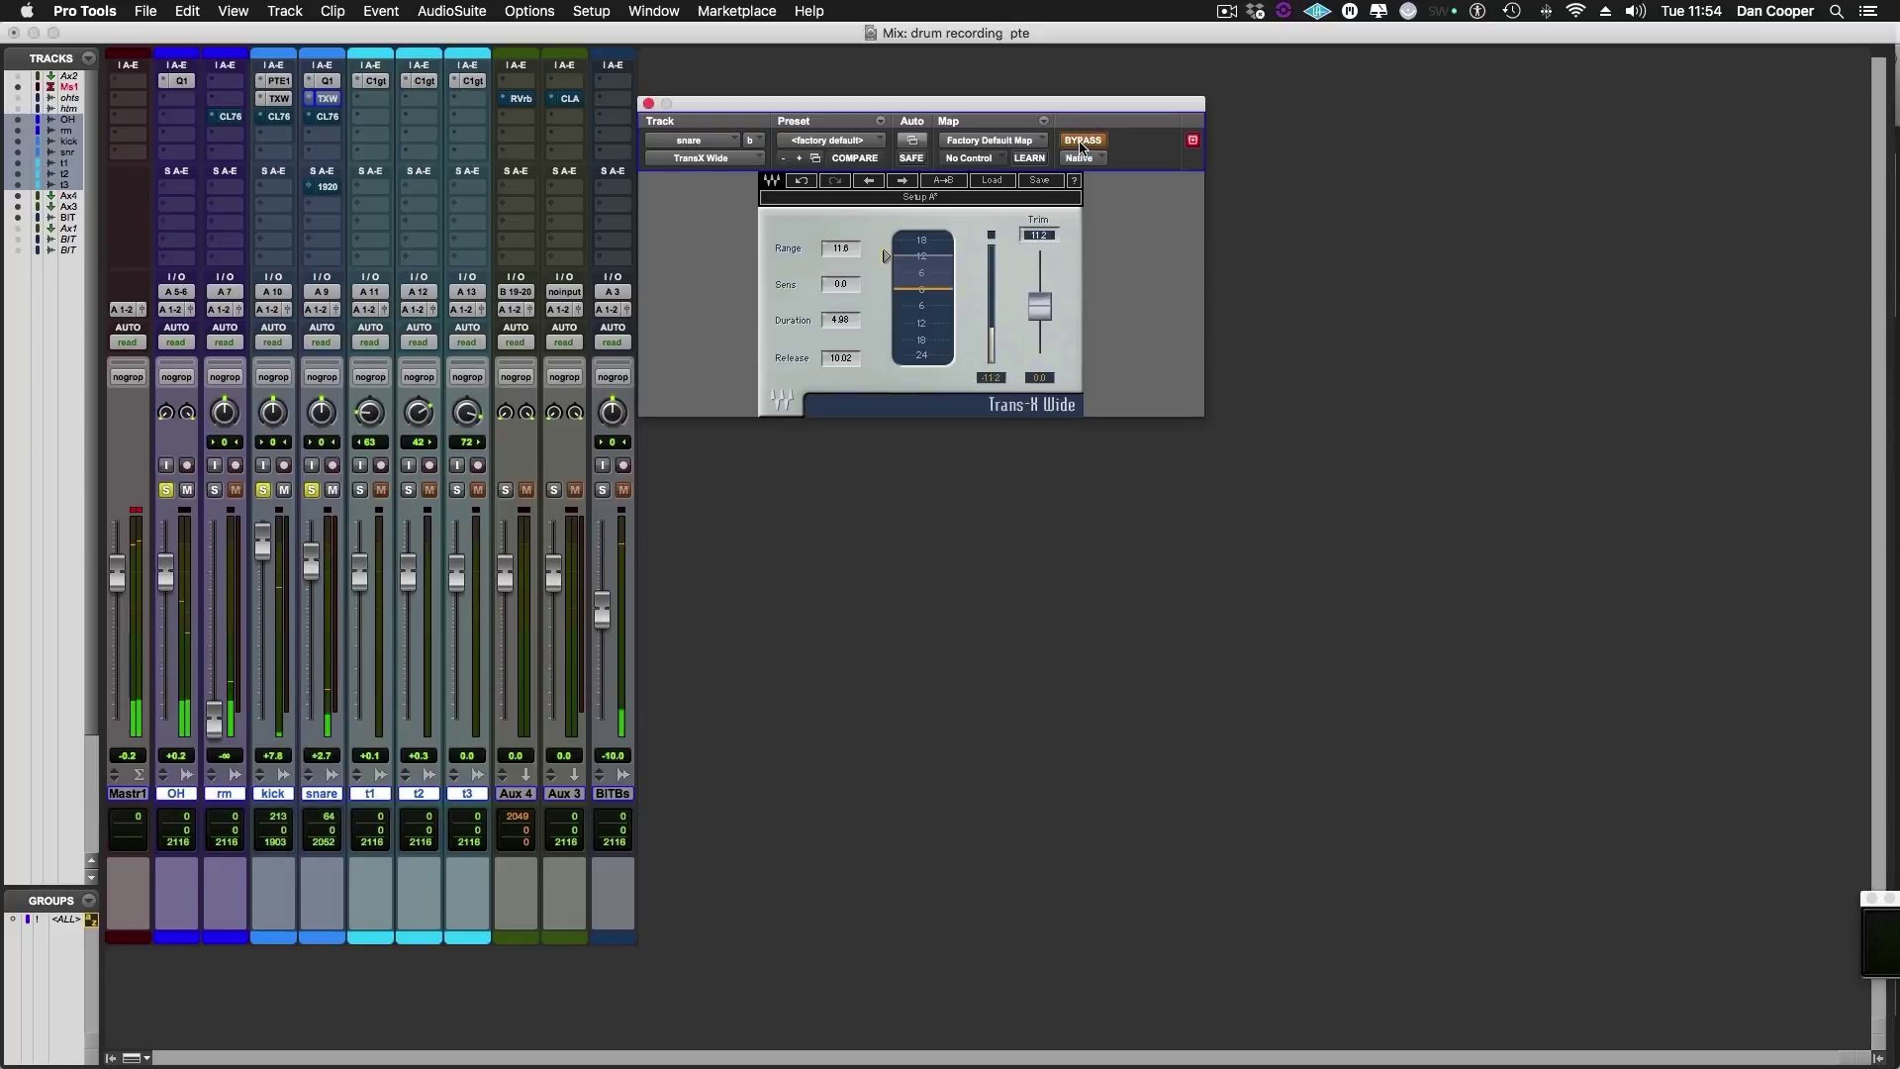
{"action": "left_click", "coordinate": [1081, 143]}
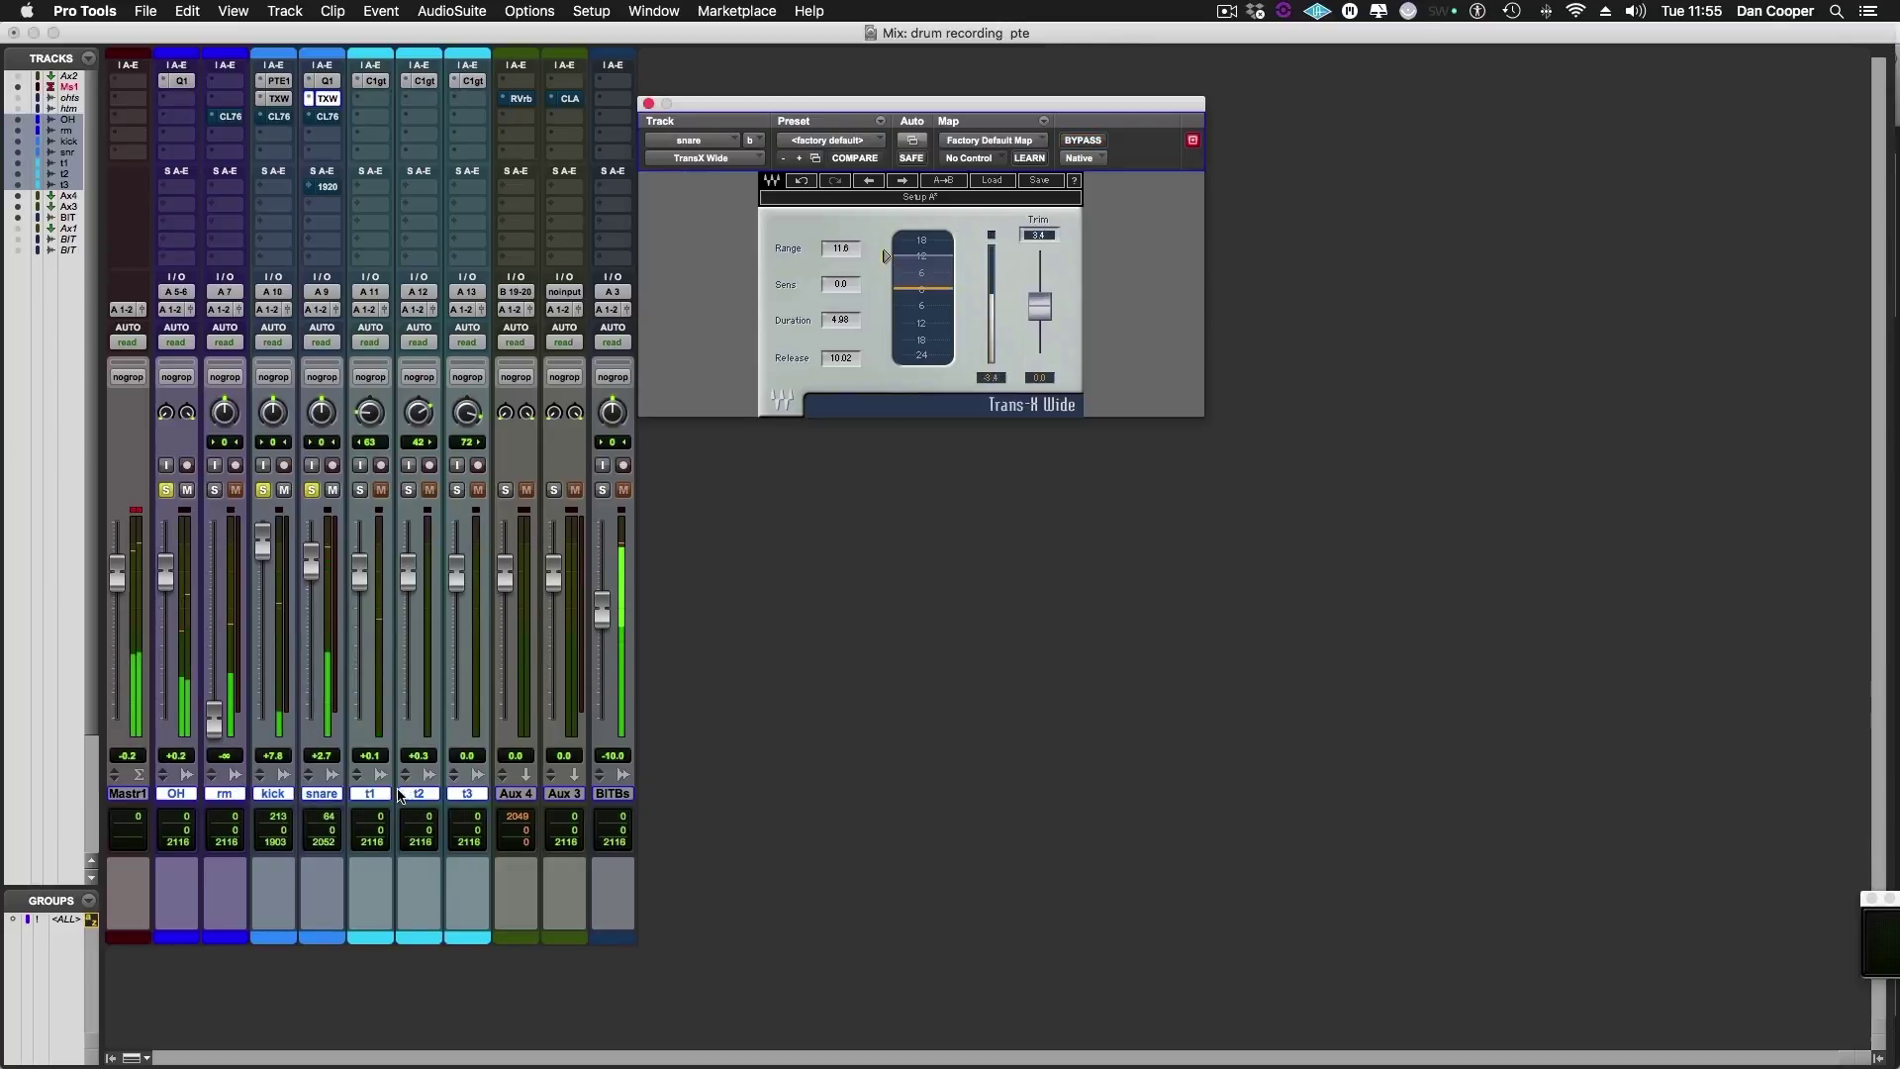
Step: Select the t3 track, then select the kick track
{"action": "left_click", "coordinate": [465, 794]}
{"action": "left_click", "coordinate": [459, 795]}
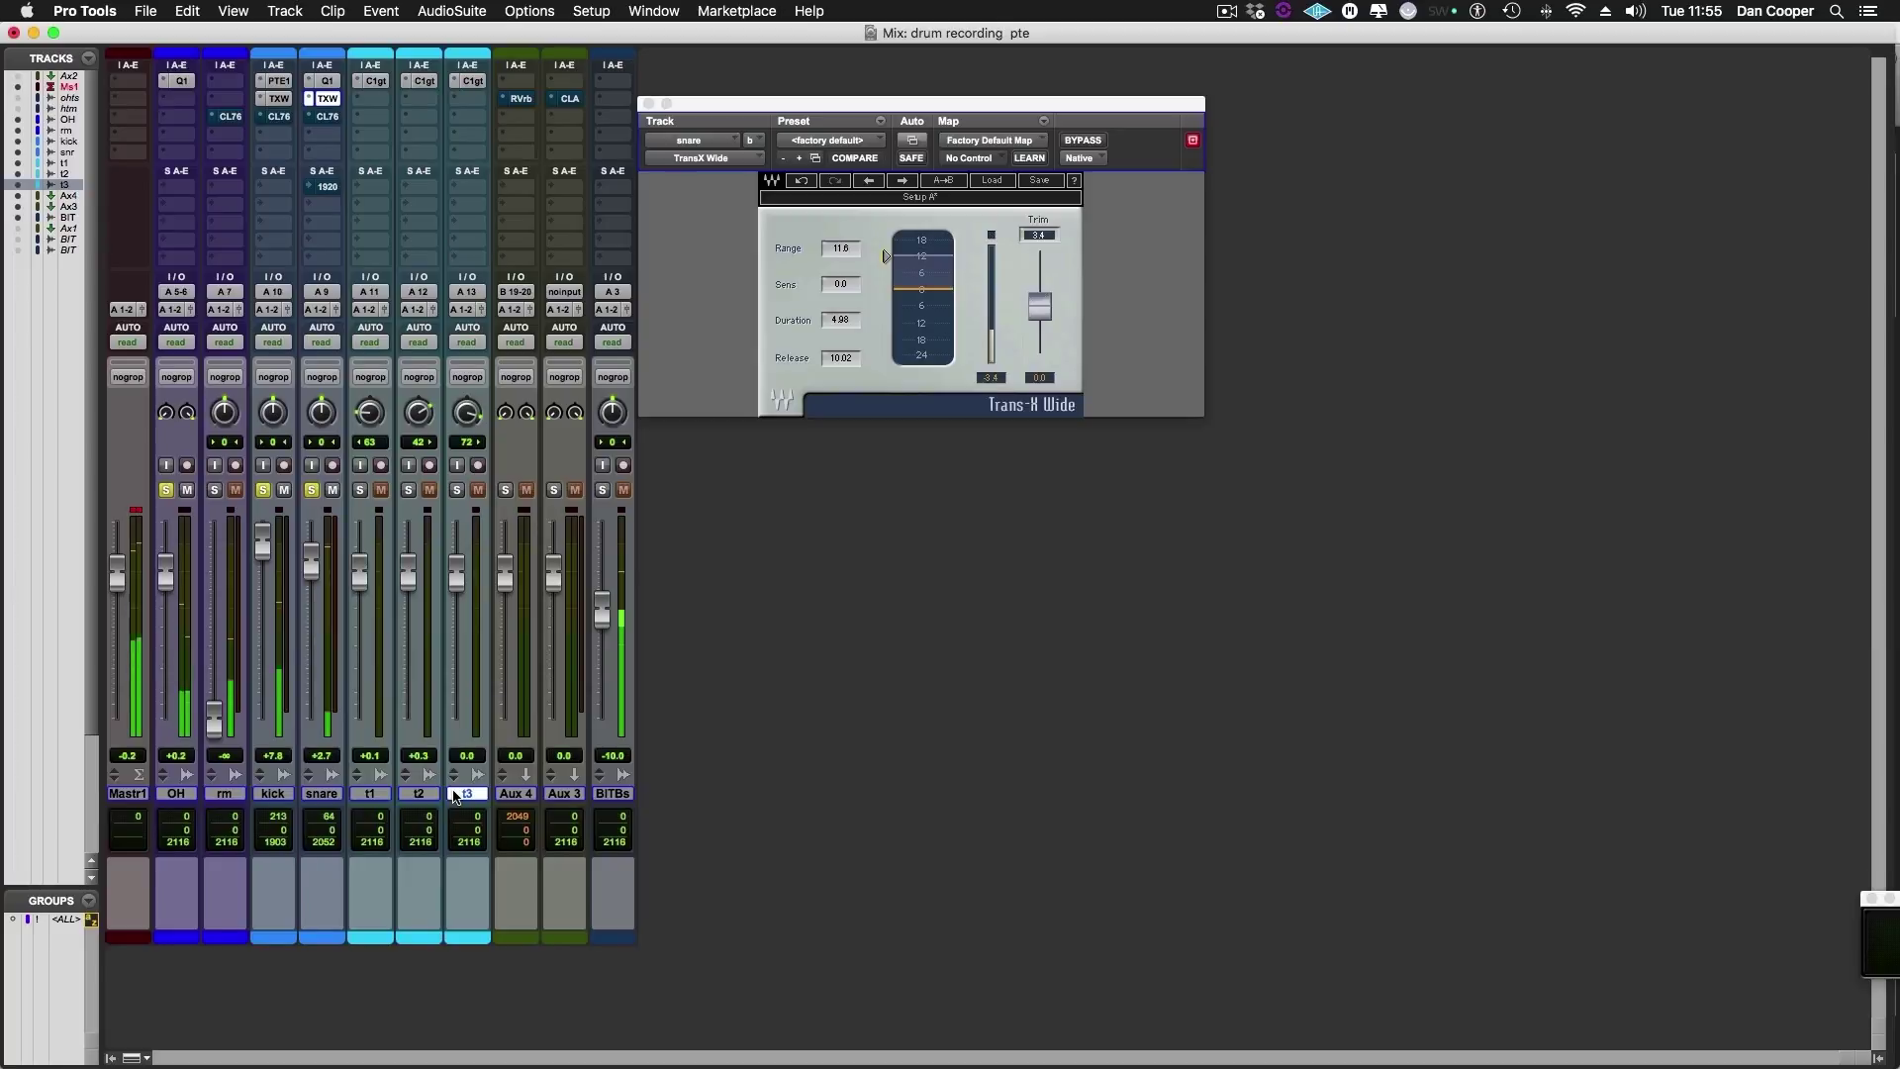
{"action": "left_click", "coordinate": [273, 793]}
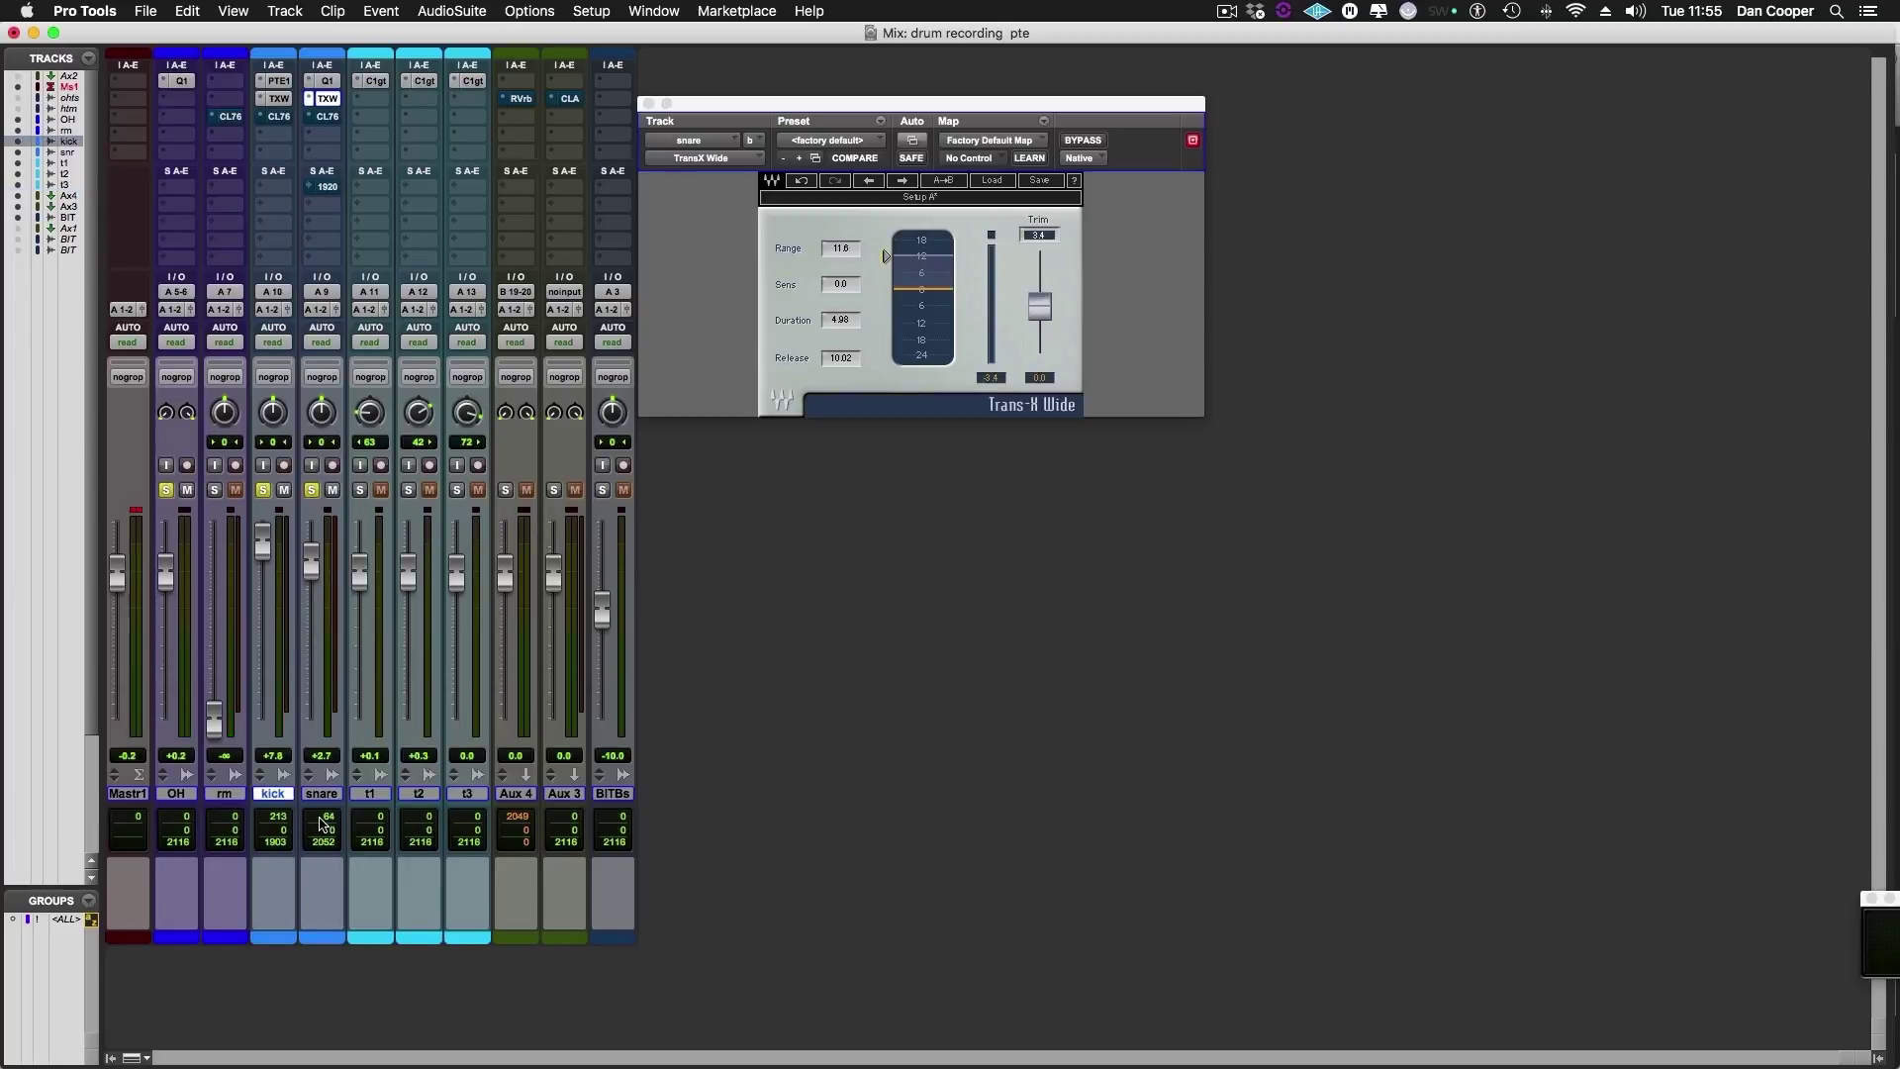
Step: Open the kick's CLA-76, keep the Blacky revision, and take it out of bypass
{"action": "left_click", "coordinate": [280, 117]}
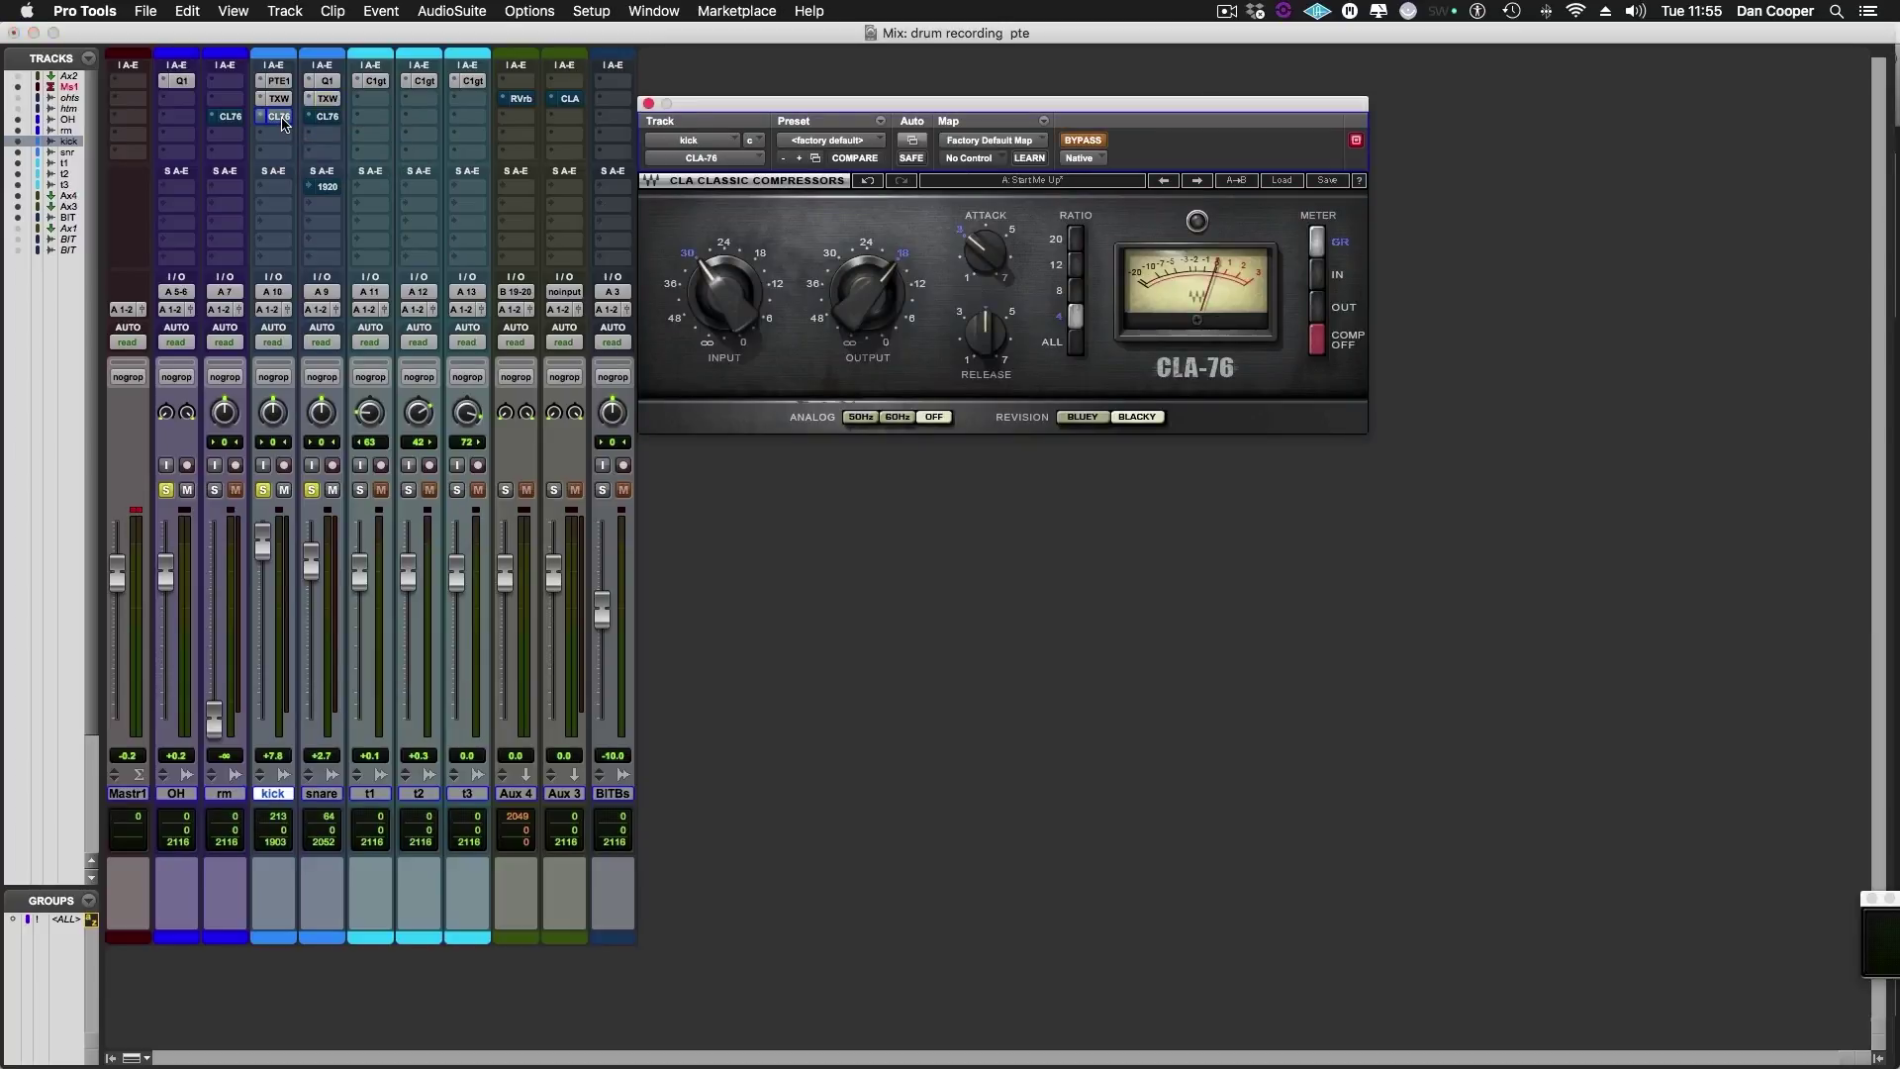
{"action": "left_click", "coordinate": [1096, 421]}
{"action": "left_click", "coordinate": [1138, 418]}
{"action": "mouse_move", "coordinate": [725, 293]}
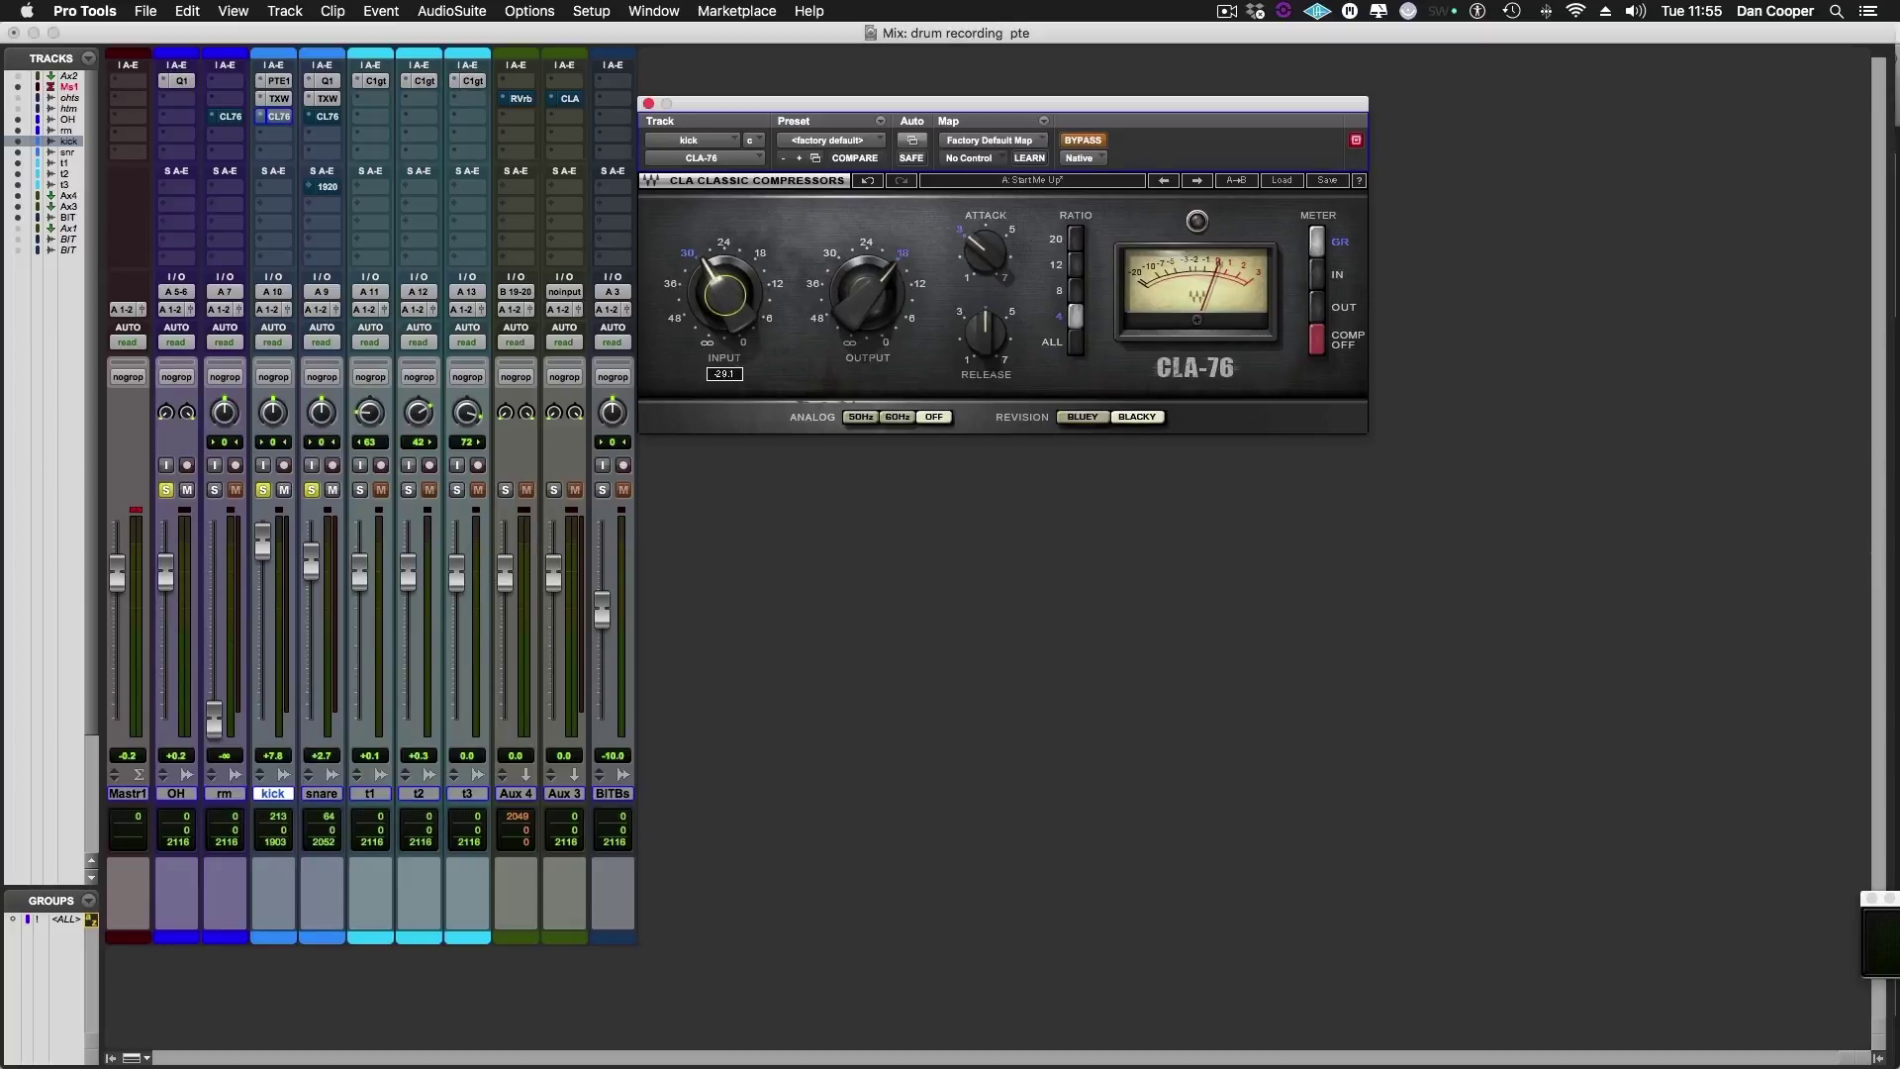
{"action": "left_click", "coordinate": [1084, 141]}
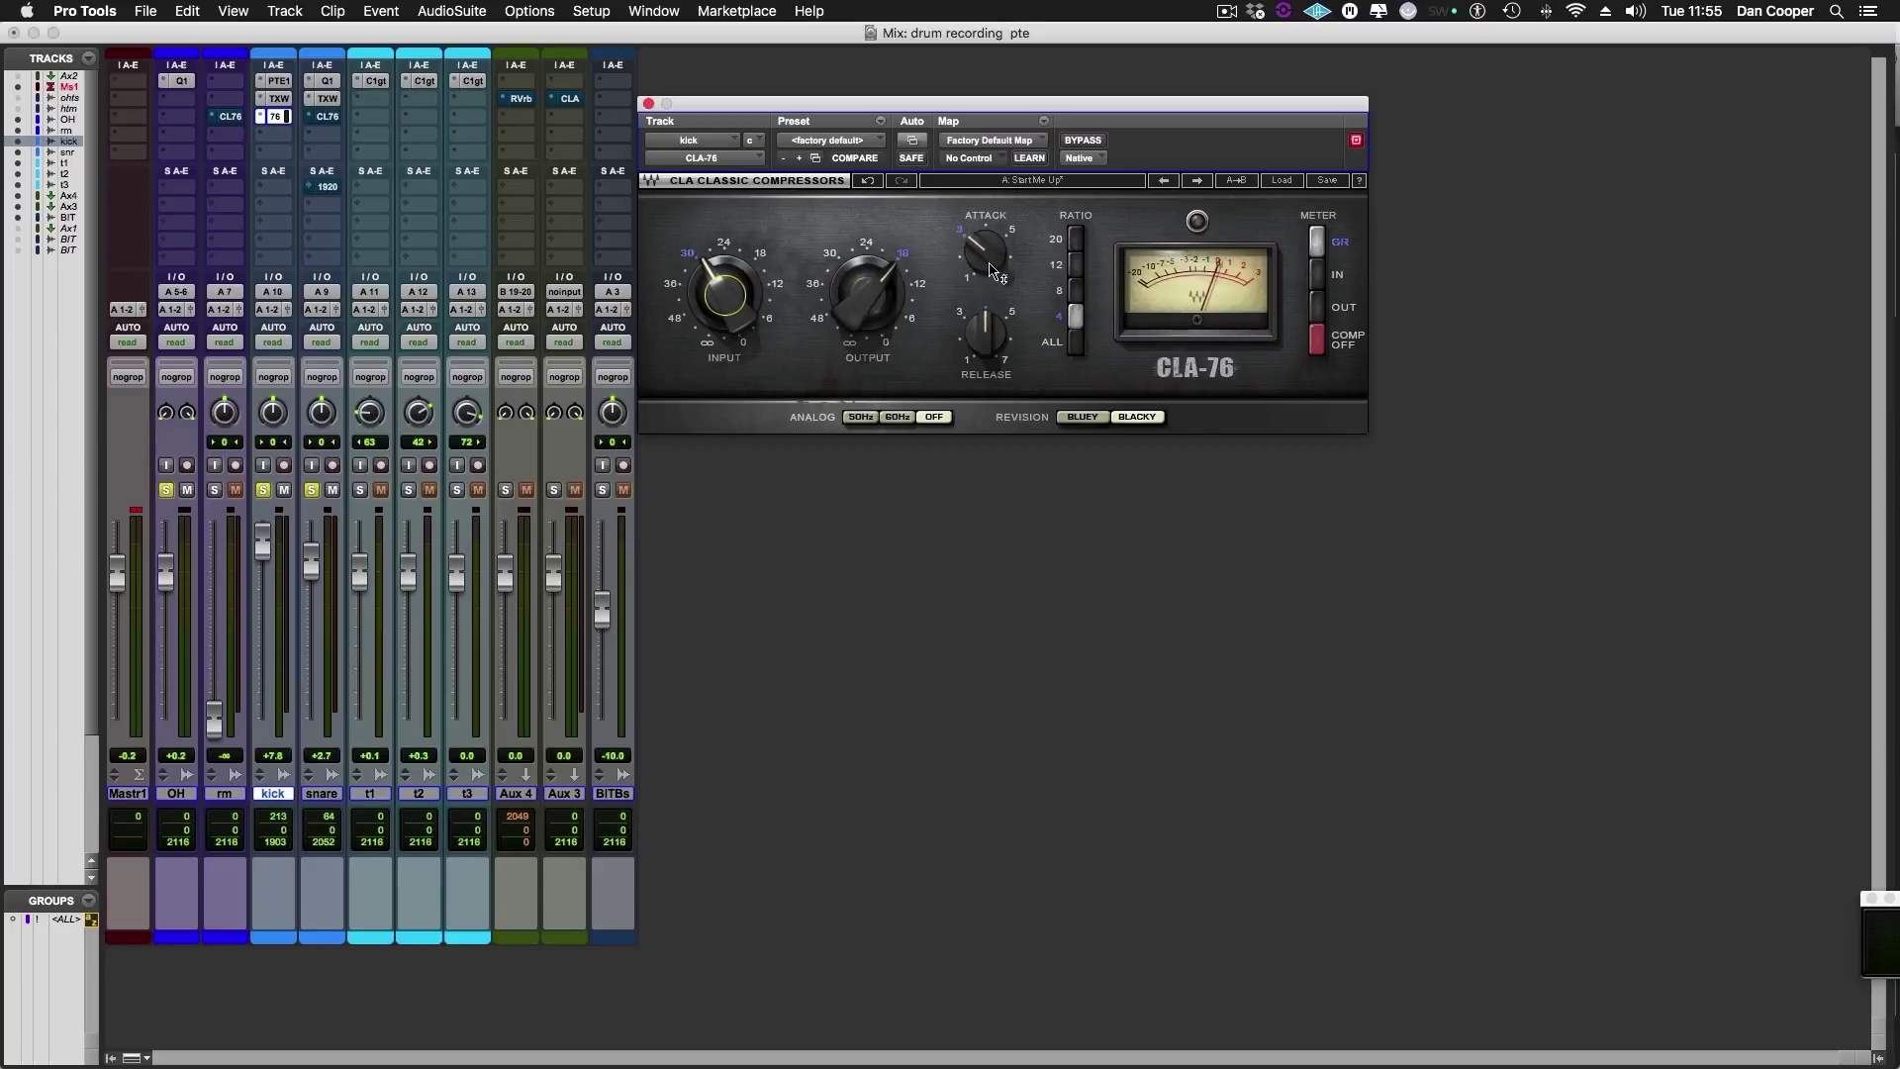
Step: Turn the kick CLA-76's release to minimum and settle the attack at about 3.89
{"action": "mouse_move", "coordinate": [978, 354]}
{"action": "left_click", "coordinate": [984, 252]}
{"action": "left_click_drag", "start_coordinate": [984, 251], "coordinate": [984, 287]}
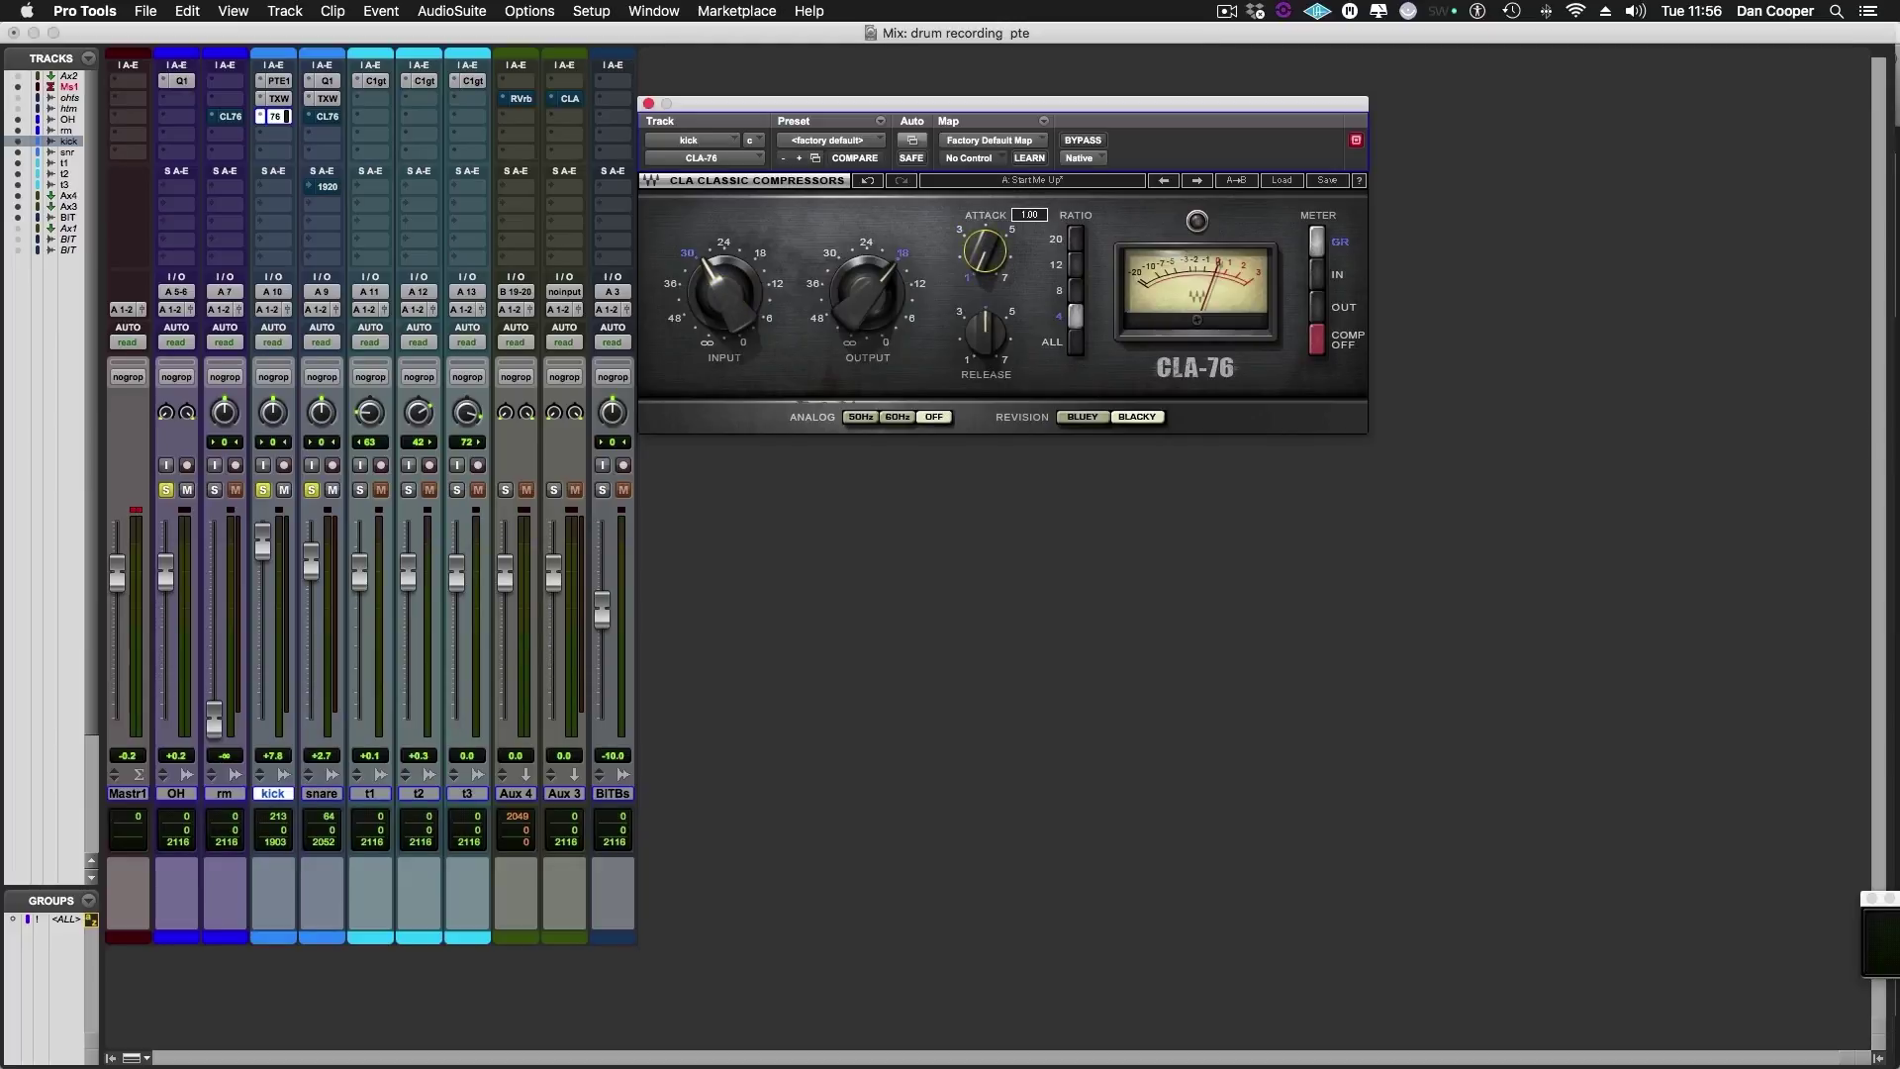
{"action": "left_click_drag", "start_coordinate": [985, 287], "coordinate": [984, 183]}
{"action": "mouse_move", "coordinate": [985, 334]}
{"action": "left_mouse_down"}
{"action": "mouse_move", "coordinate": [985, 376]}
{"action": "mouse_move", "coordinate": [984, 297]}
{"action": "left_mouse_up"}
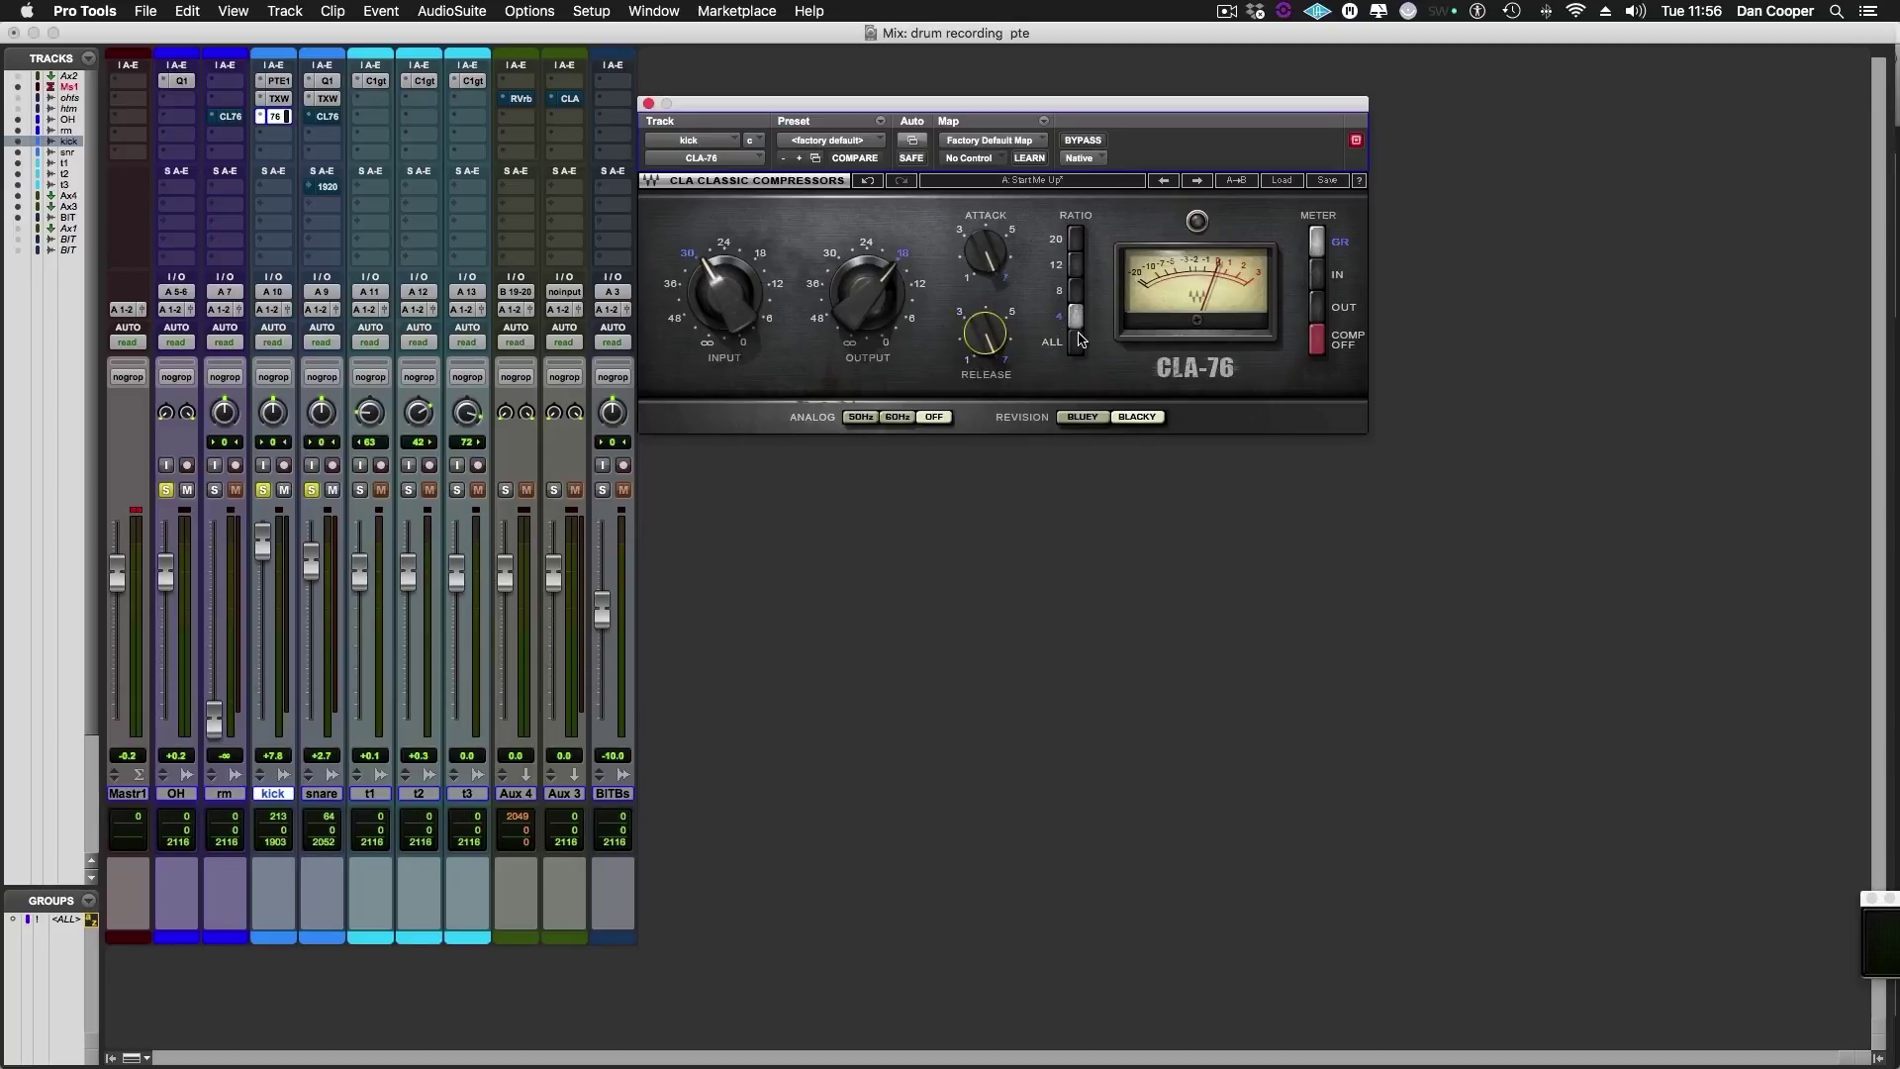
{"action": "left_click_drag", "start_coordinate": [986, 251], "coordinate": [986, 282]}
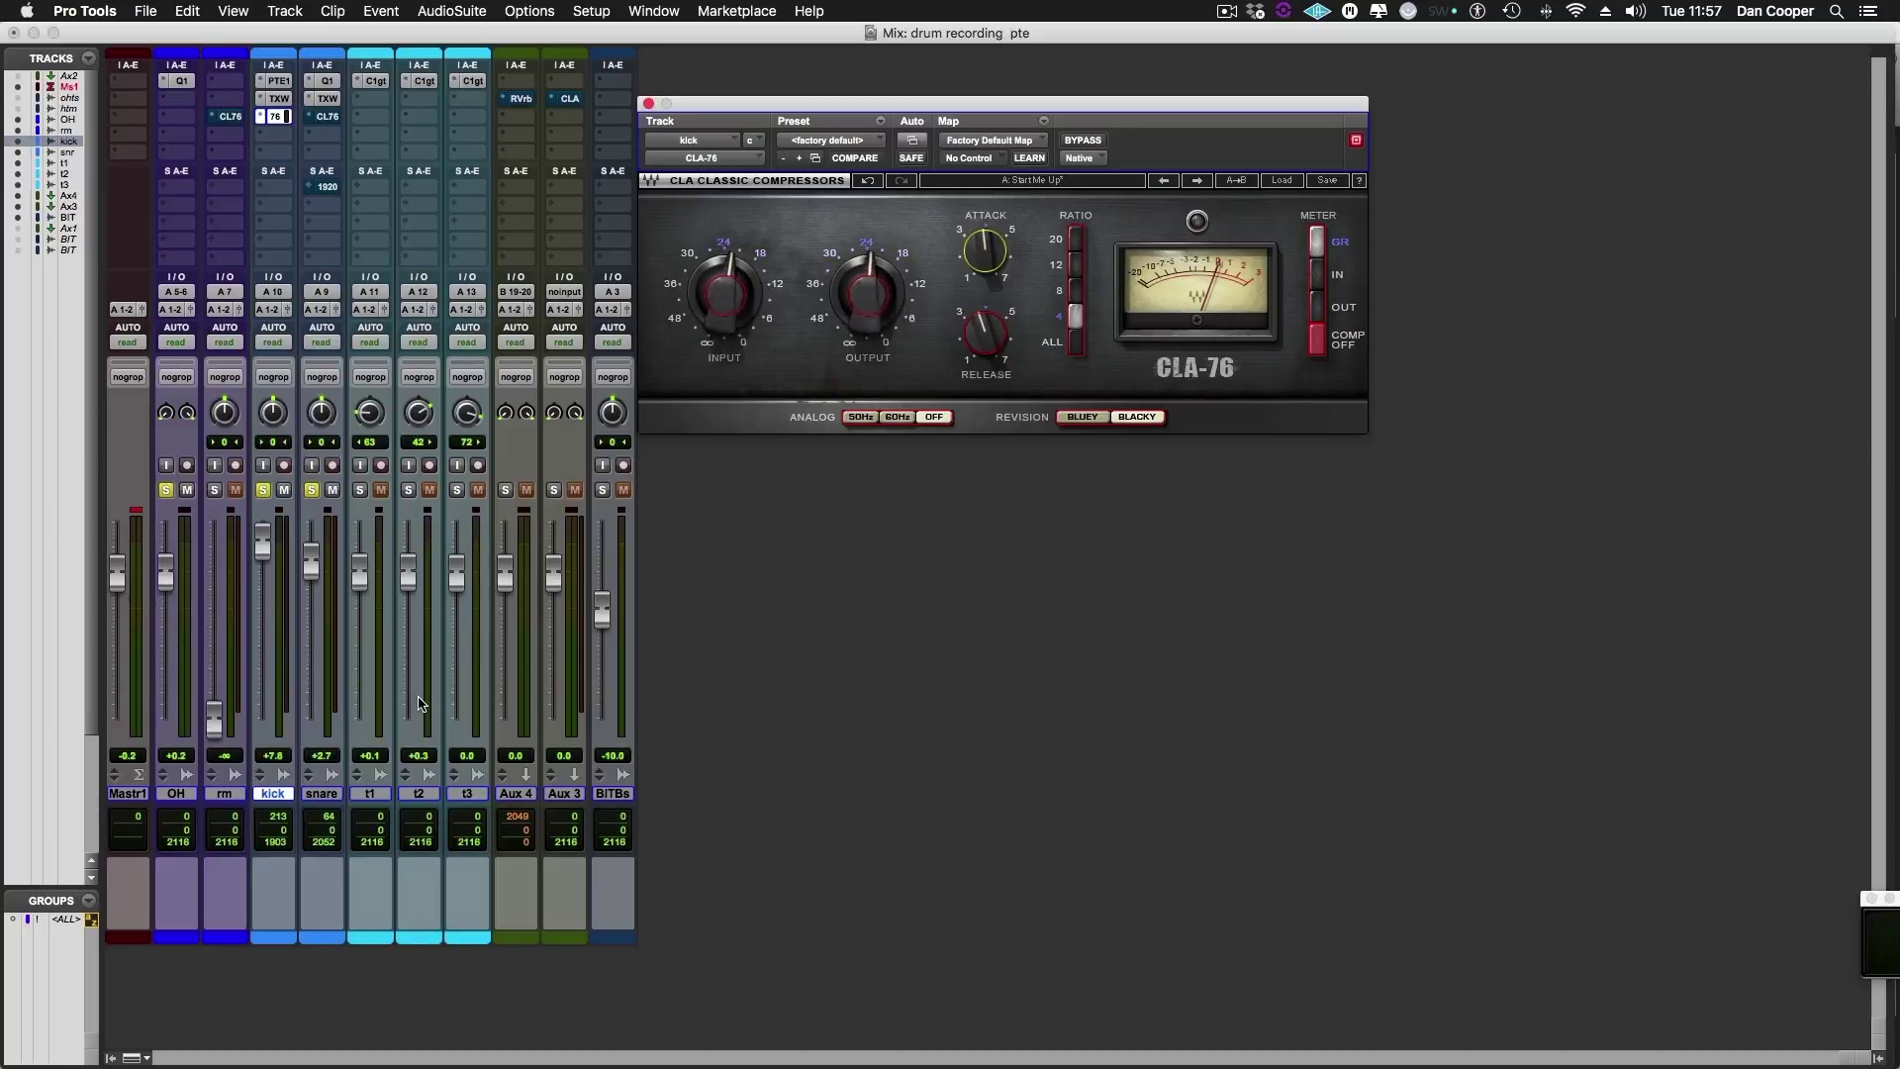
Step: Adjust the kick CLA-76's input and output levels, then A/B it against bypass
{"action": "left_click", "coordinate": [725, 293]}
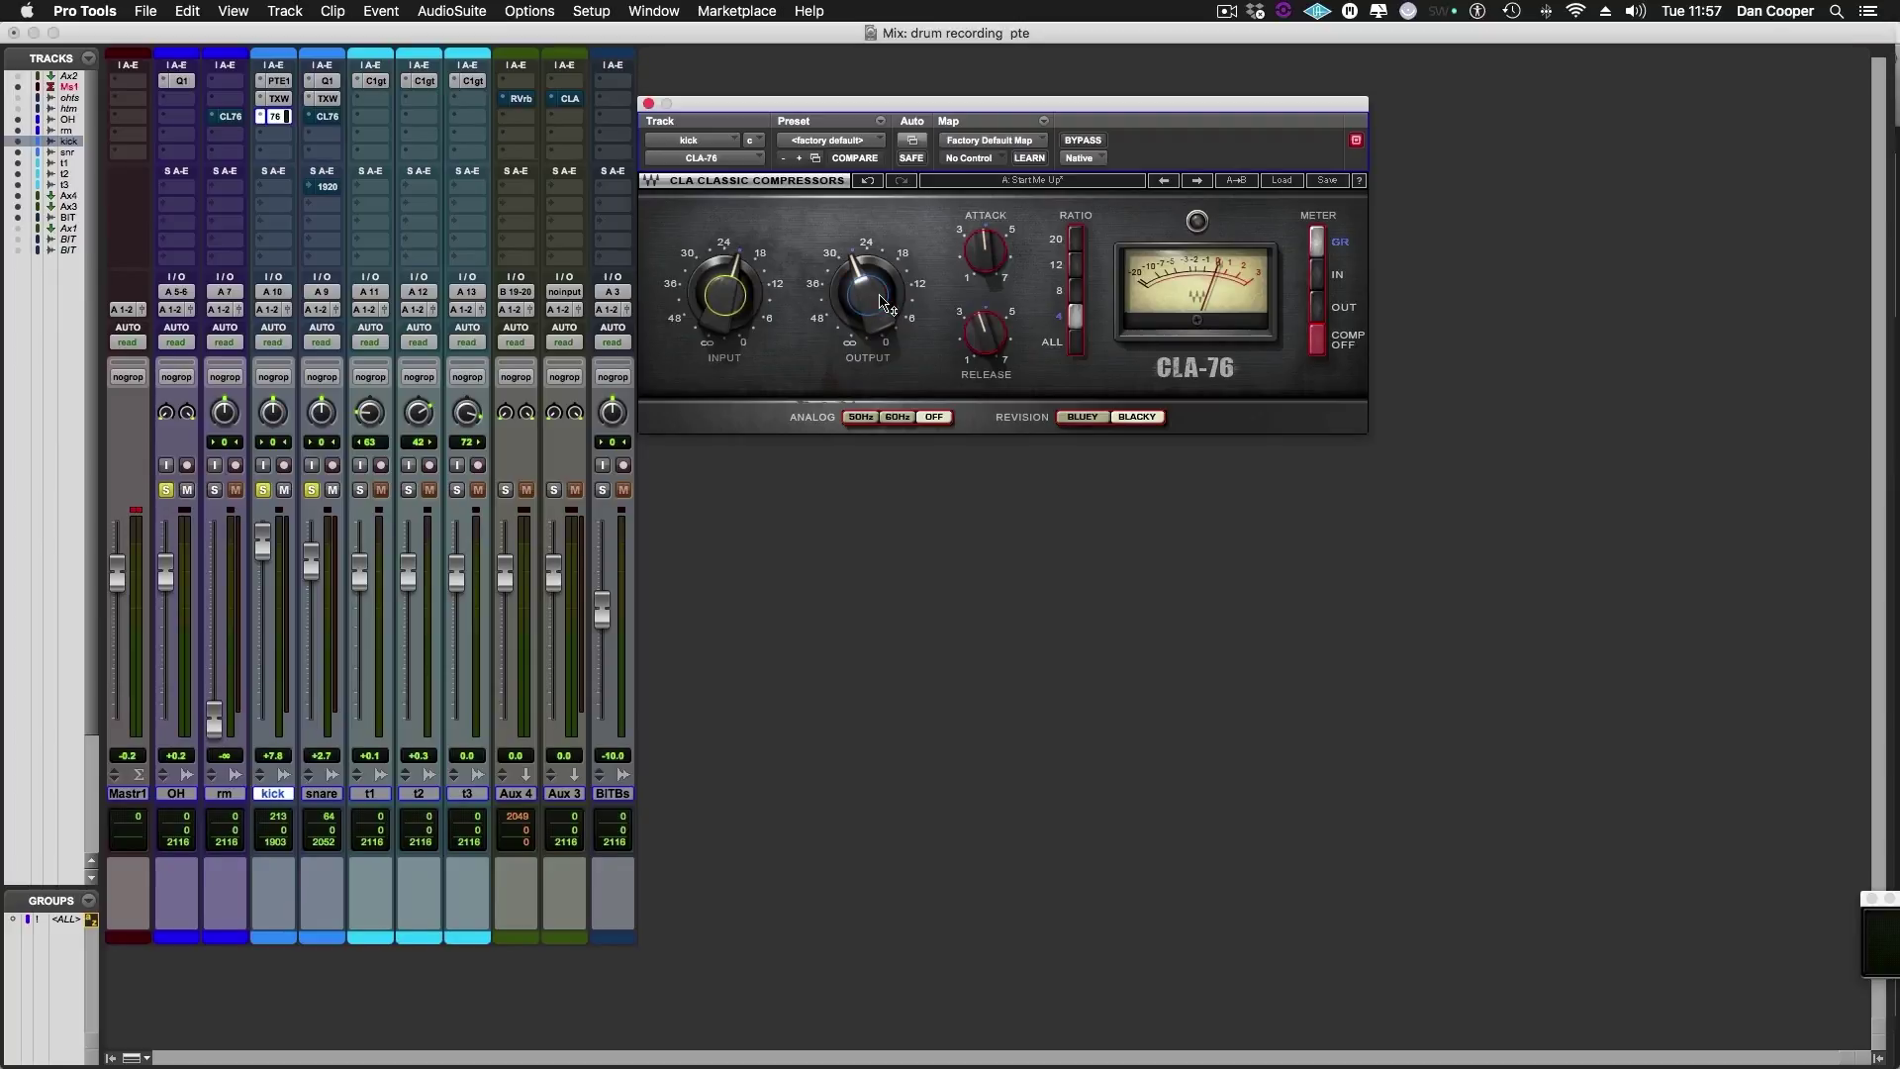
{"action": "left_click_drag", "start_coordinate": [867, 302], "coordinate": [752, 310]}
{"action": "mouse_move", "coordinate": [752, 310]}
{"action": "scroll", "coordinate": [752, 310], "scroll_direction": "down", "scroll_amount": 5}
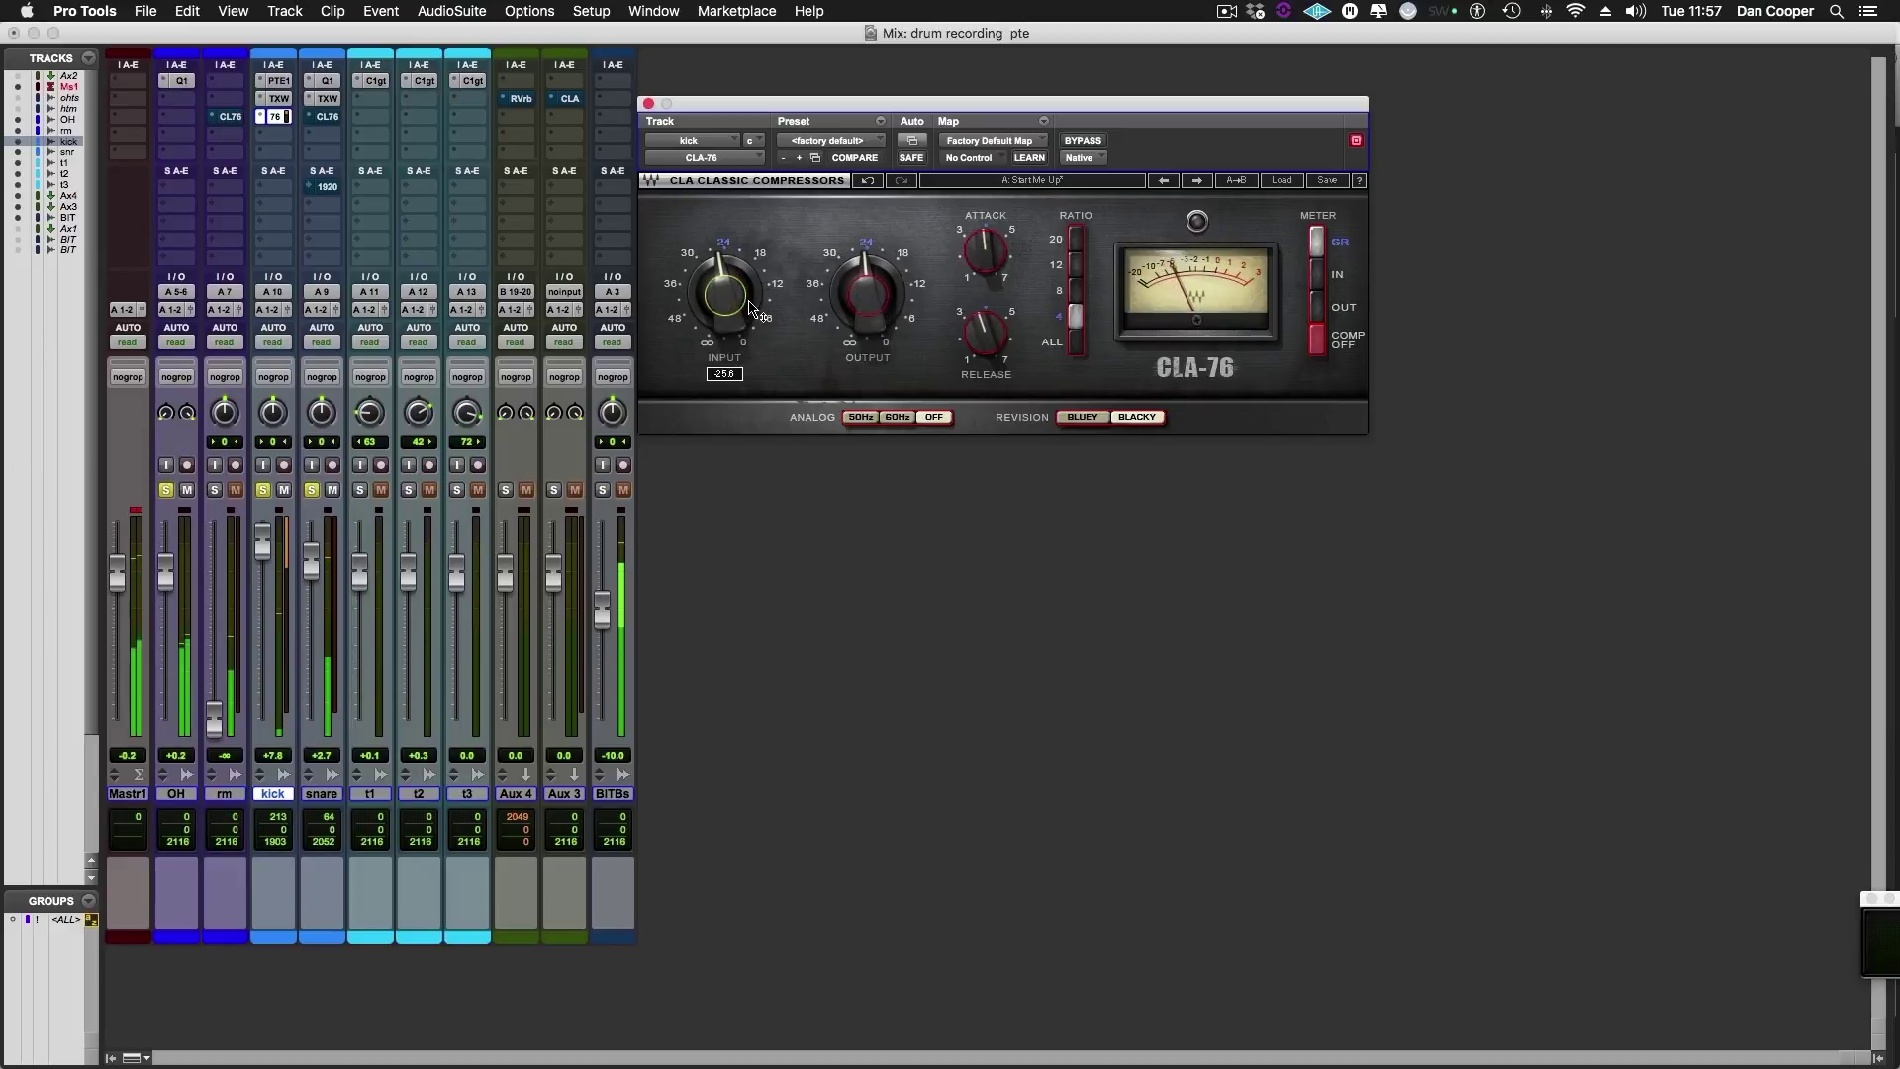
{"action": "scroll", "coordinate": [752, 310], "scroll_direction": "down", "scroll_amount": 5}
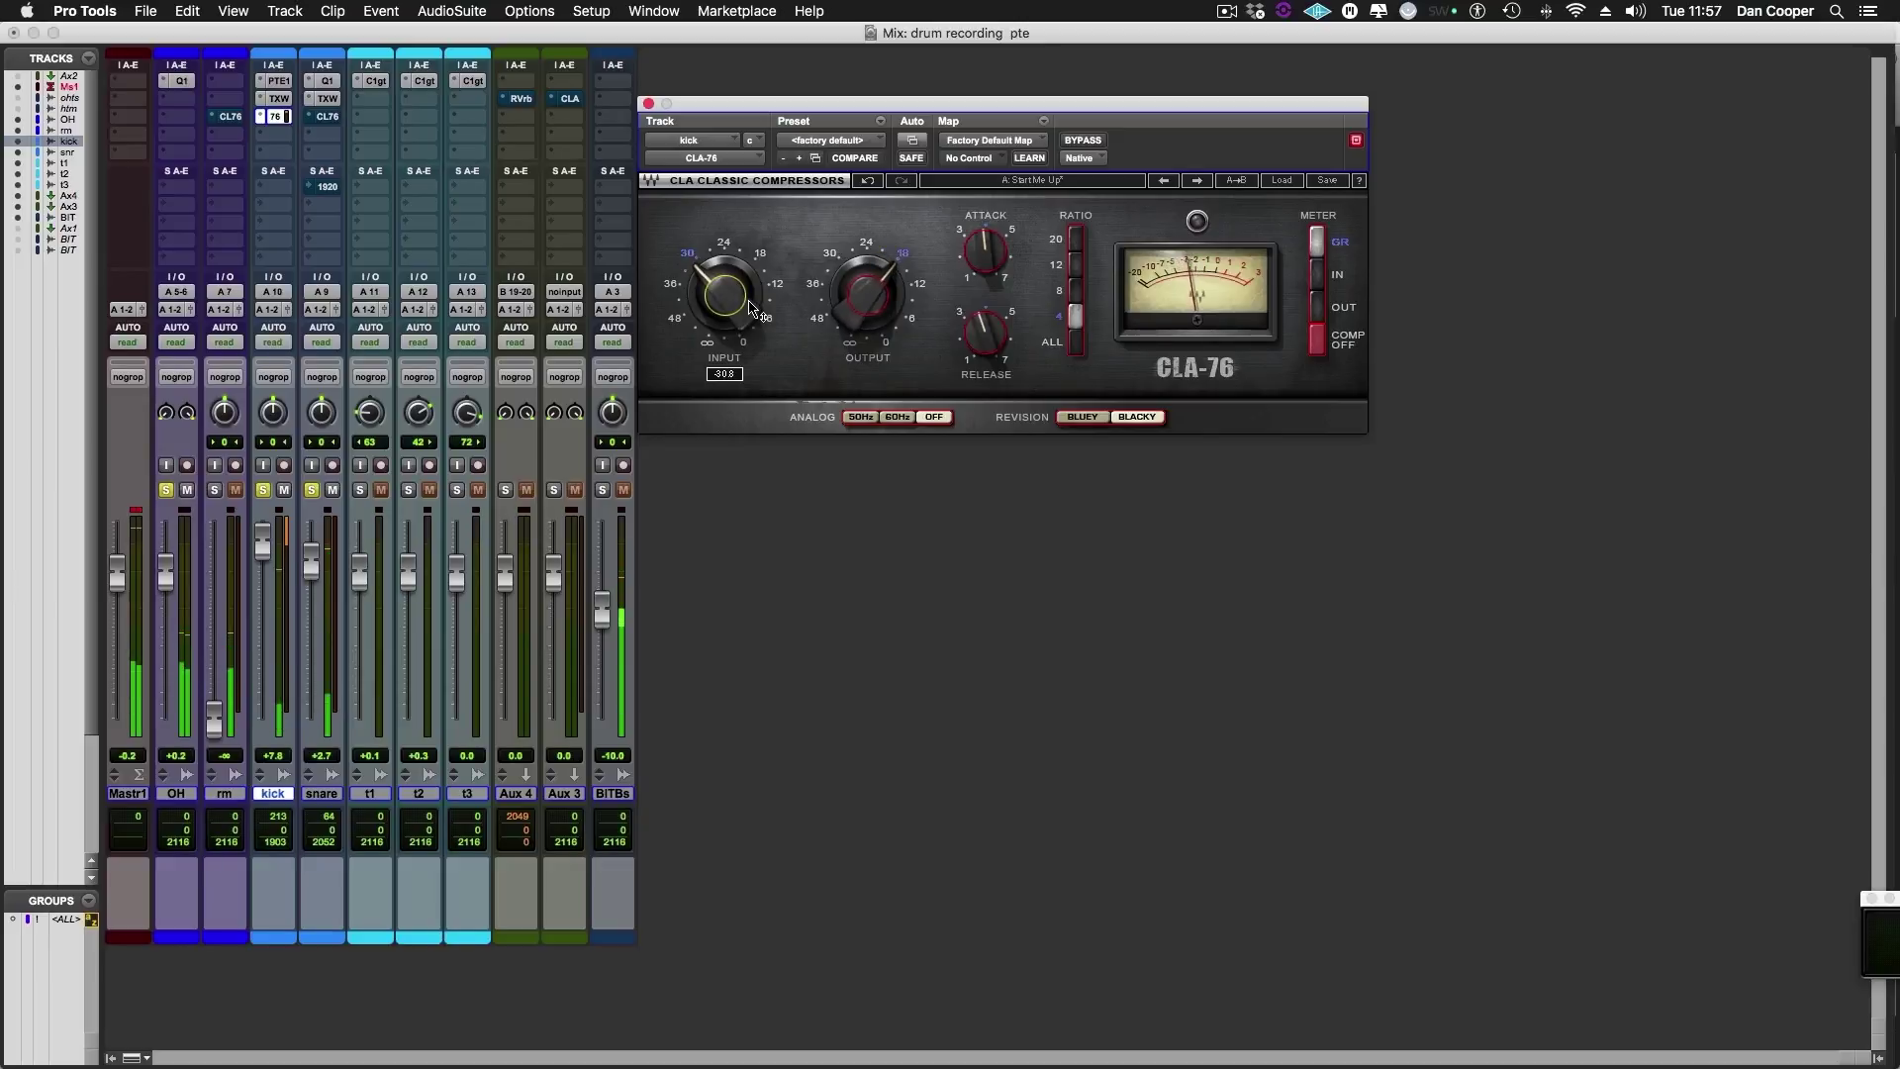
{"action": "scroll", "coordinate": [750, 309], "scroll_direction": "up", "scroll_amount": 1}
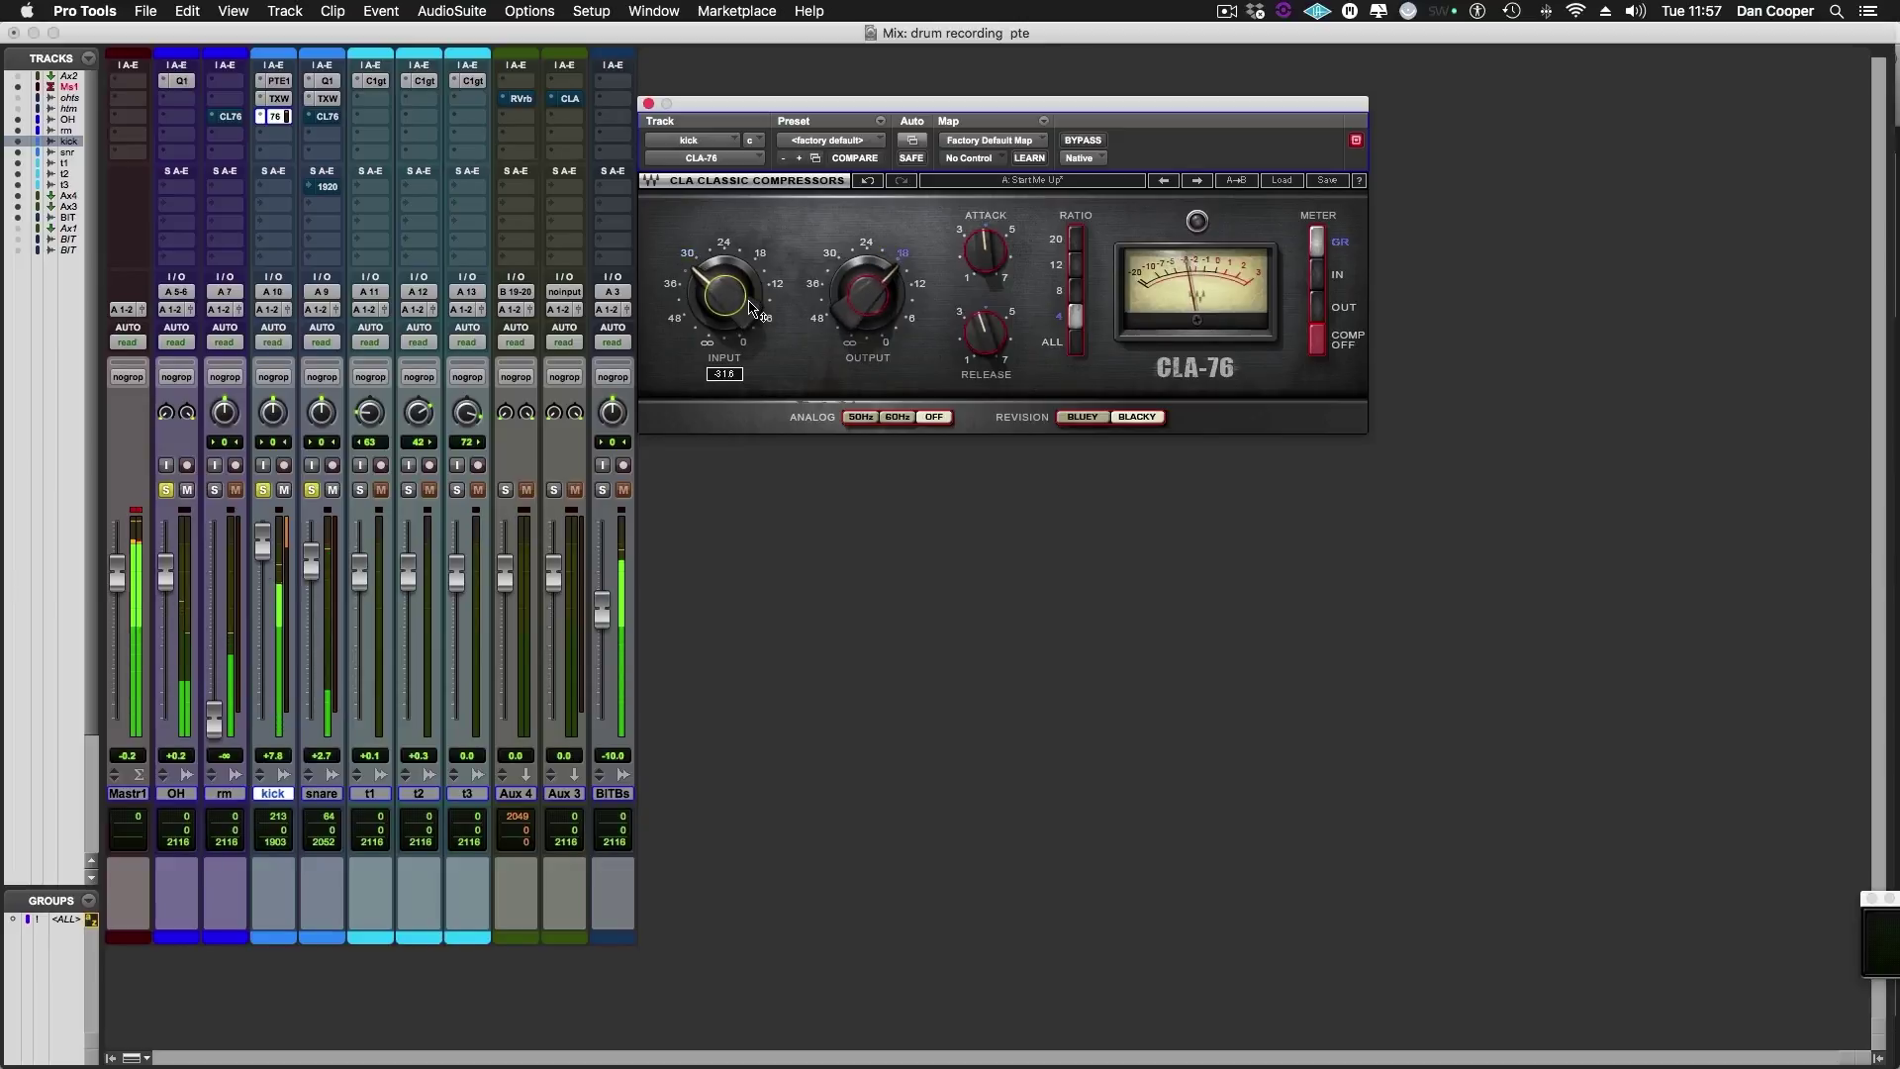
{"action": "scroll", "coordinate": [750, 308], "scroll_direction": "down", "scroll_amount": 5}
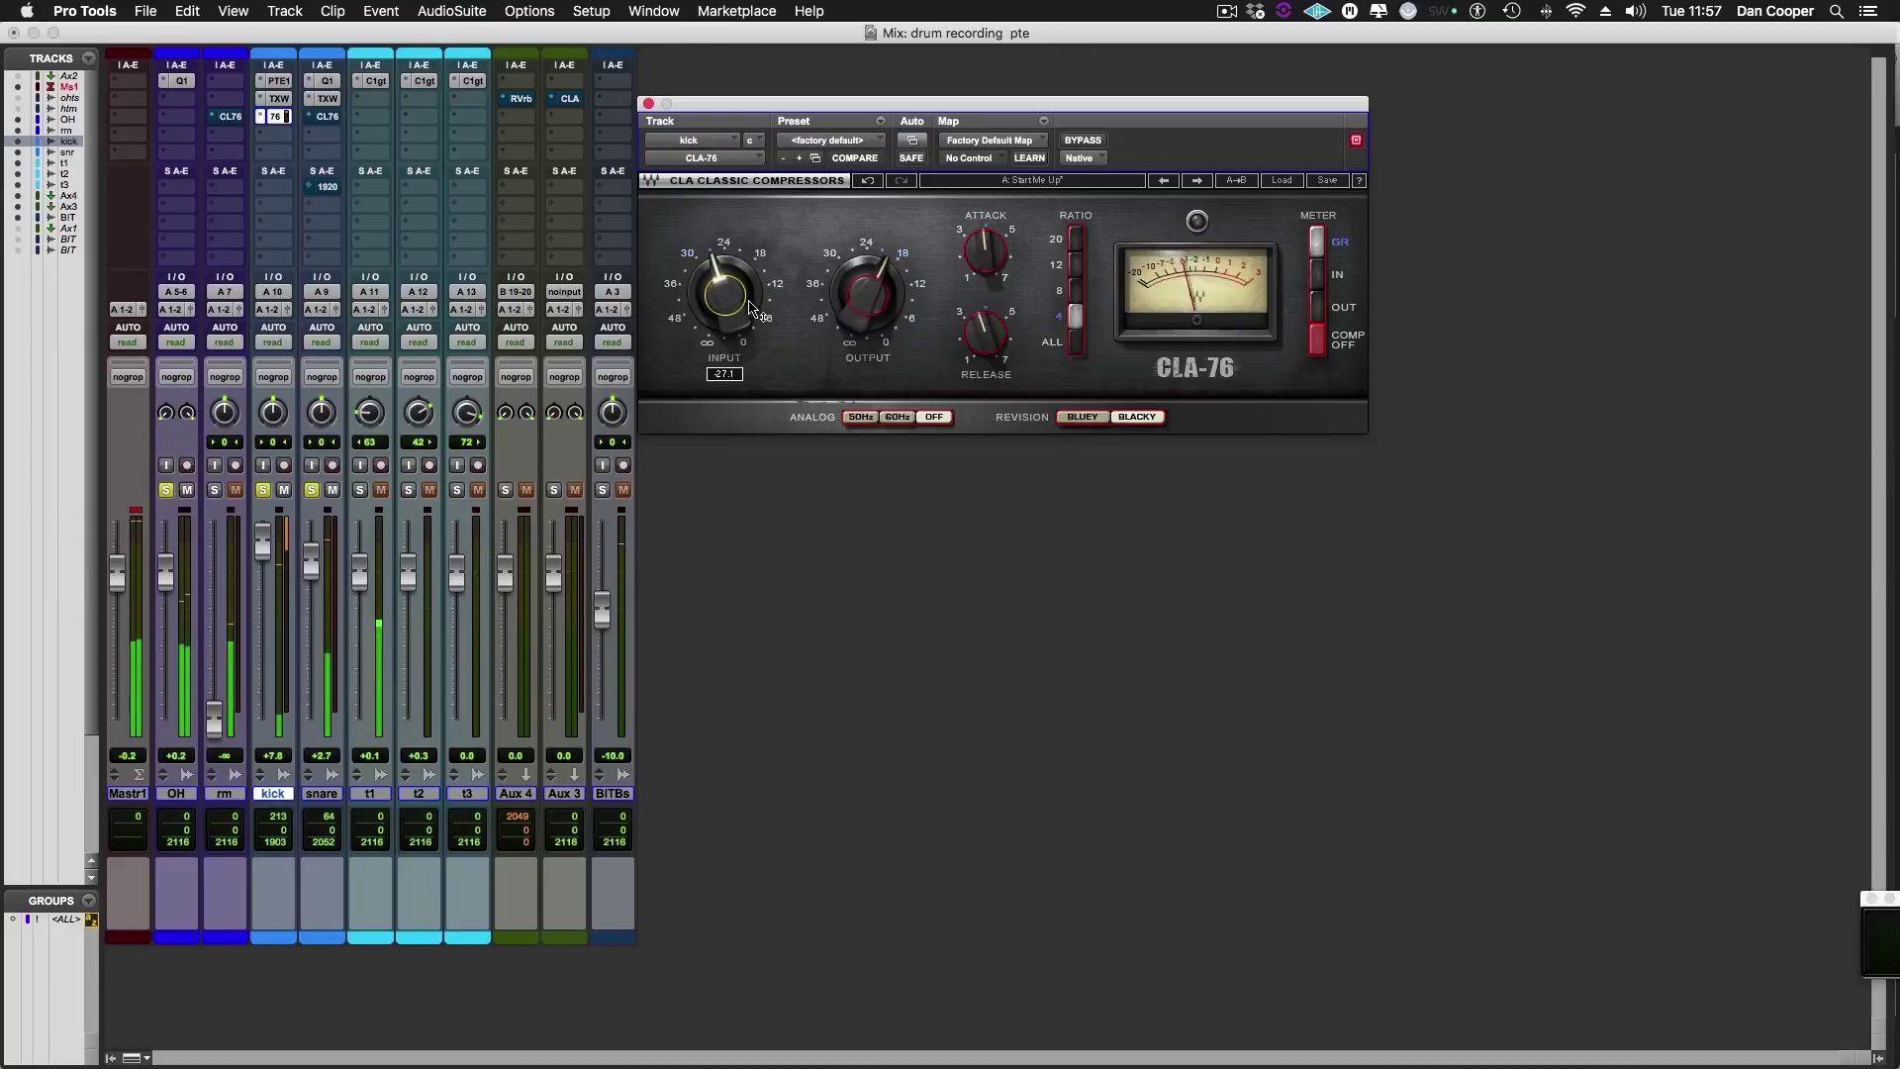
{"action": "scroll", "coordinate": [750, 309], "scroll_direction": "down", "scroll_amount": 5}
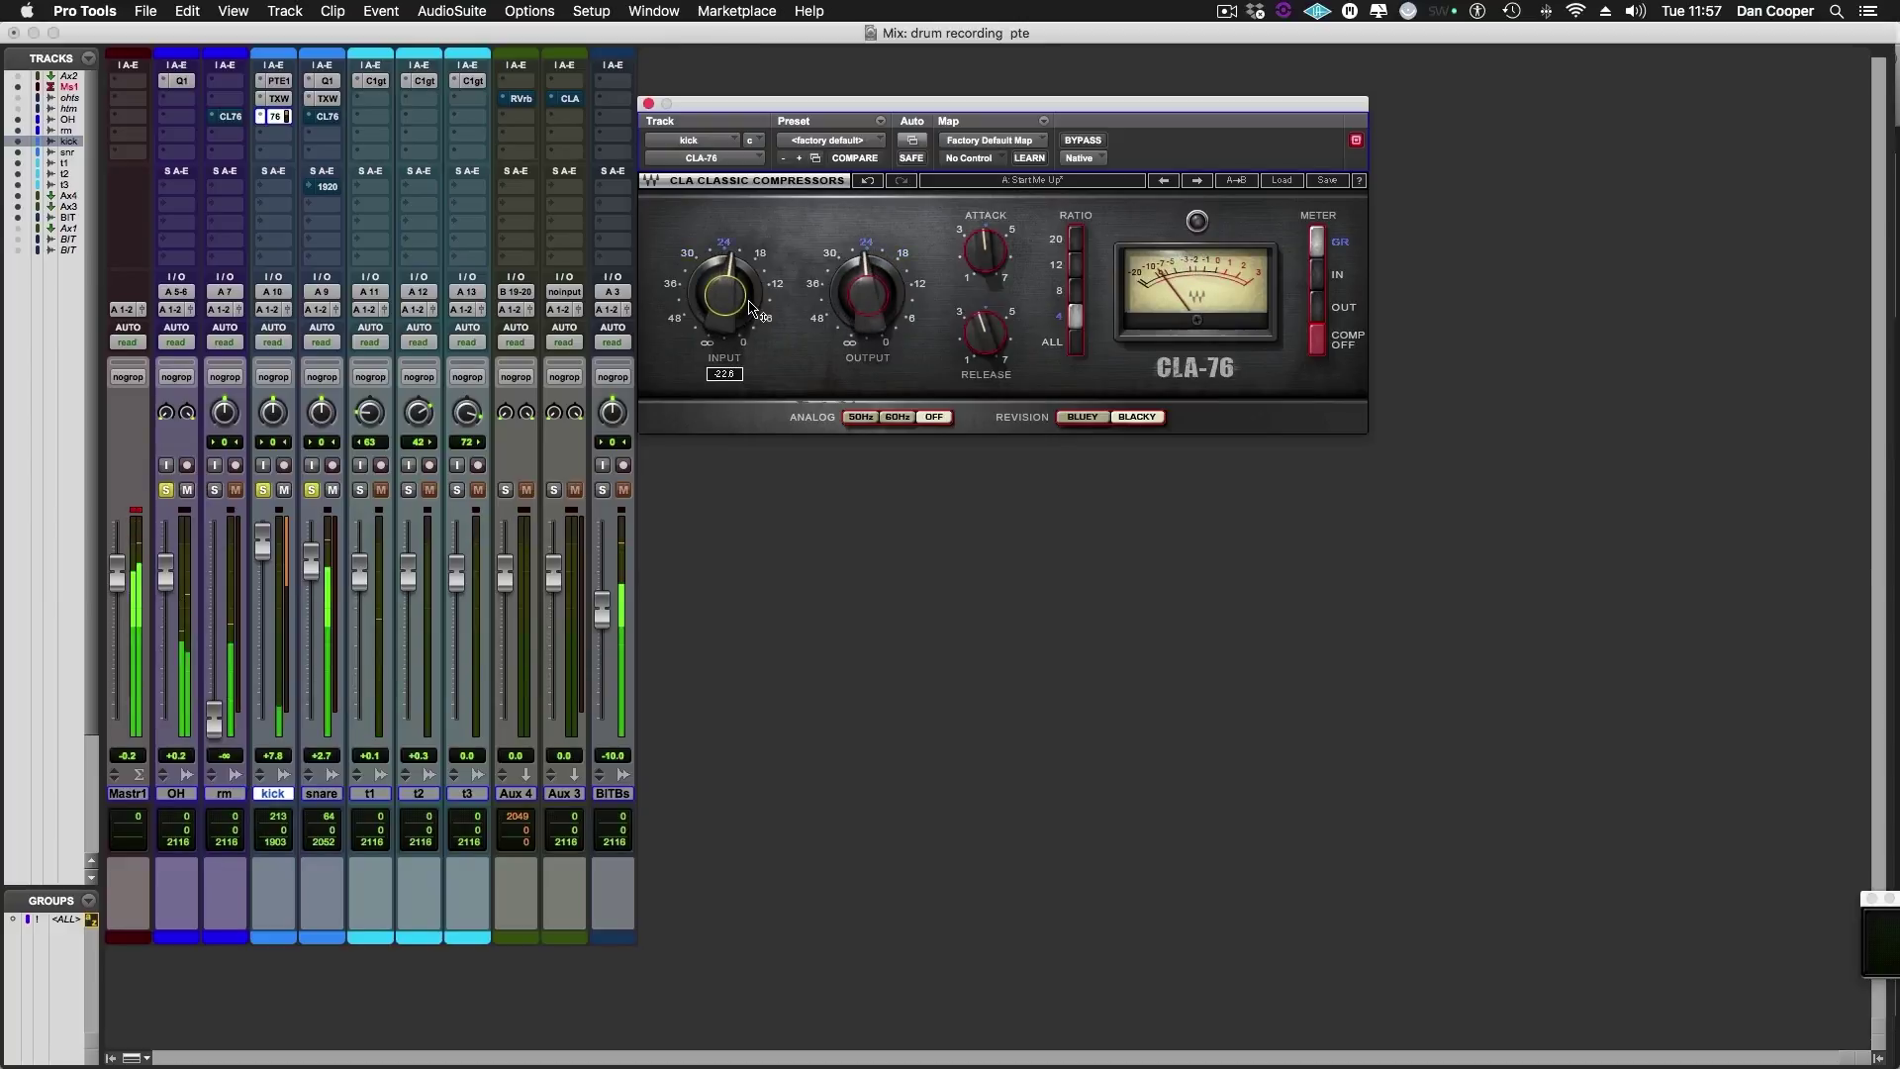
{"action": "scroll", "coordinate": [750, 309], "scroll_direction": "up", "scroll_amount": 1}
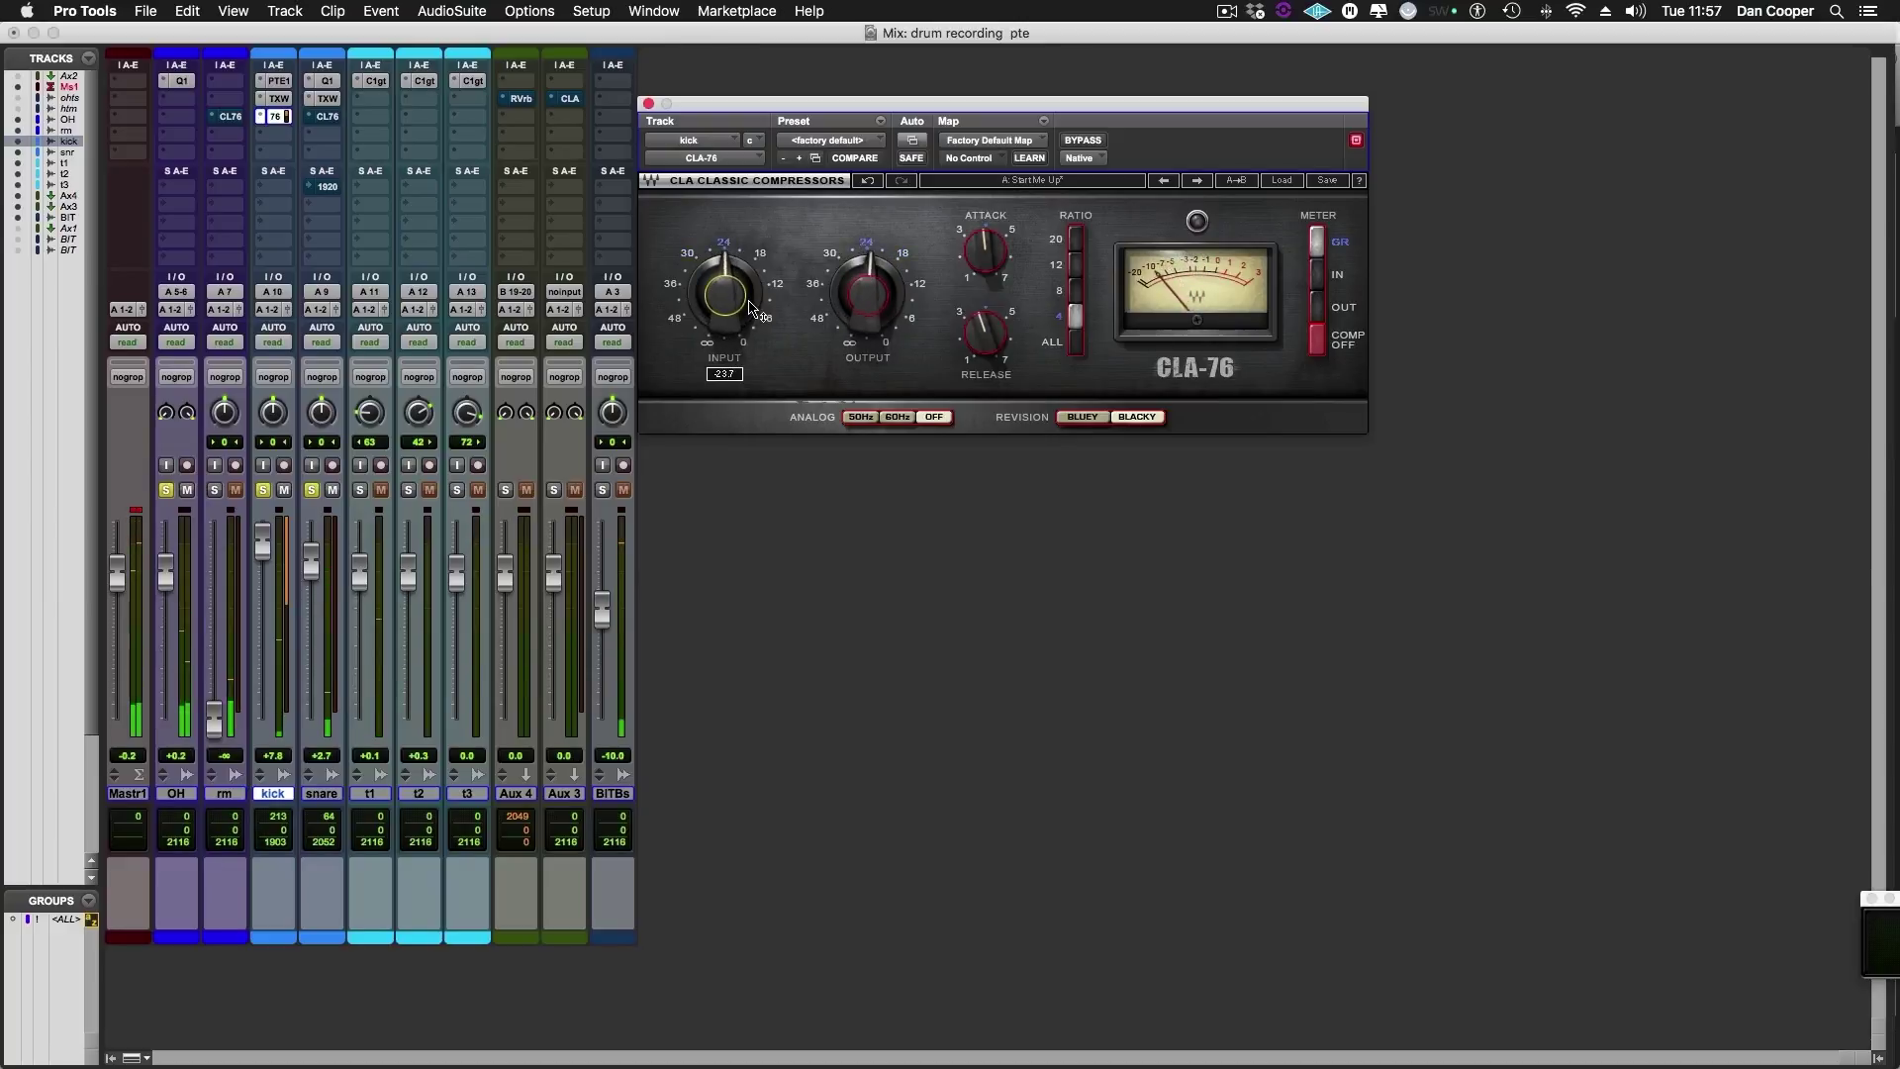
{"action": "scroll", "coordinate": [750, 309], "scroll_direction": "up", "scroll_amount": 5}
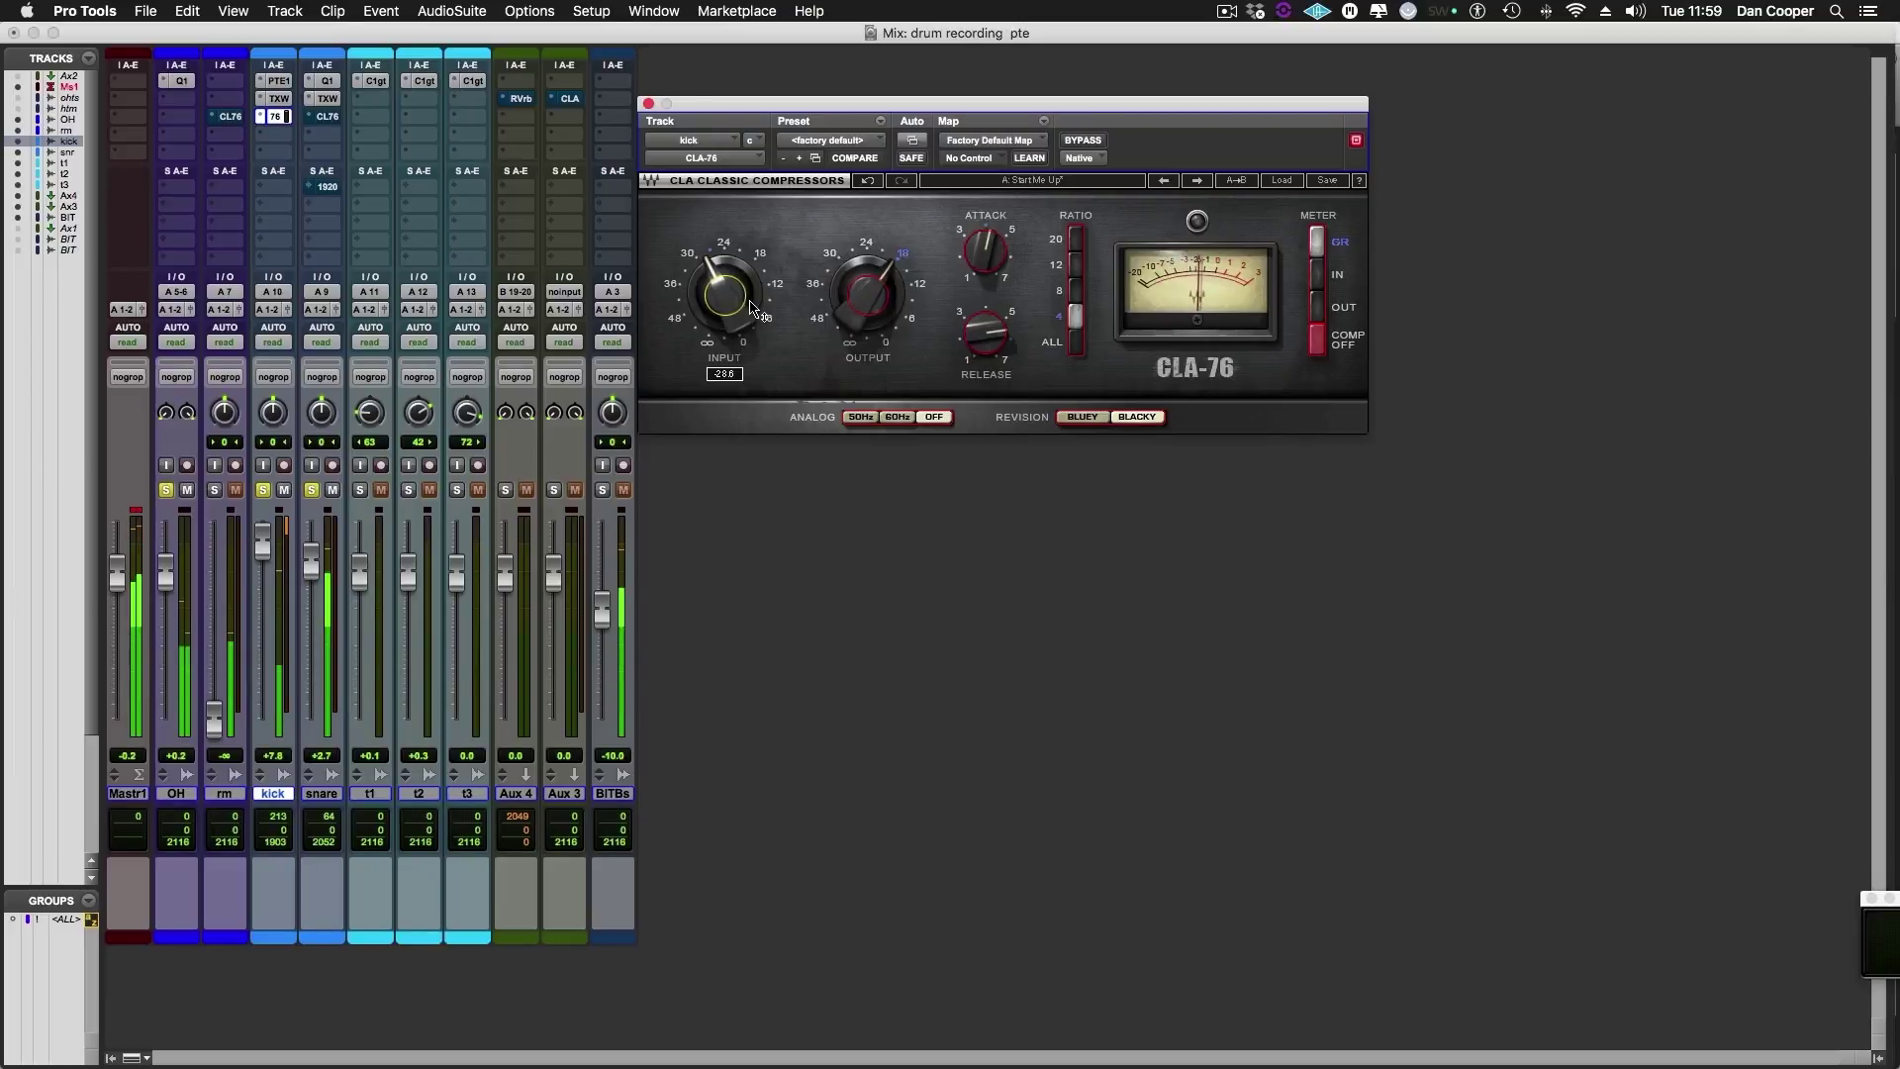
{"action": "left_click", "coordinate": [1083, 141]}
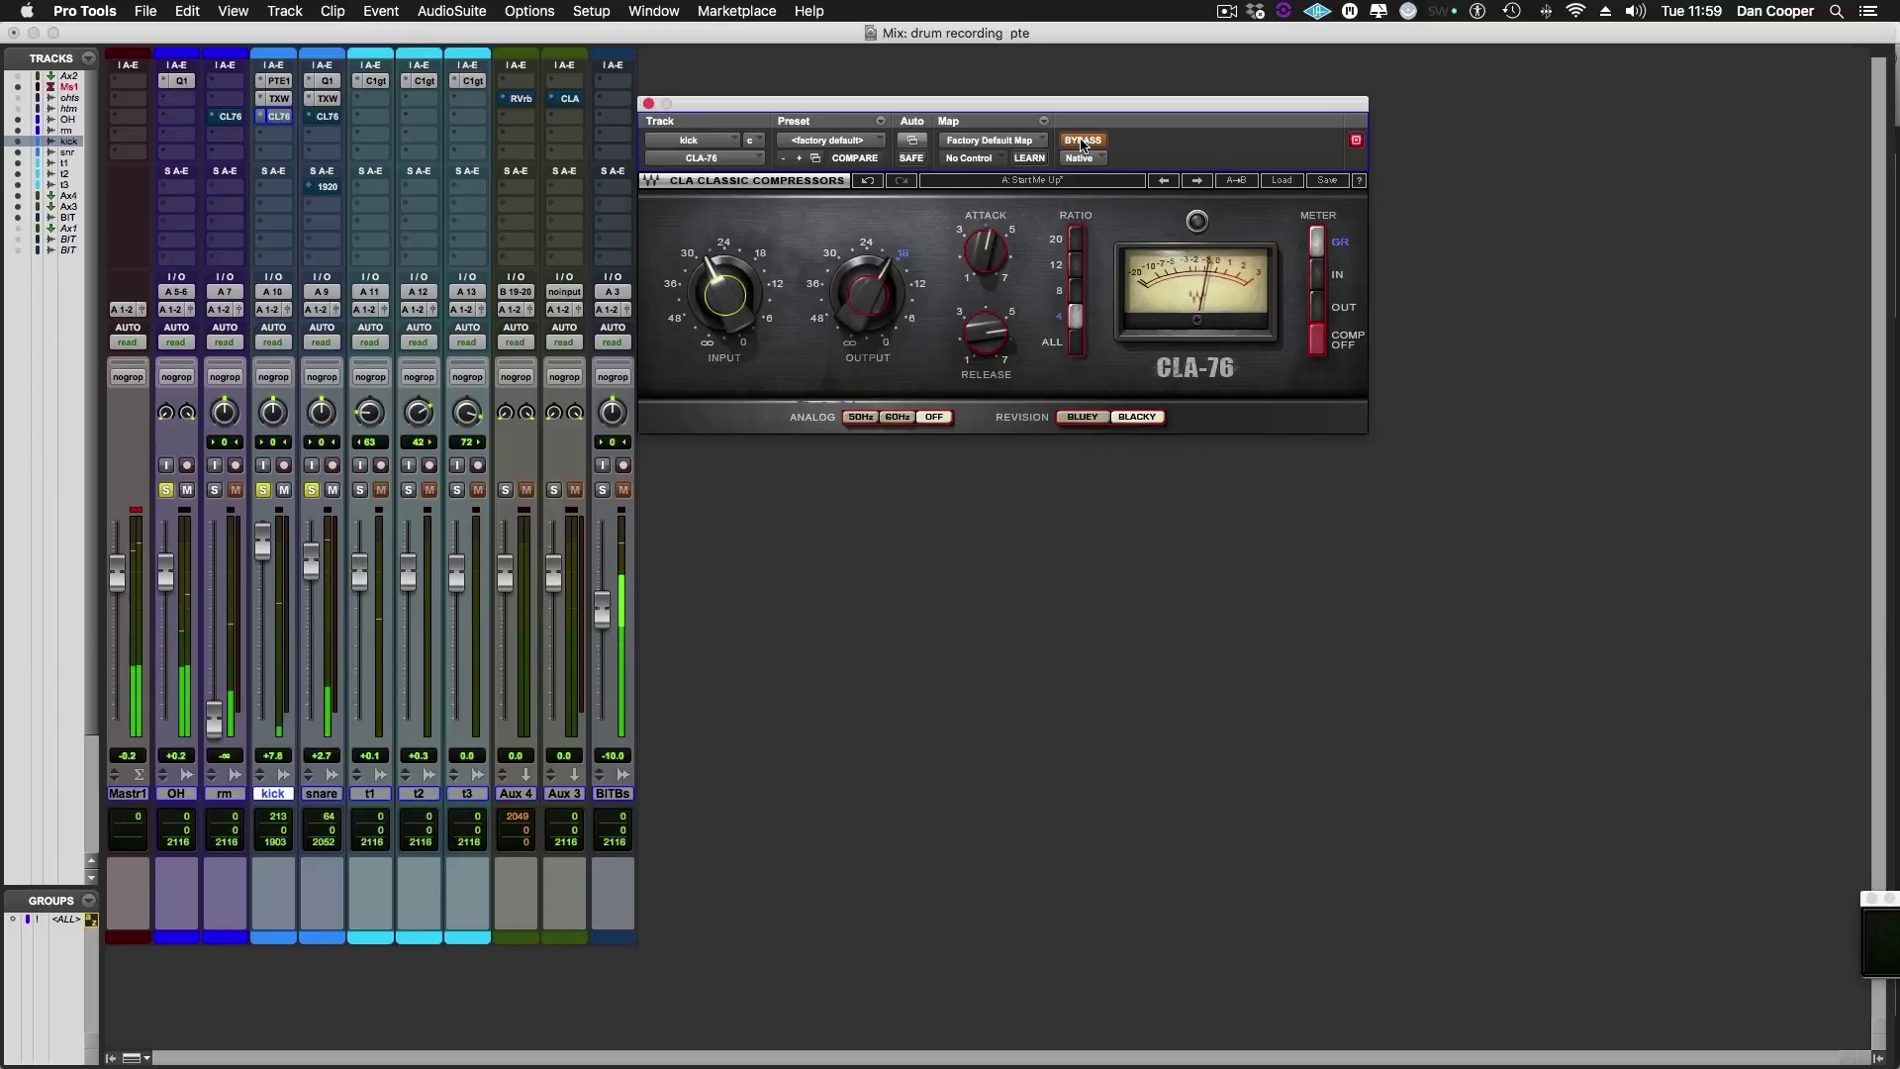
{"action": "left_click", "coordinate": [1083, 141]}
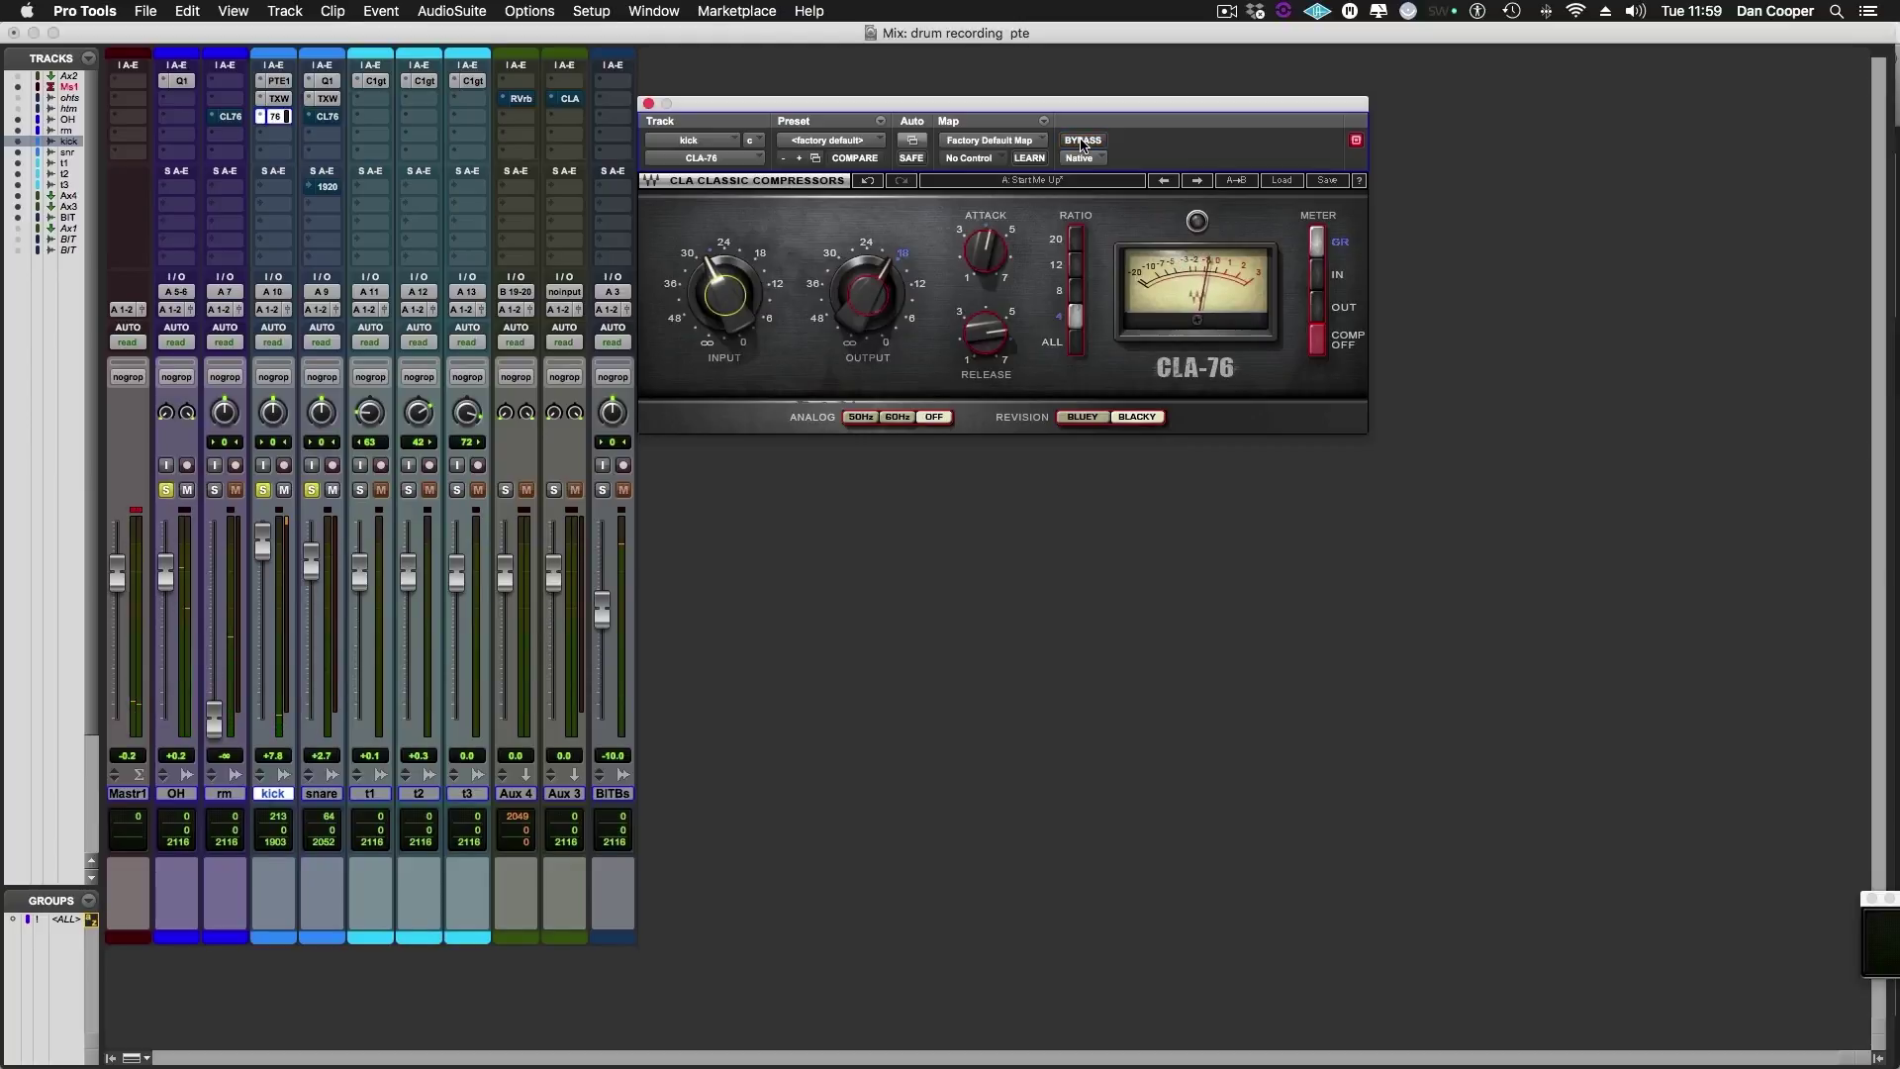
Step: Show the snare track's CLA-76 compressor window
{"action": "left_click", "coordinate": [323, 117]}
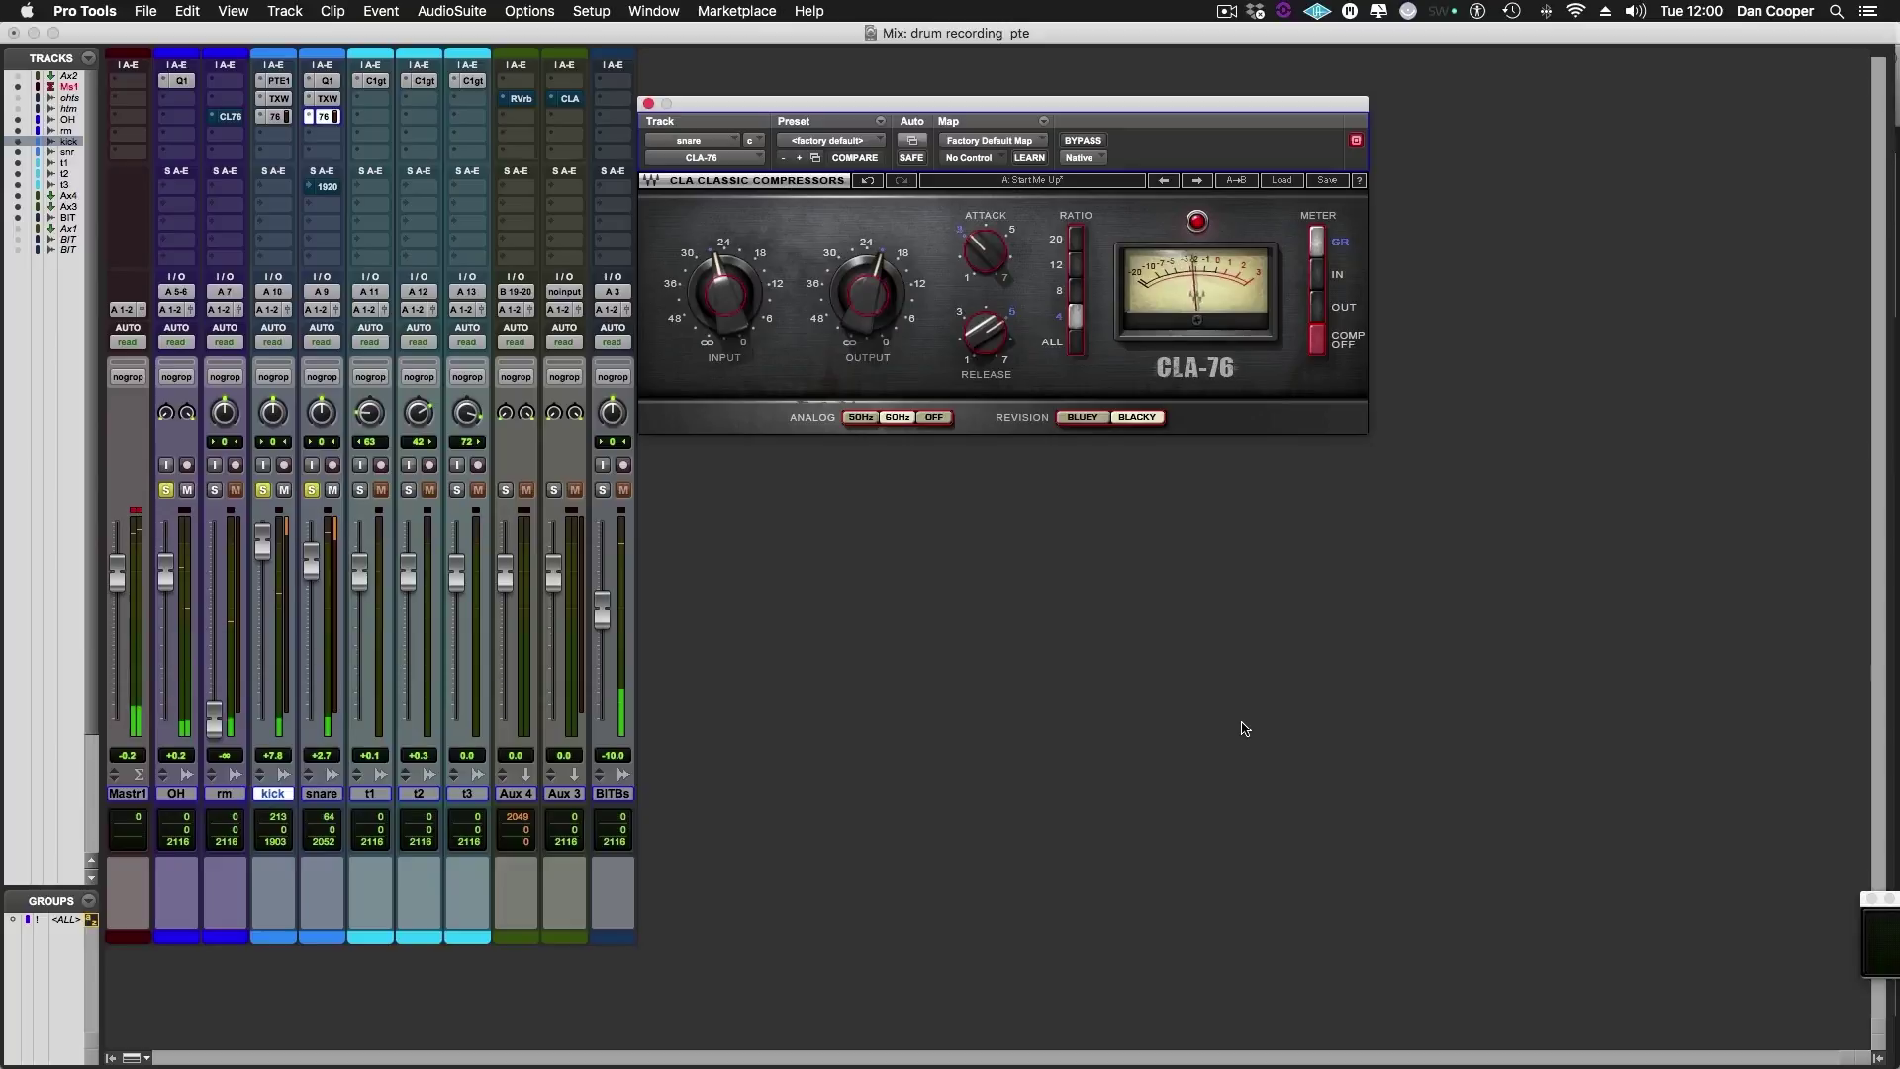
{"action": "left_click", "coordinate": [321, 794], "text": "shift"}
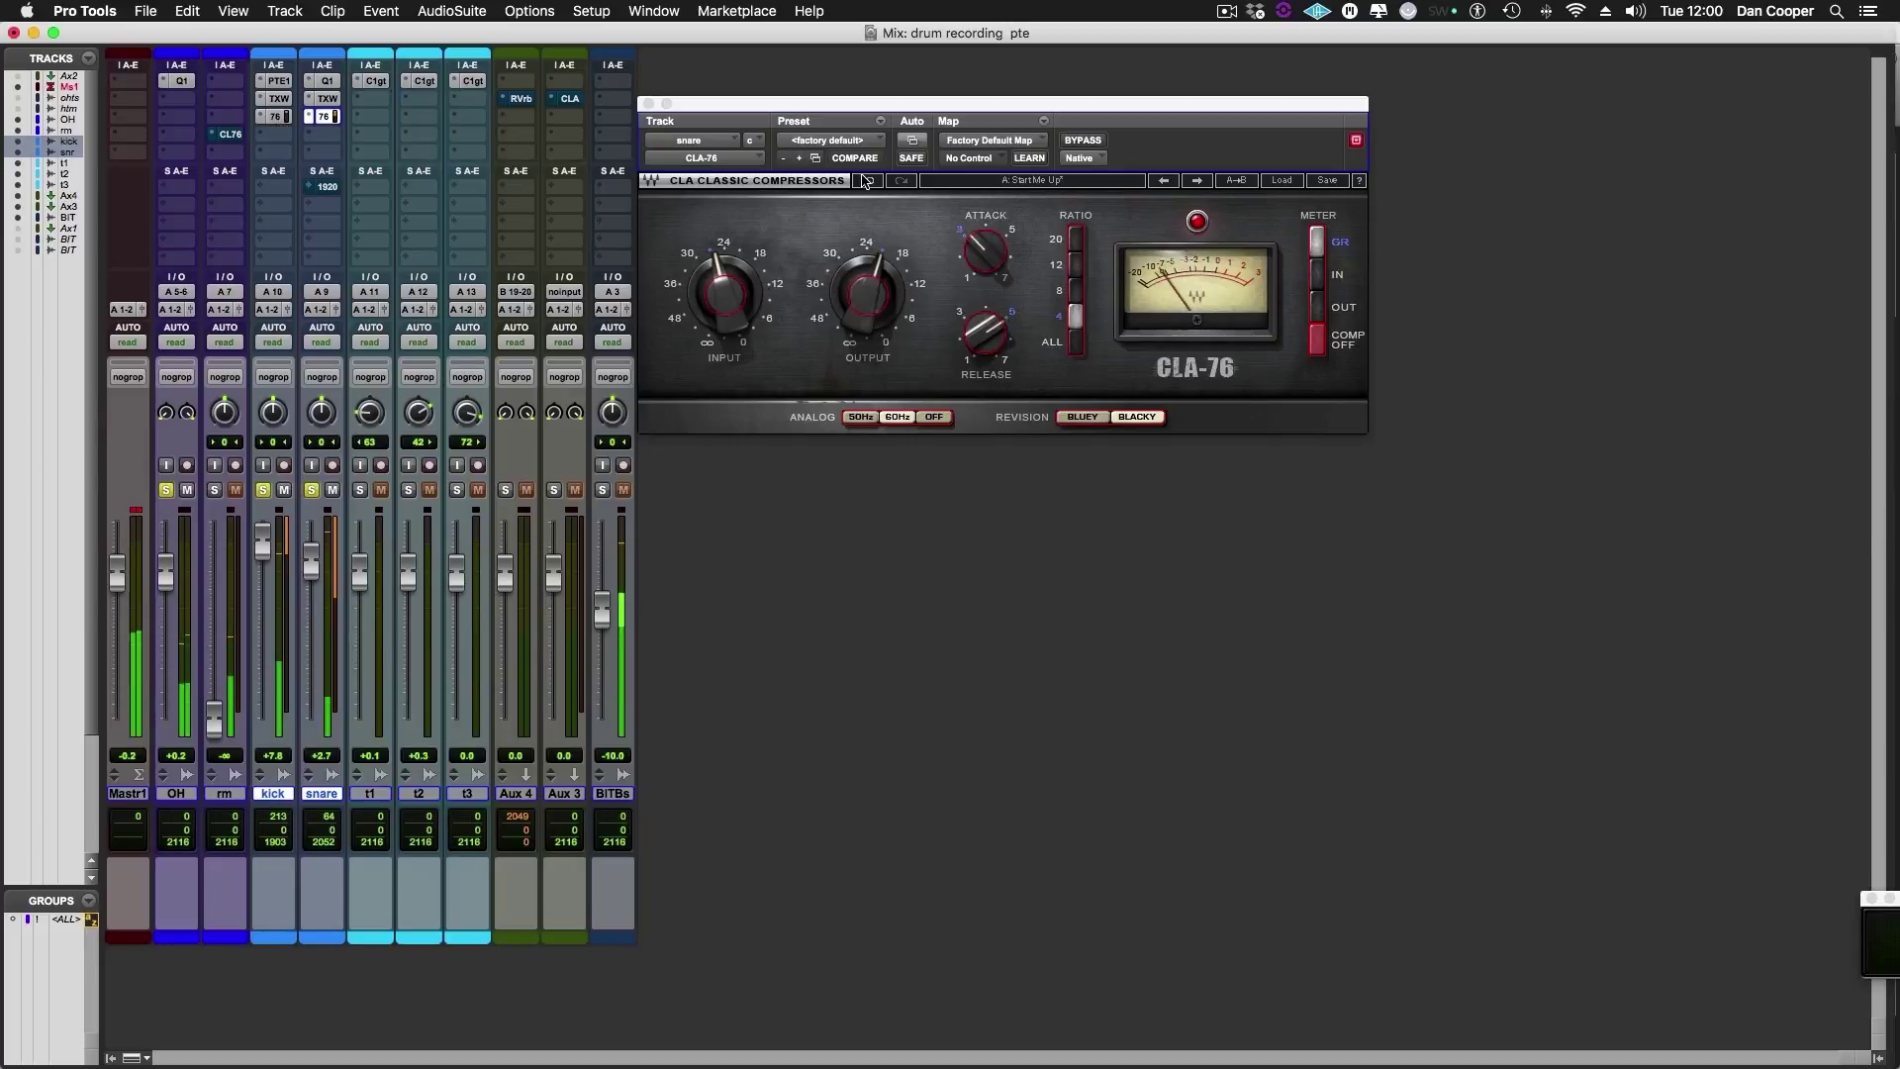
{"action": "left_click", "coordinate": [1168, 243]}
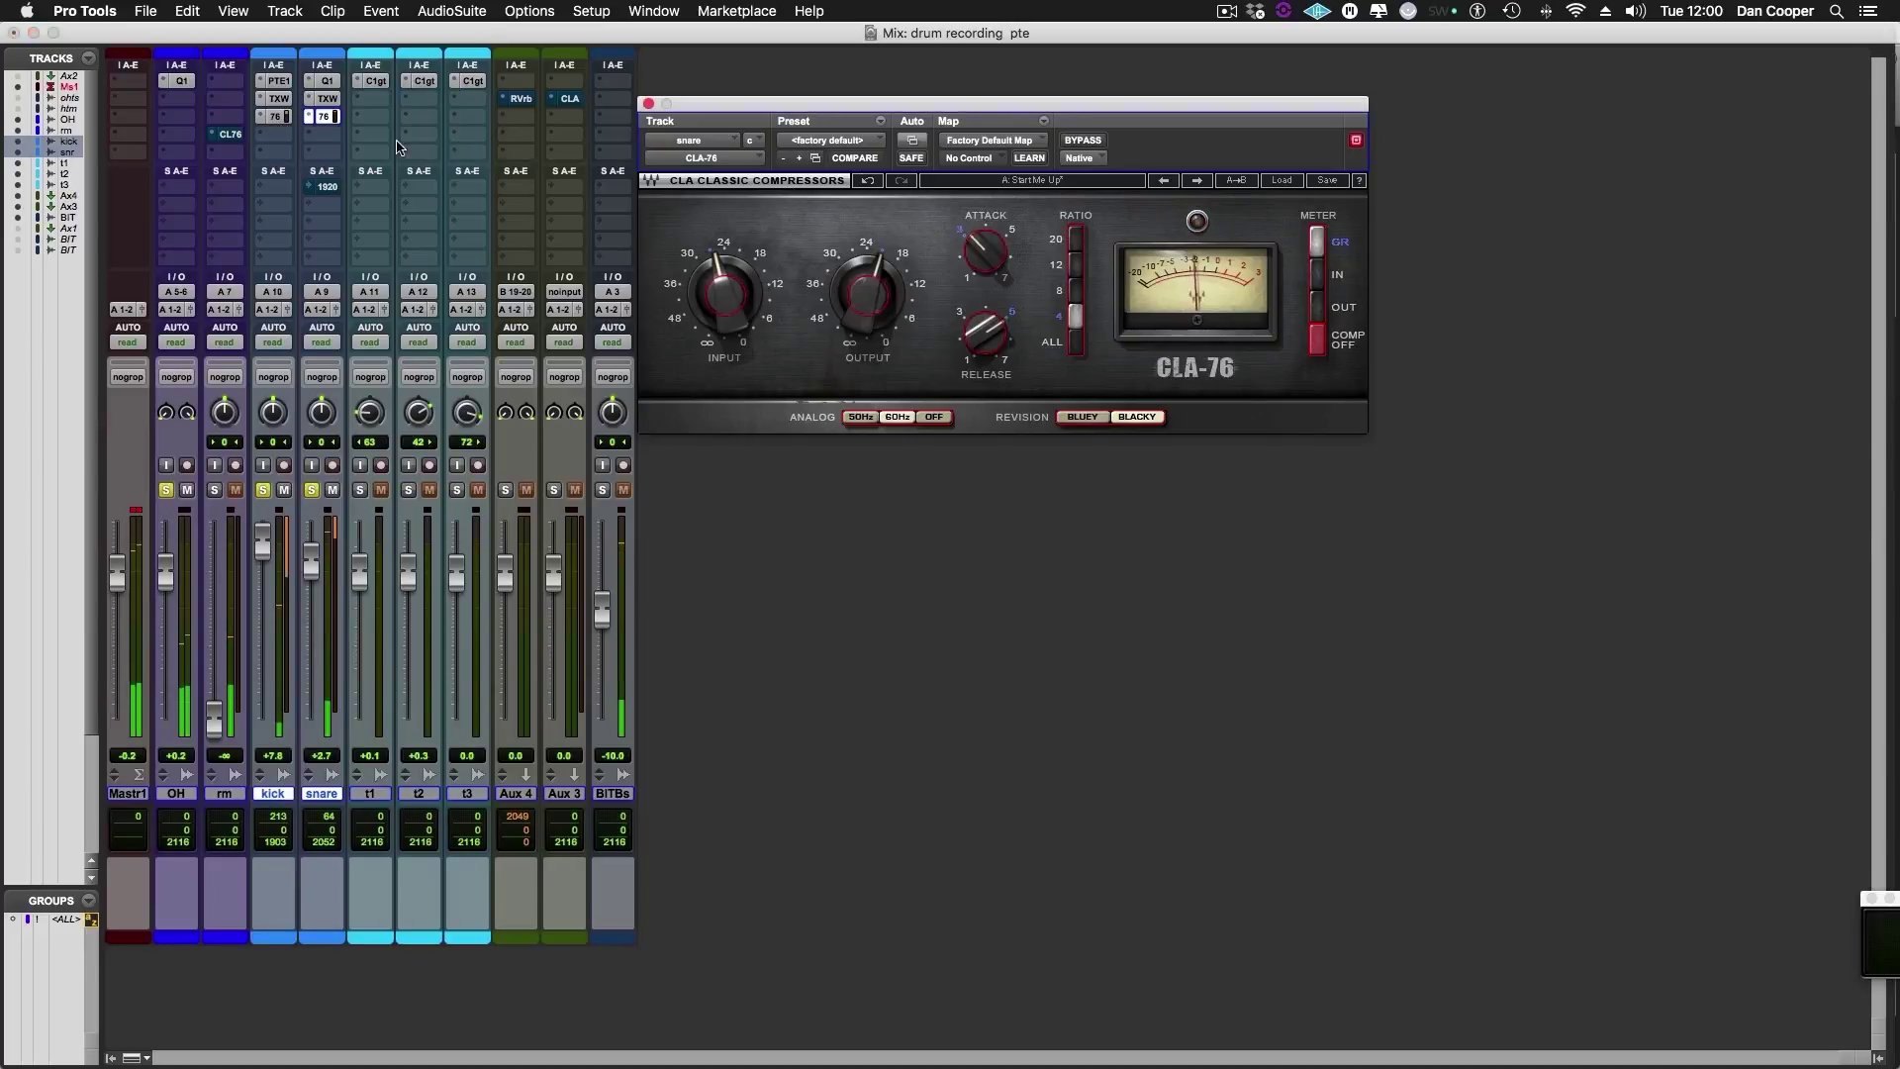
{"action": "left_click", "coordinate": [329, 119], "text": "super"}
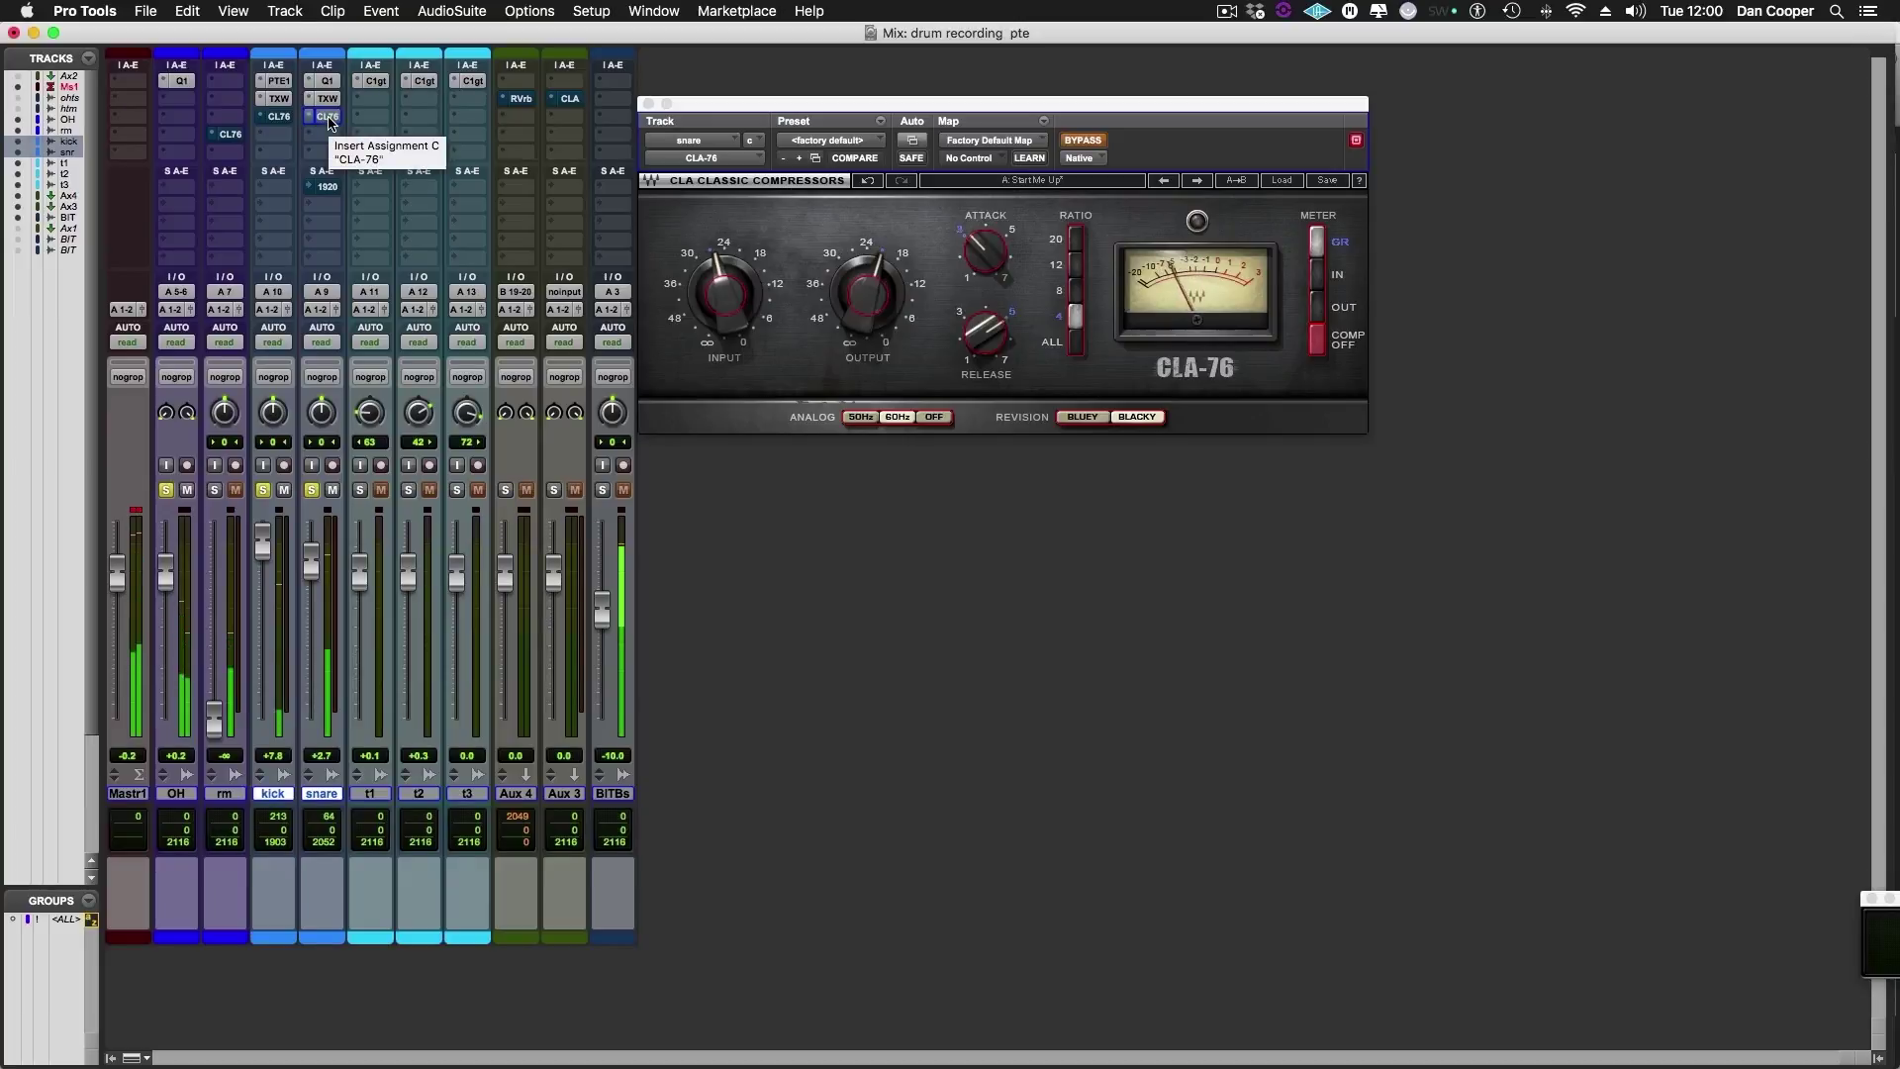
{"action": "left_click", "coordinate": [330, 119], "text": "super"}
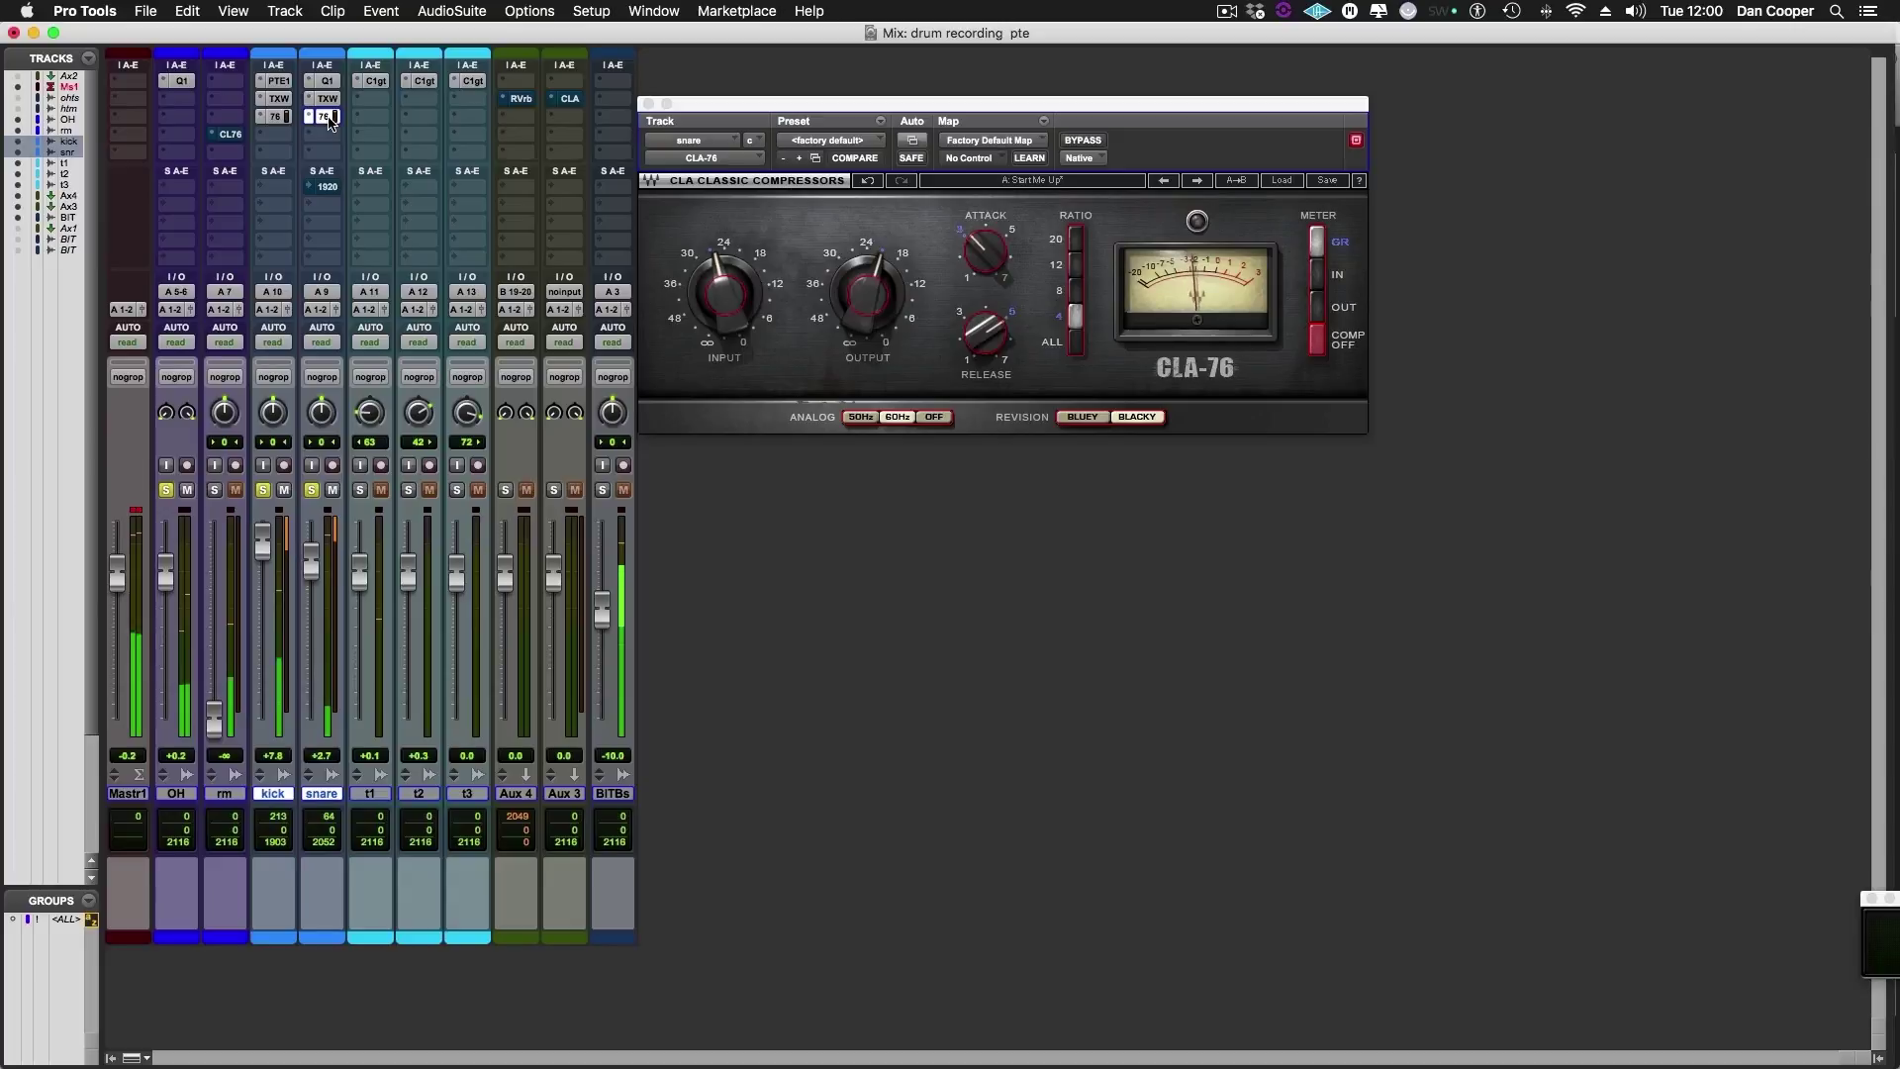
{"action": "left_click", "coordinate": [329, 118], "text": "alt+shift+super"}
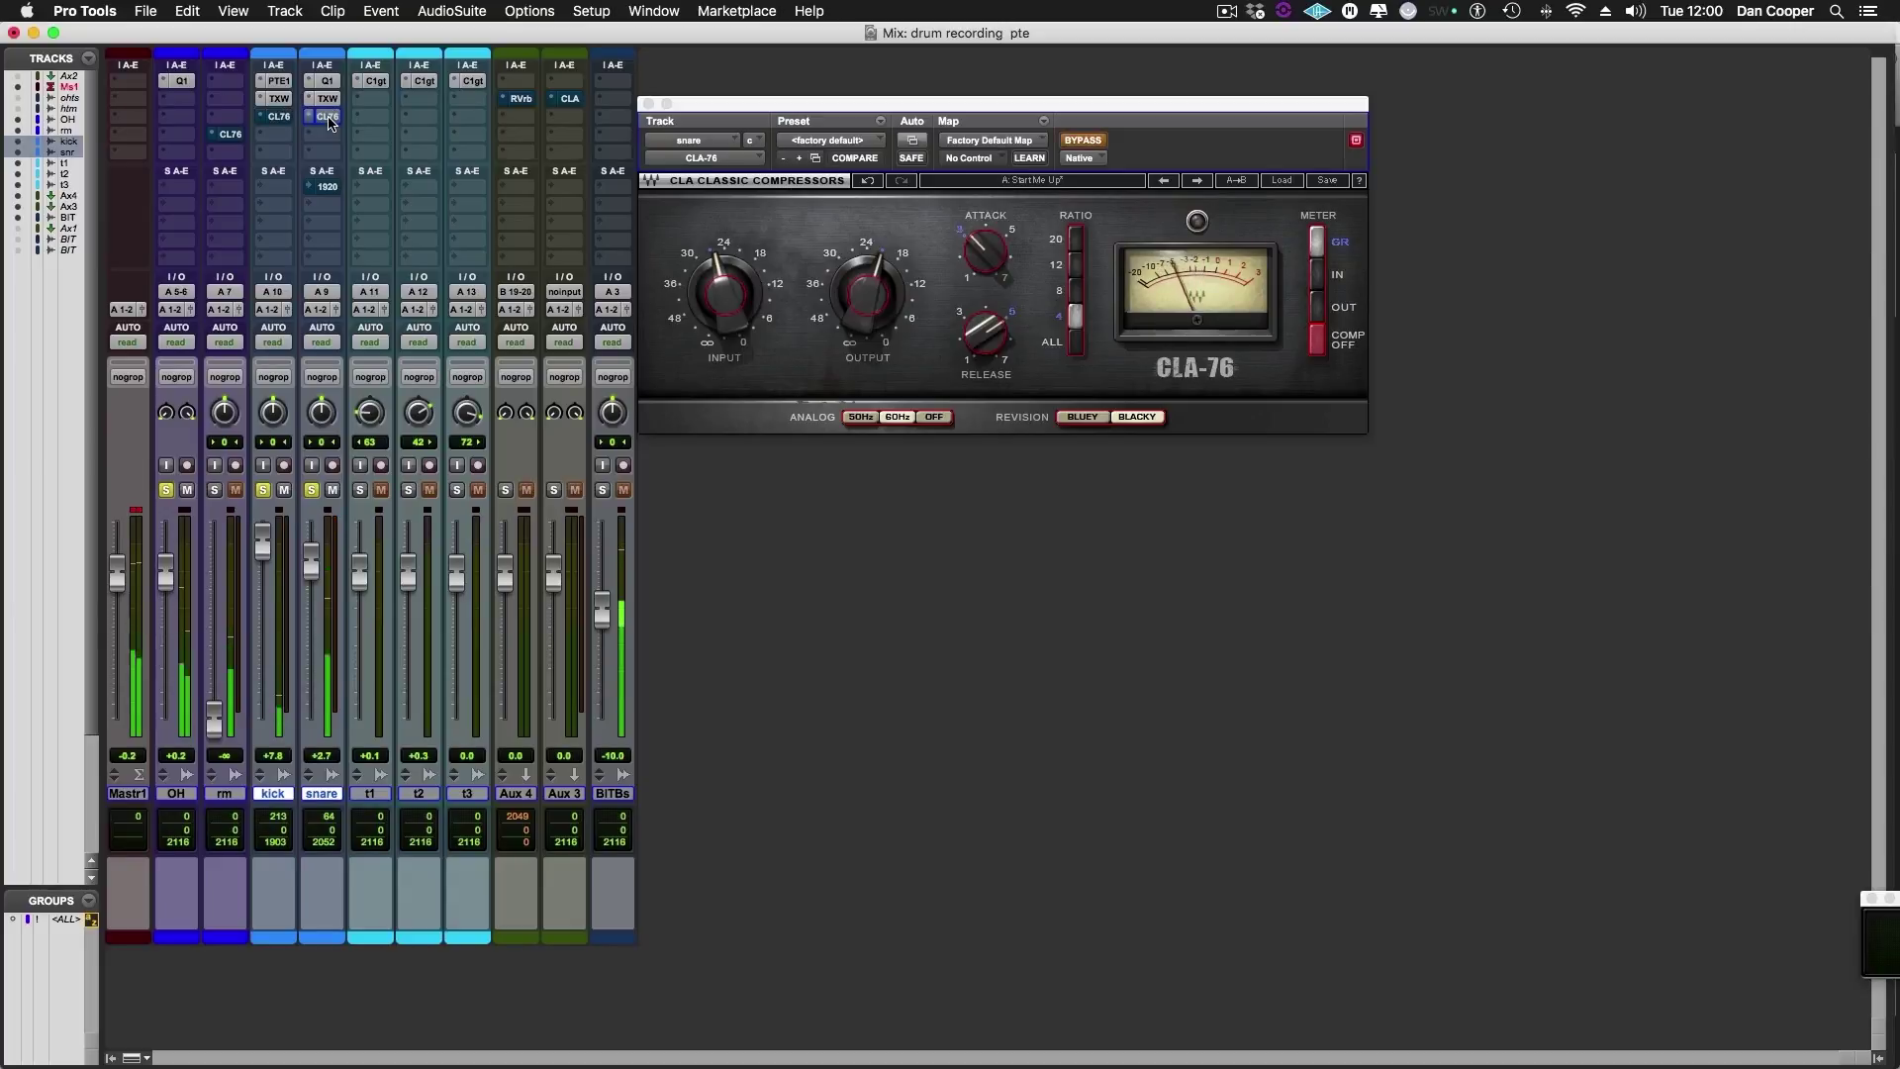
{"action": "left_click", "coordinate": [330, 118], "text": "alt+shift+super"}
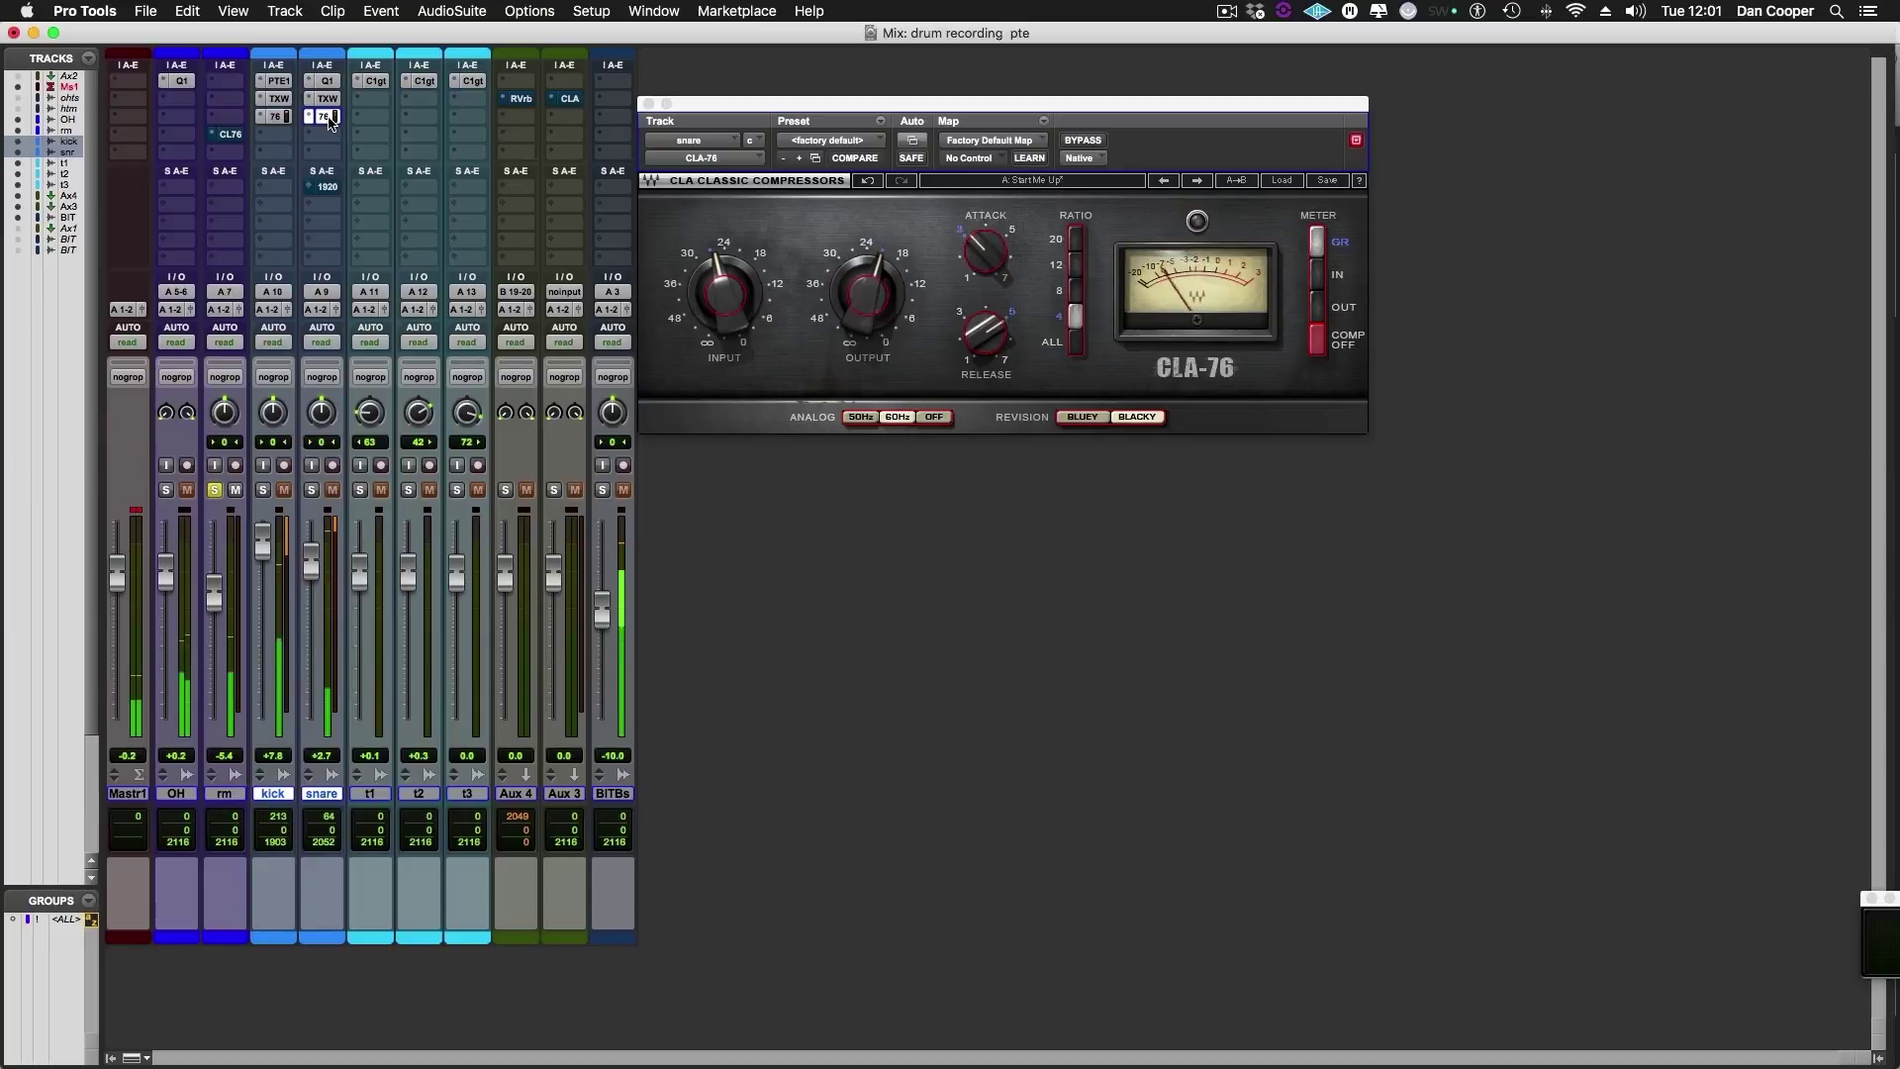
Step: Activate the room CLA-76 at a 20 ratio, with input near -18.8 and a retuned attack
{"action": "left_click", "coordinate": [227, 117]}
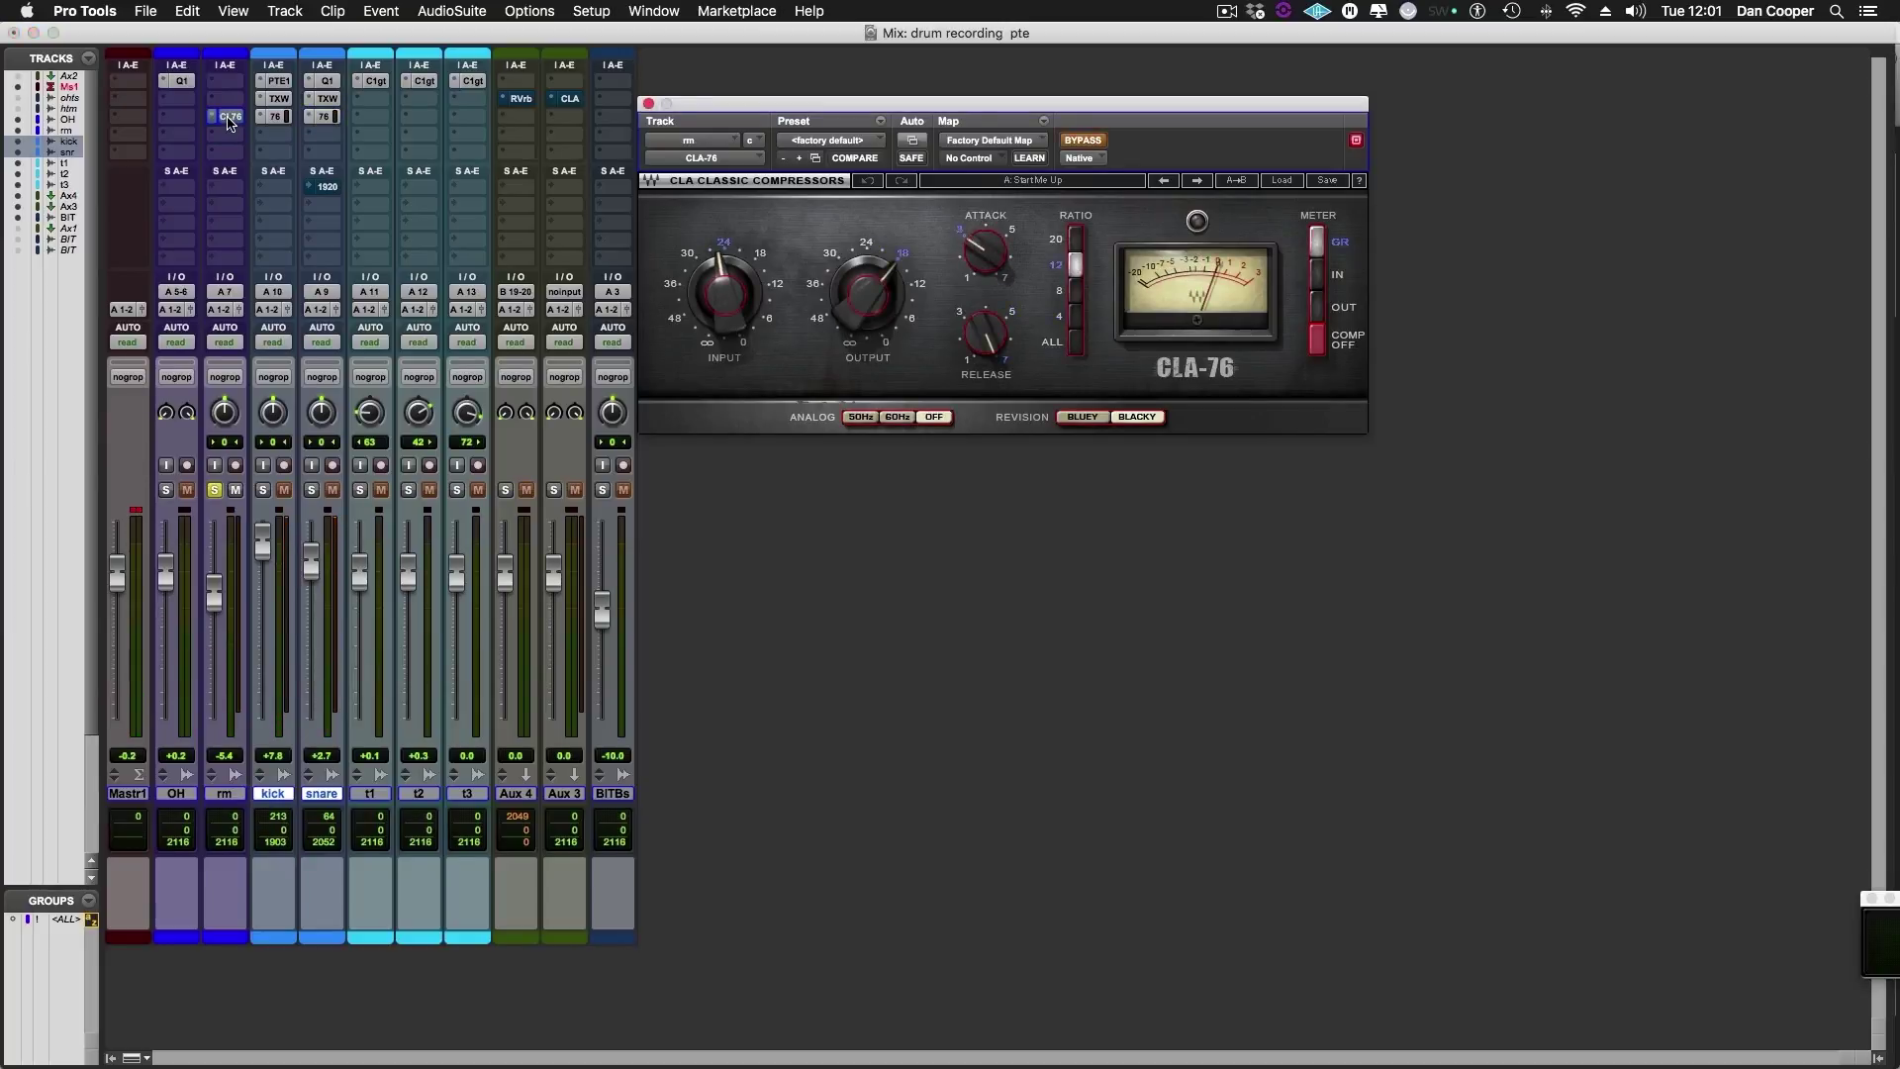
{"action": "left_click", "coordinate": [1087, 142]}
{"action": "left_click", "coordinate": [1074, 267]}
{"action": "mouse_move", "coordinate": [727, 314]}
{"action": "left_mouse_down"}
{"action": "mouse_move", "coordinate": [727, 287]}
{"action": "mouse_move", "coordinate": [732, 319]}
{"action": "left_mouse_up"}
{"action": "left_click_drag", "start_coordinate": [979, 255], "coordinate": [980, 256]}
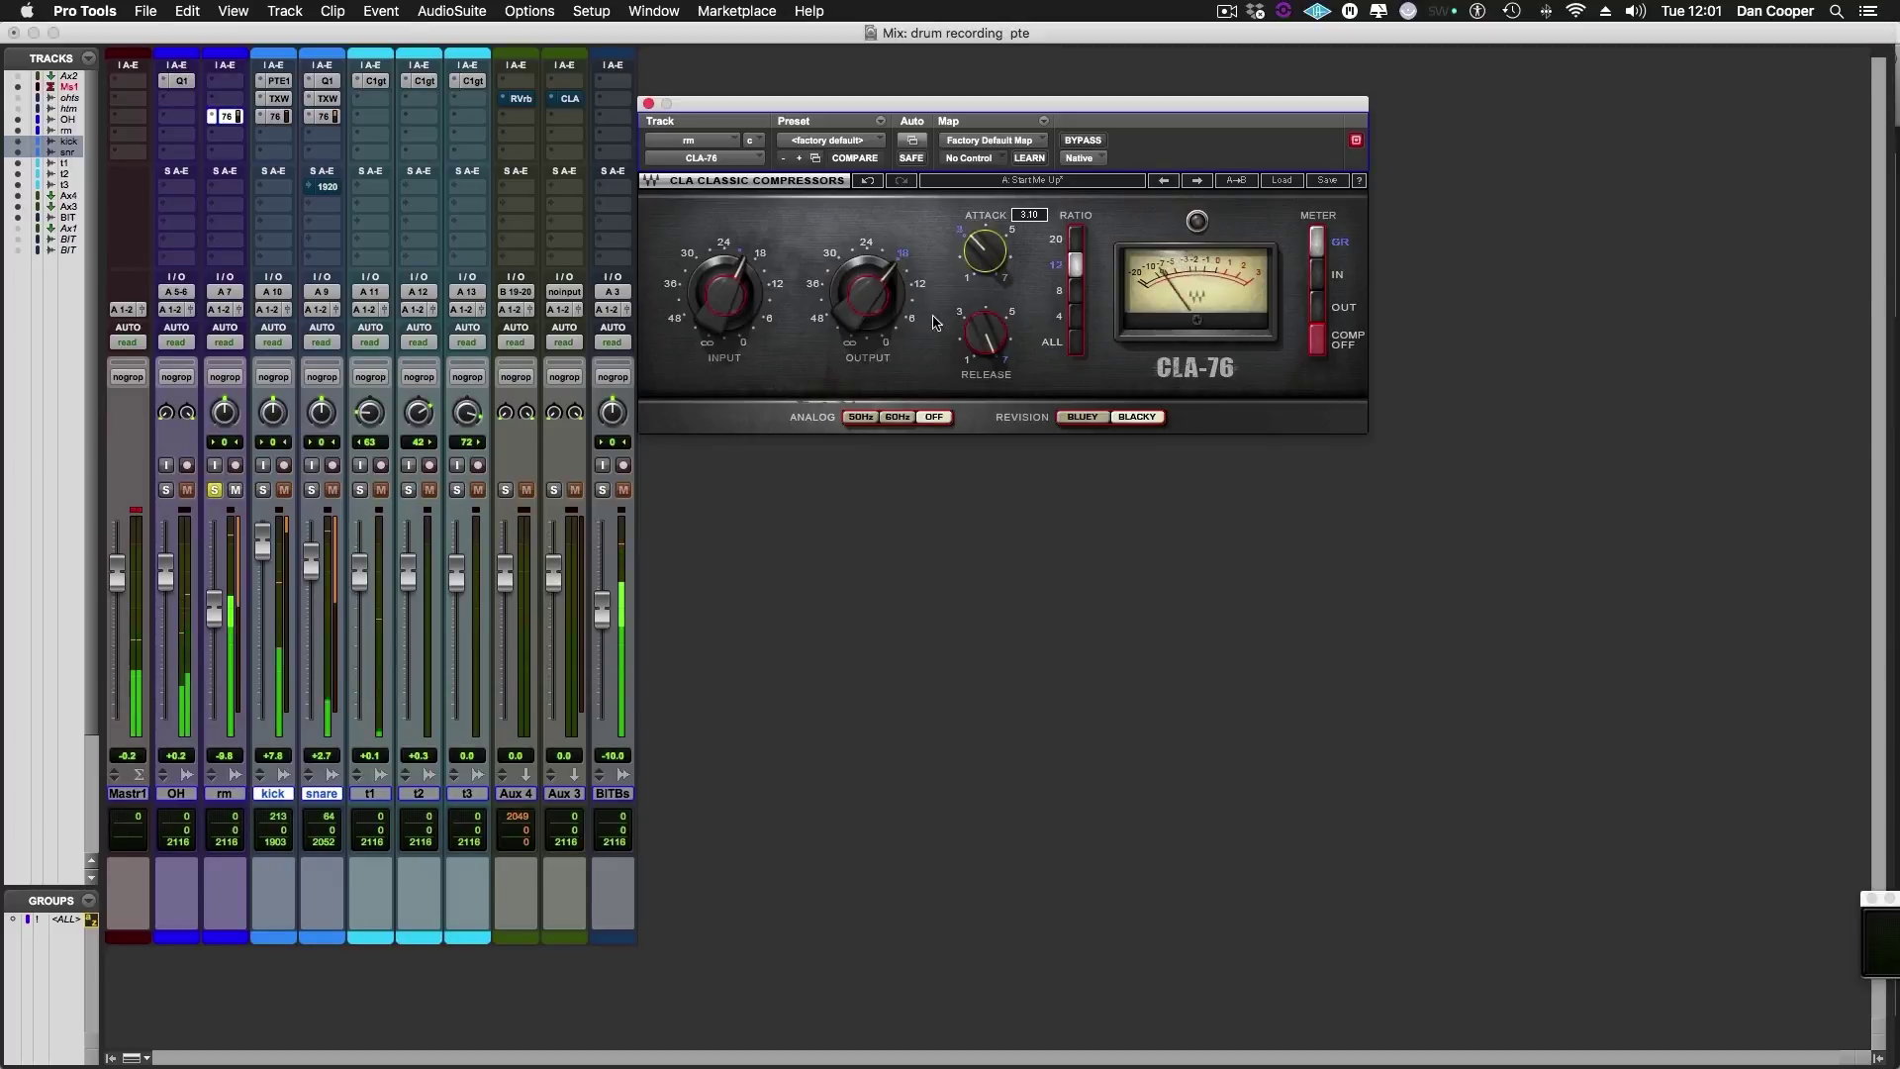
{"action": "left_click", "coordinate": [1076, 239]}
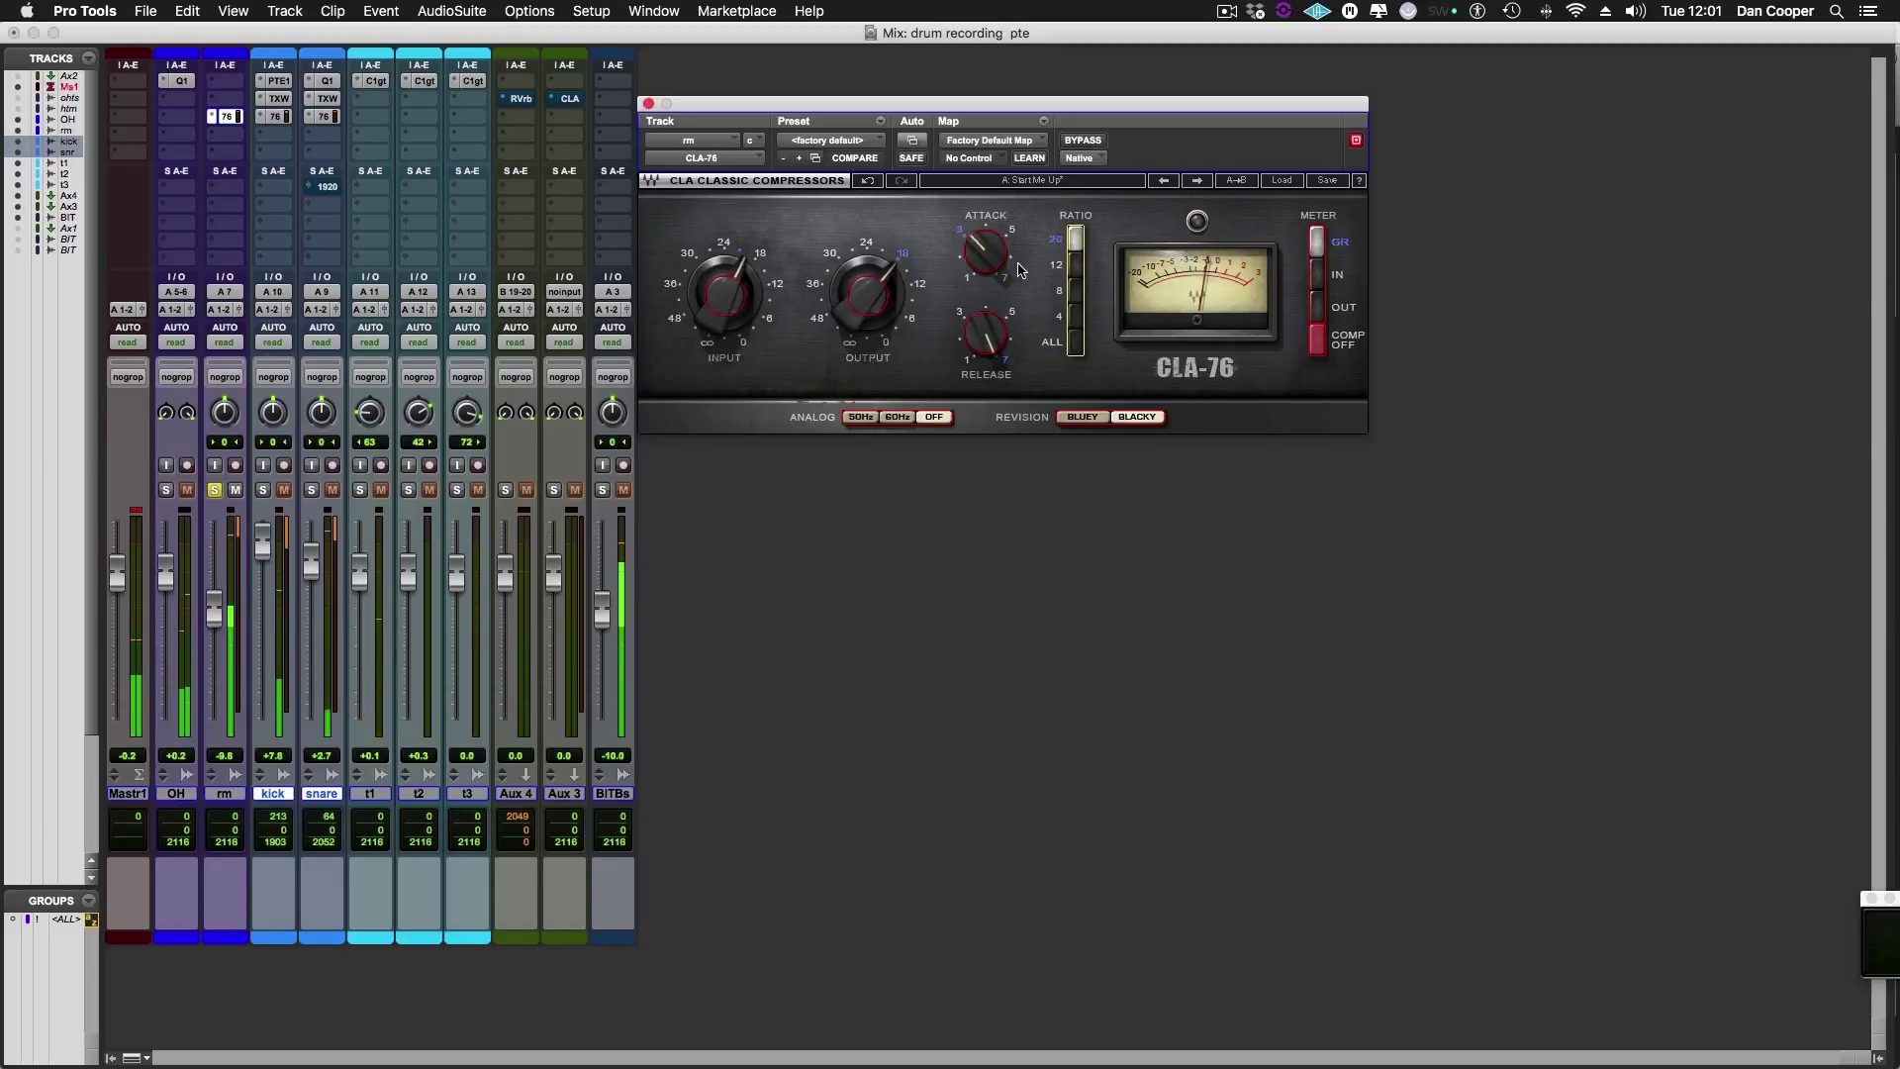
{"action": "left_click_drag", "start_coordinate": [725, 293], "coordinate": [725, 290]}
Step: Turn down the room compressor's output, A/B it with bypass, and confirm input at -18.3
{"action": "left_click", "coordinate": [1082, 140]}
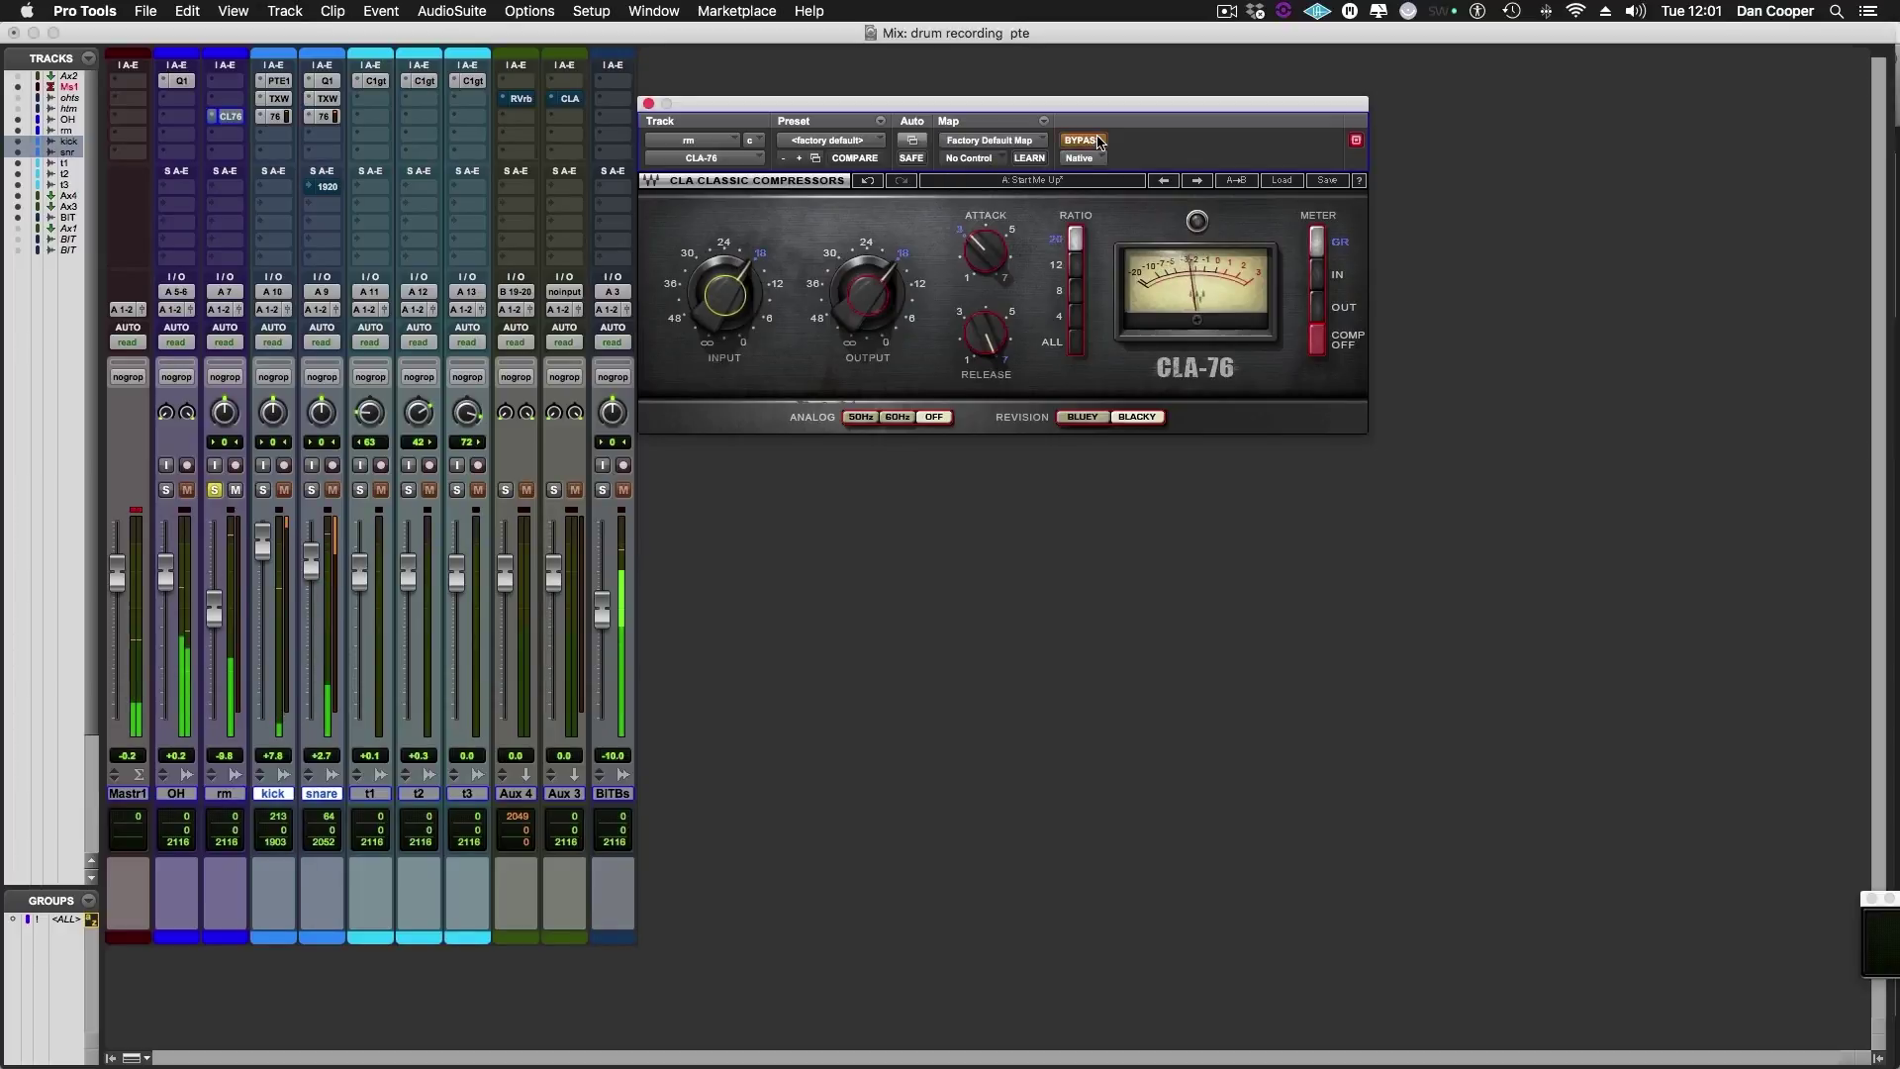
{"action": "key", "text": "Tab"}
{"action": "key", "text": "Down"}
{"action": "key", "text": "Down"}
{"action": "key", "text": "Down"}
{"action": "key", "text": "Down"}
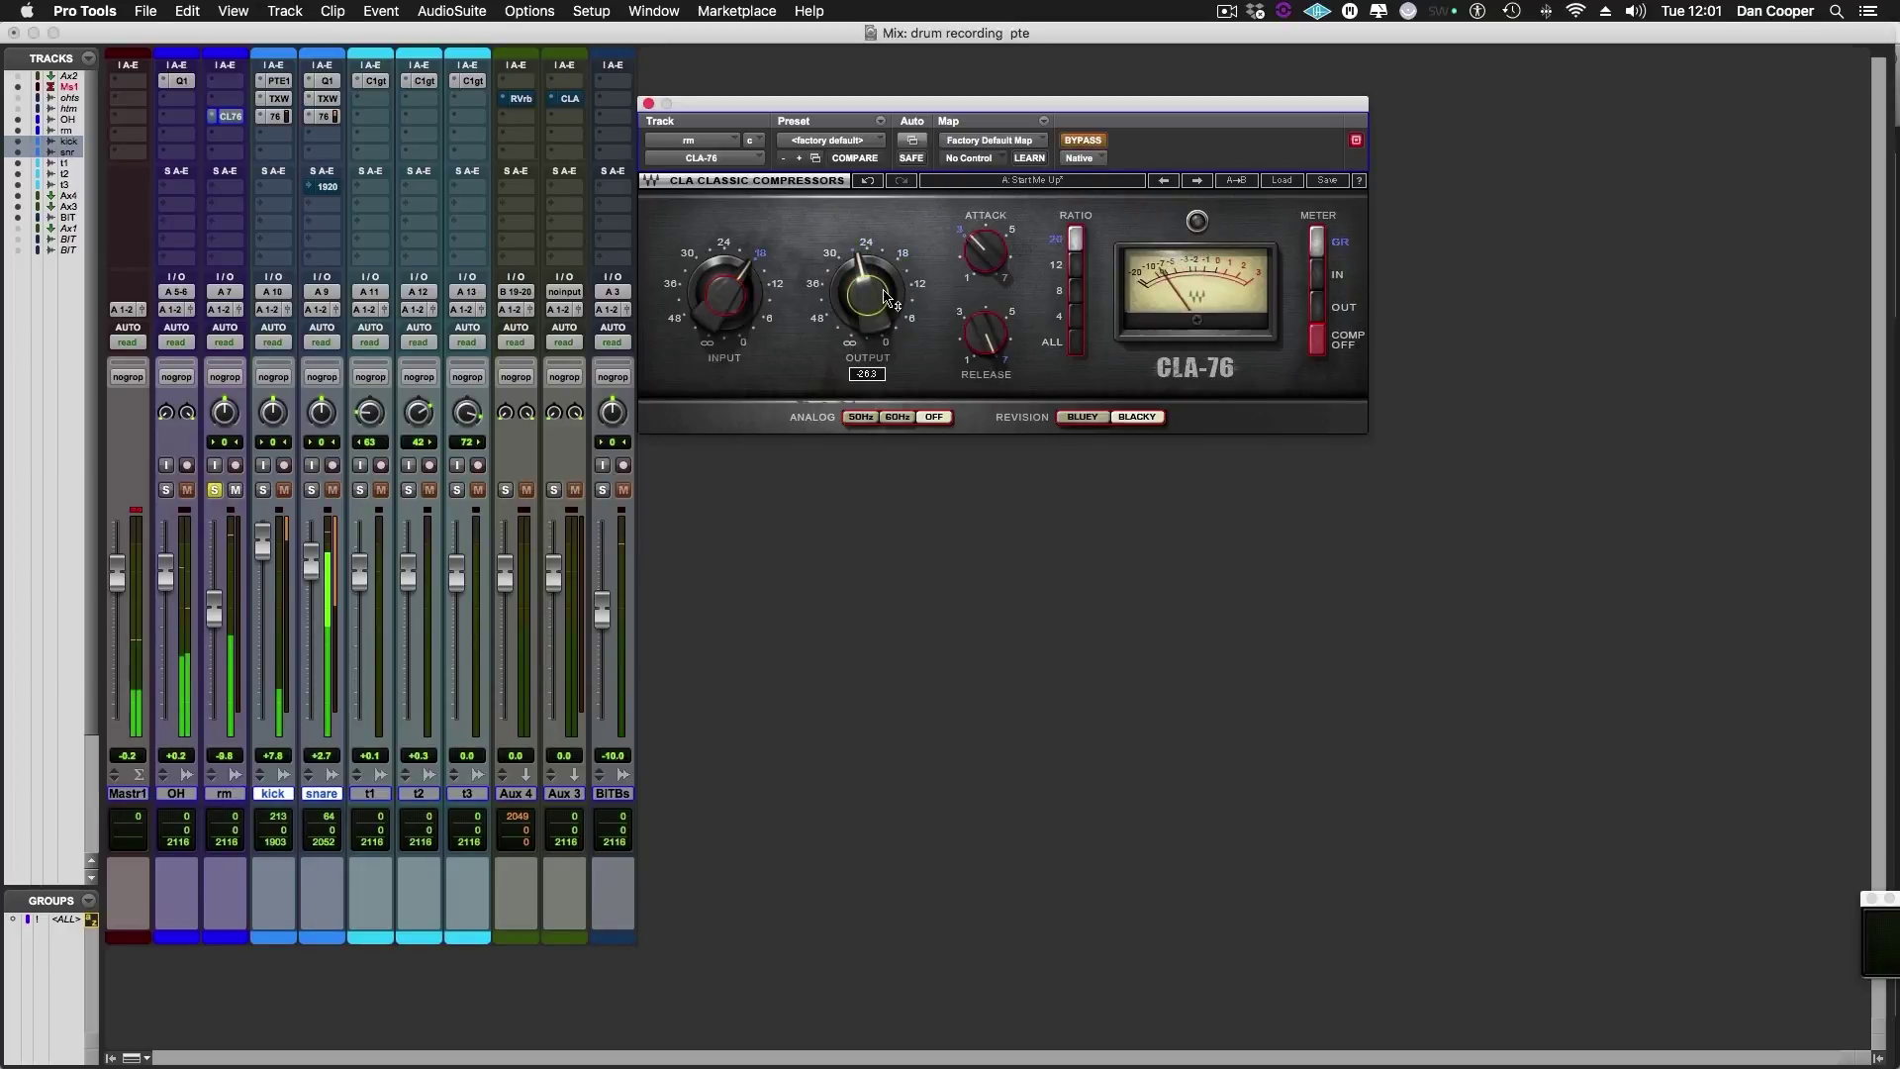
{"action": "left_click", "coordinate": [1083, 142]}
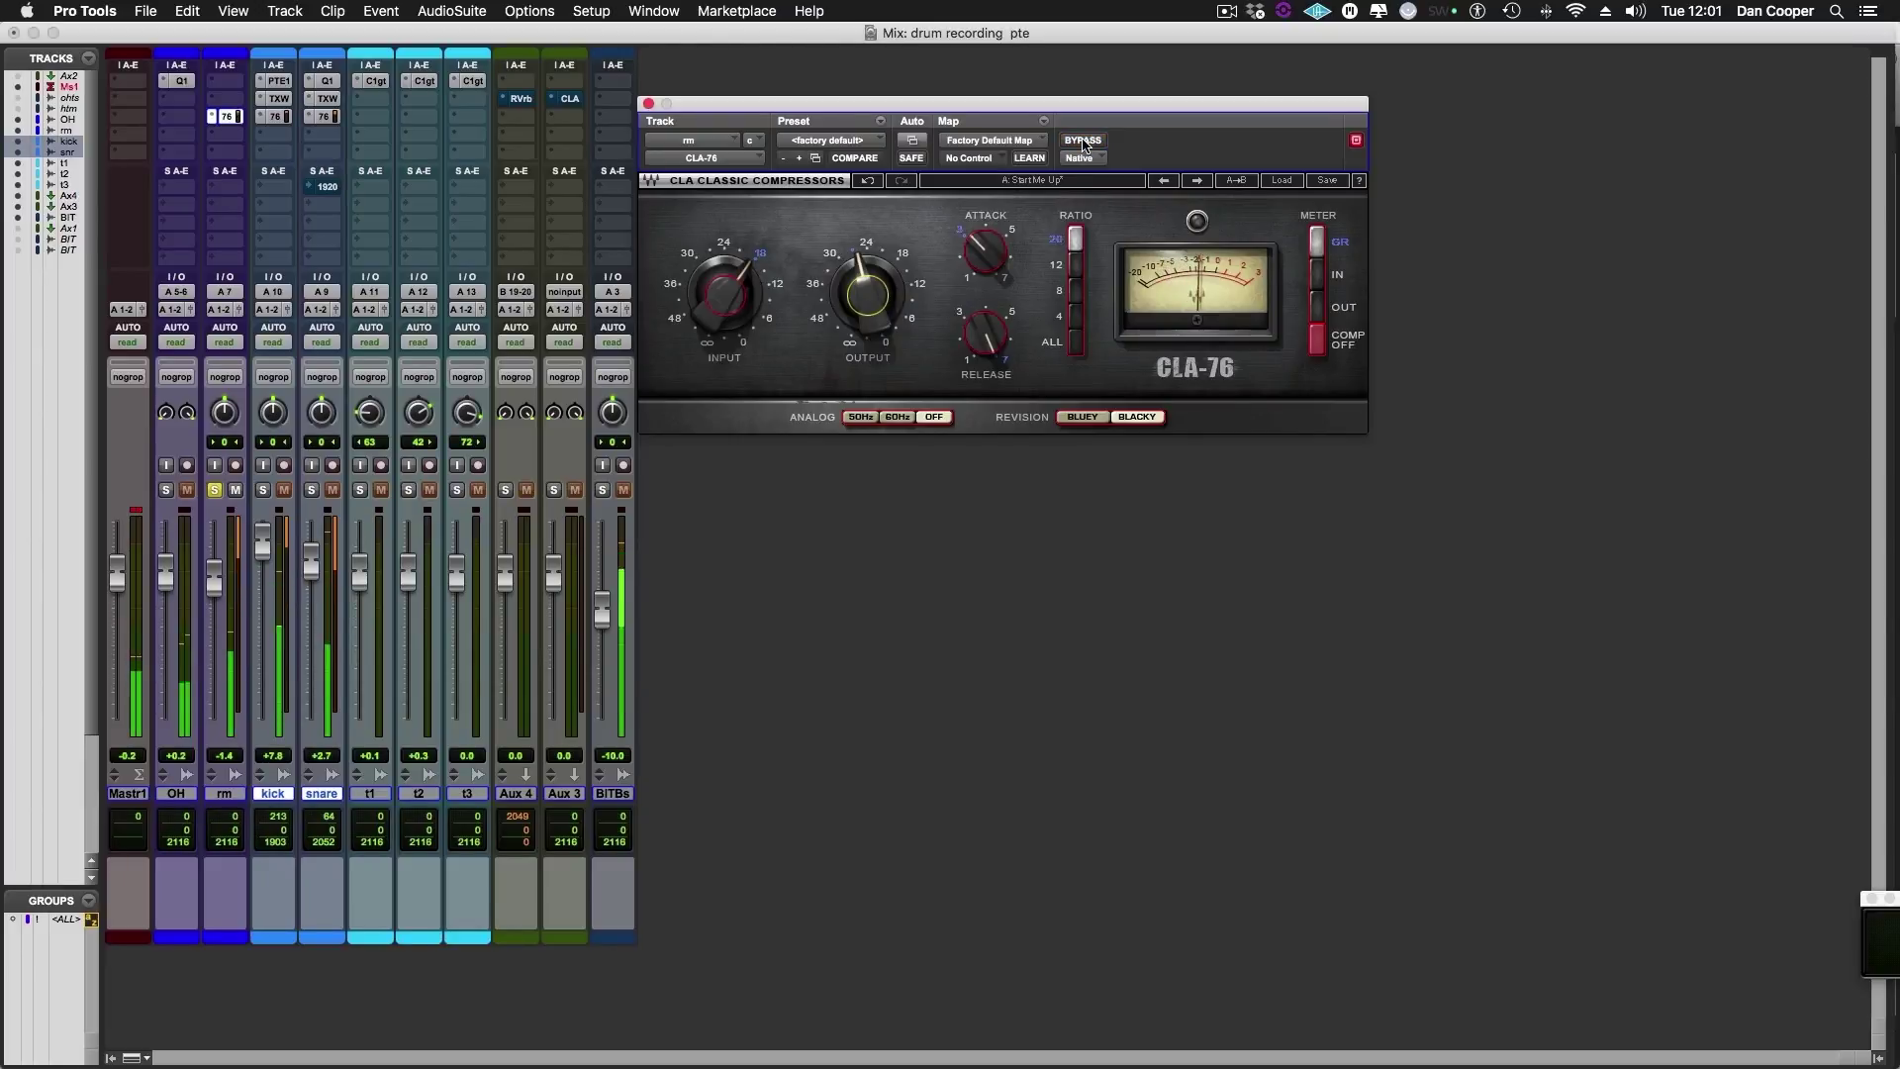
{"action": "left_click", "coordinate": [1083, 141]}
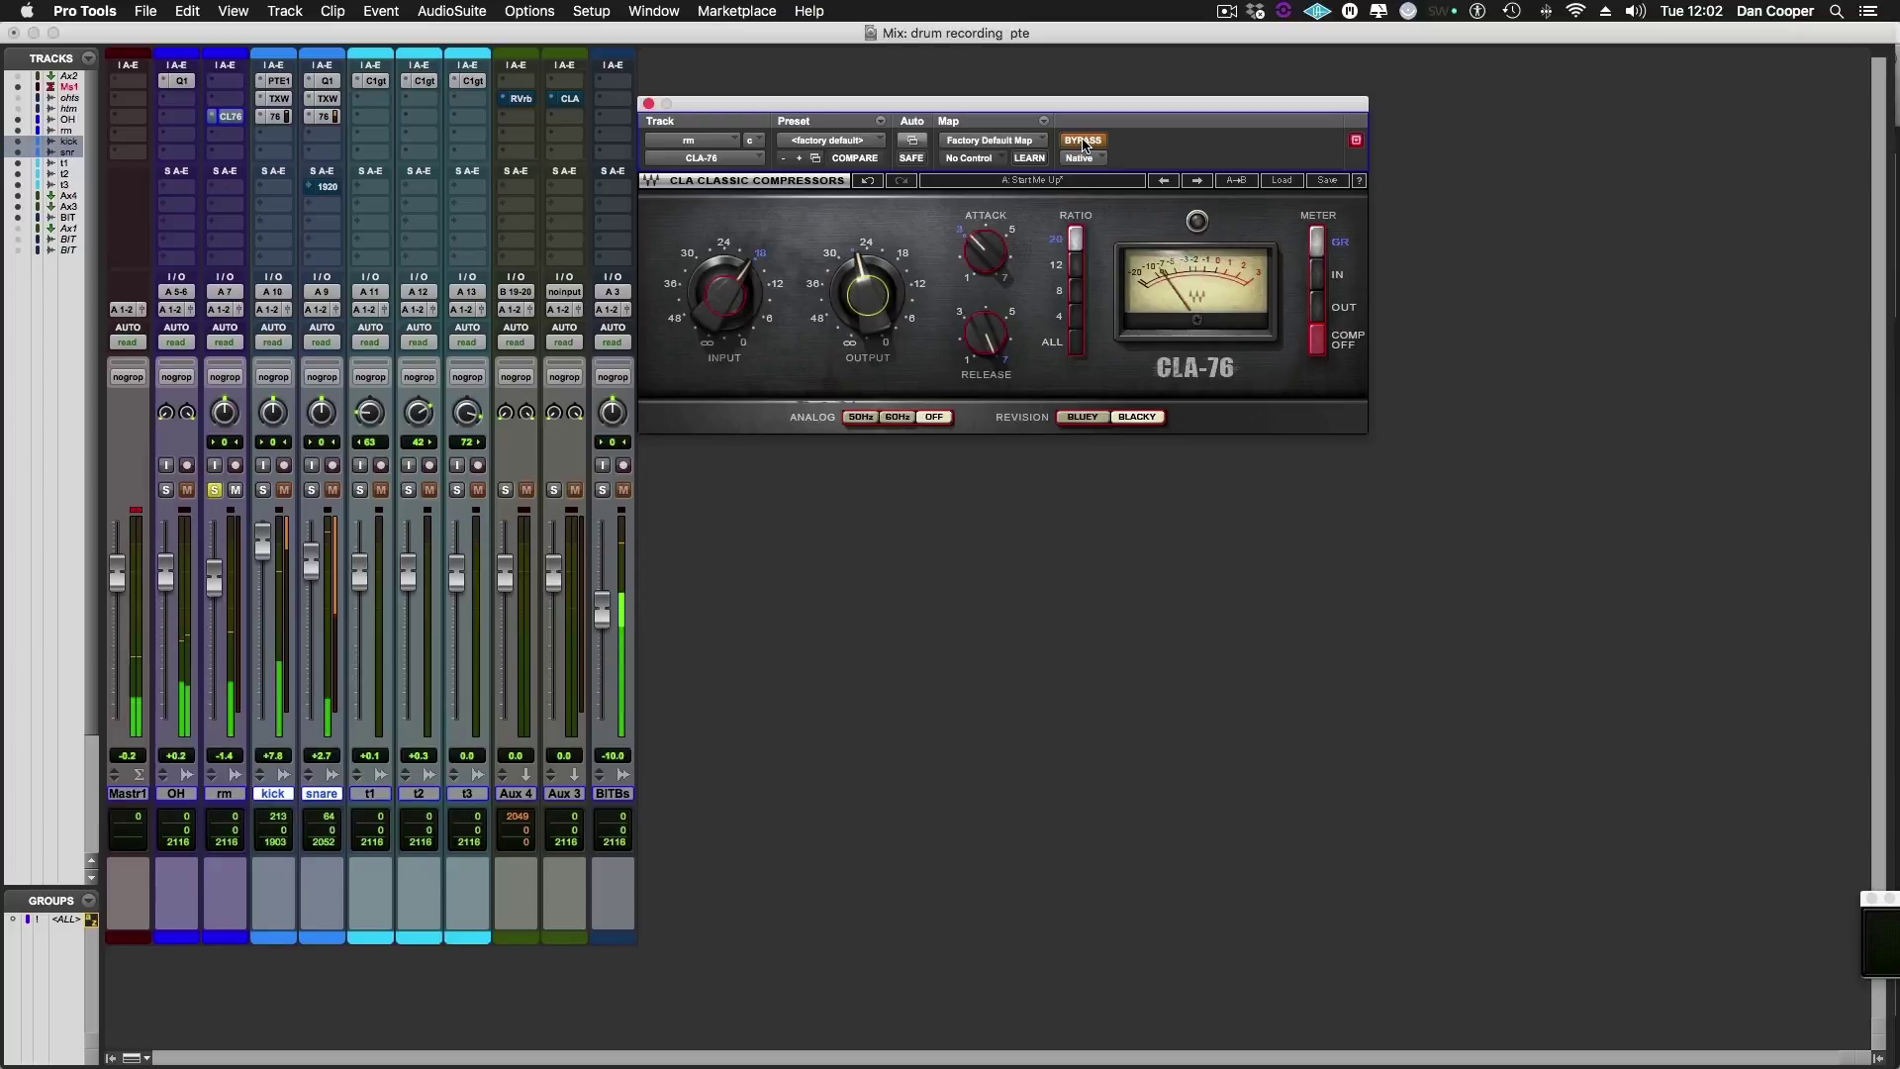
{"action": "left_click", "coordinate": [1083, 141]}
{"action": "left_click", "coordinate": [717, 303]}
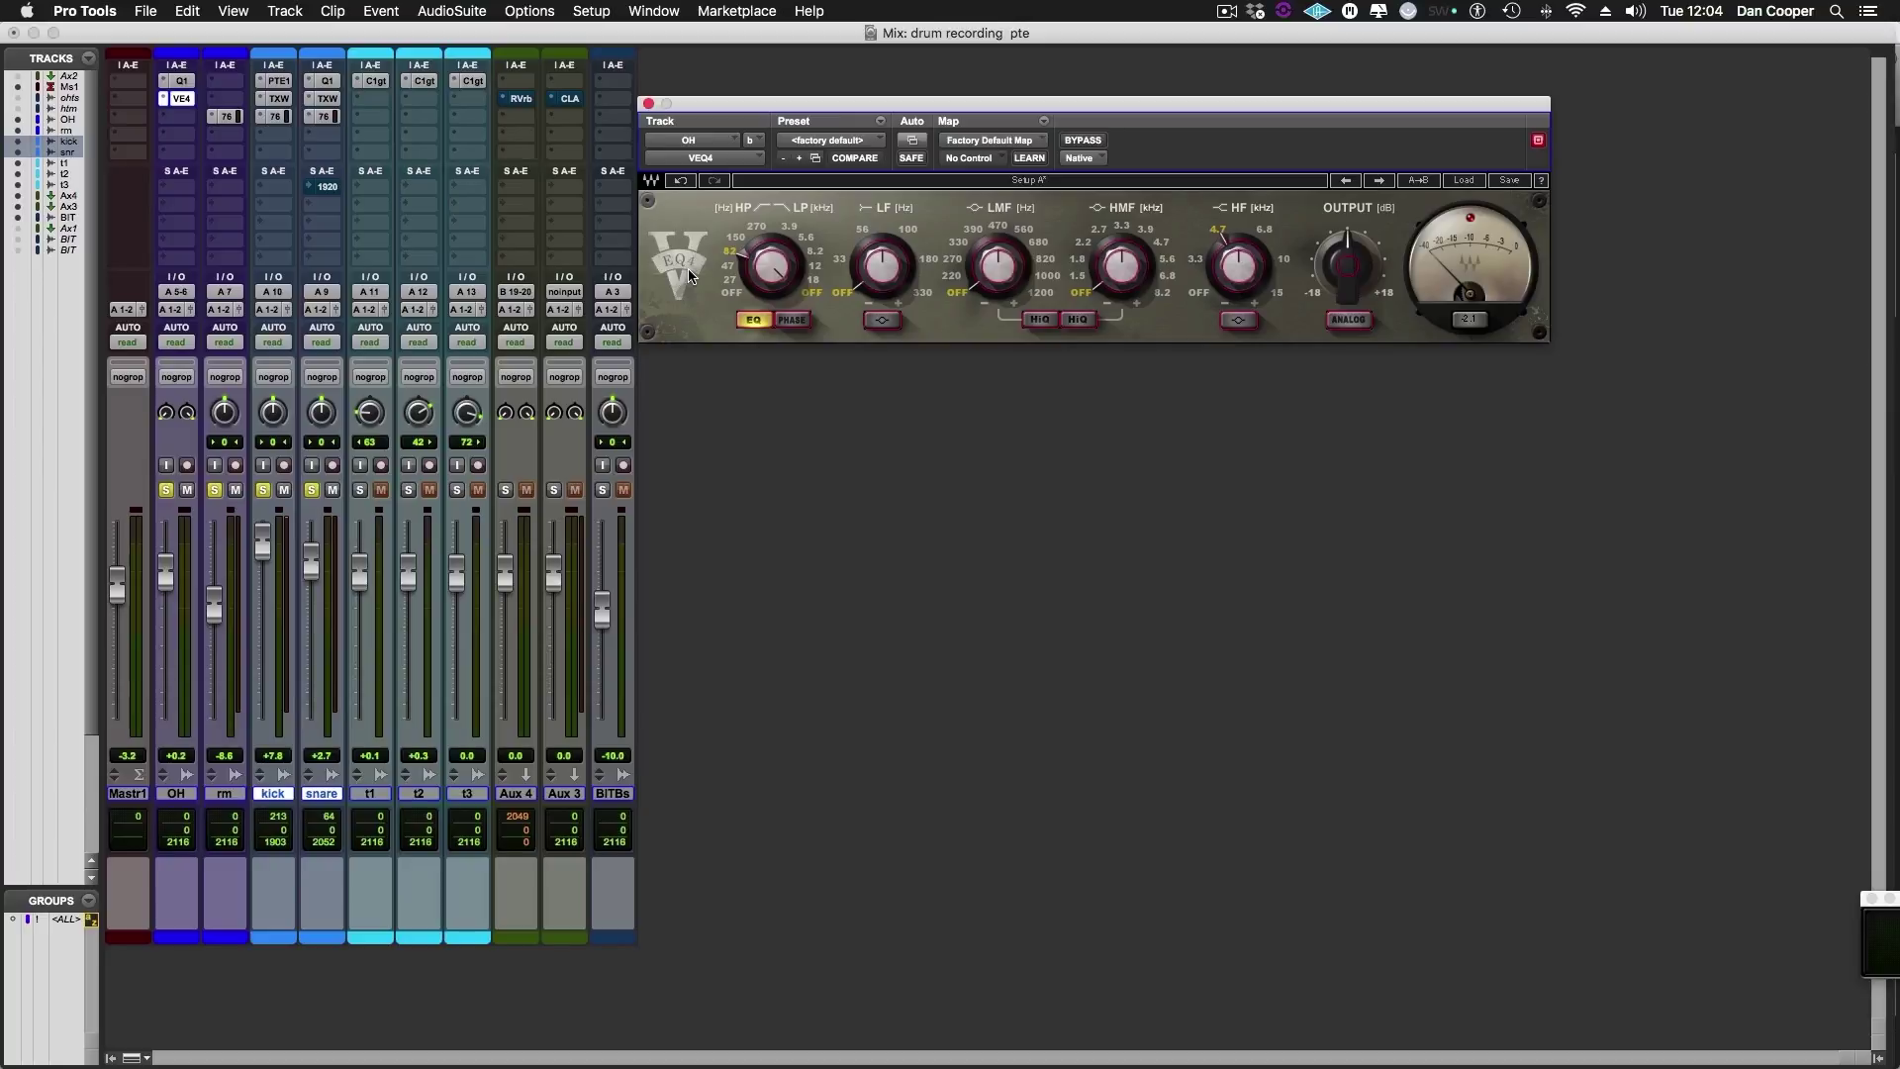
Step: Set the OH VEQ4 high-frequency band to 4.7 kHz and start playback to audition it
{"action": "left_click", "coordinate": [1200, 279]}
{"action": "left_click", "coordinate": [1195, 259]}
{"action": "left_click", "coordinate": [1216, 232]}
{"action": "left_click", "coordinate": [1236, 319]}
{"action": "left_click", "coordinate": [1235, 321]}
{"action": "key", "text": "space"}
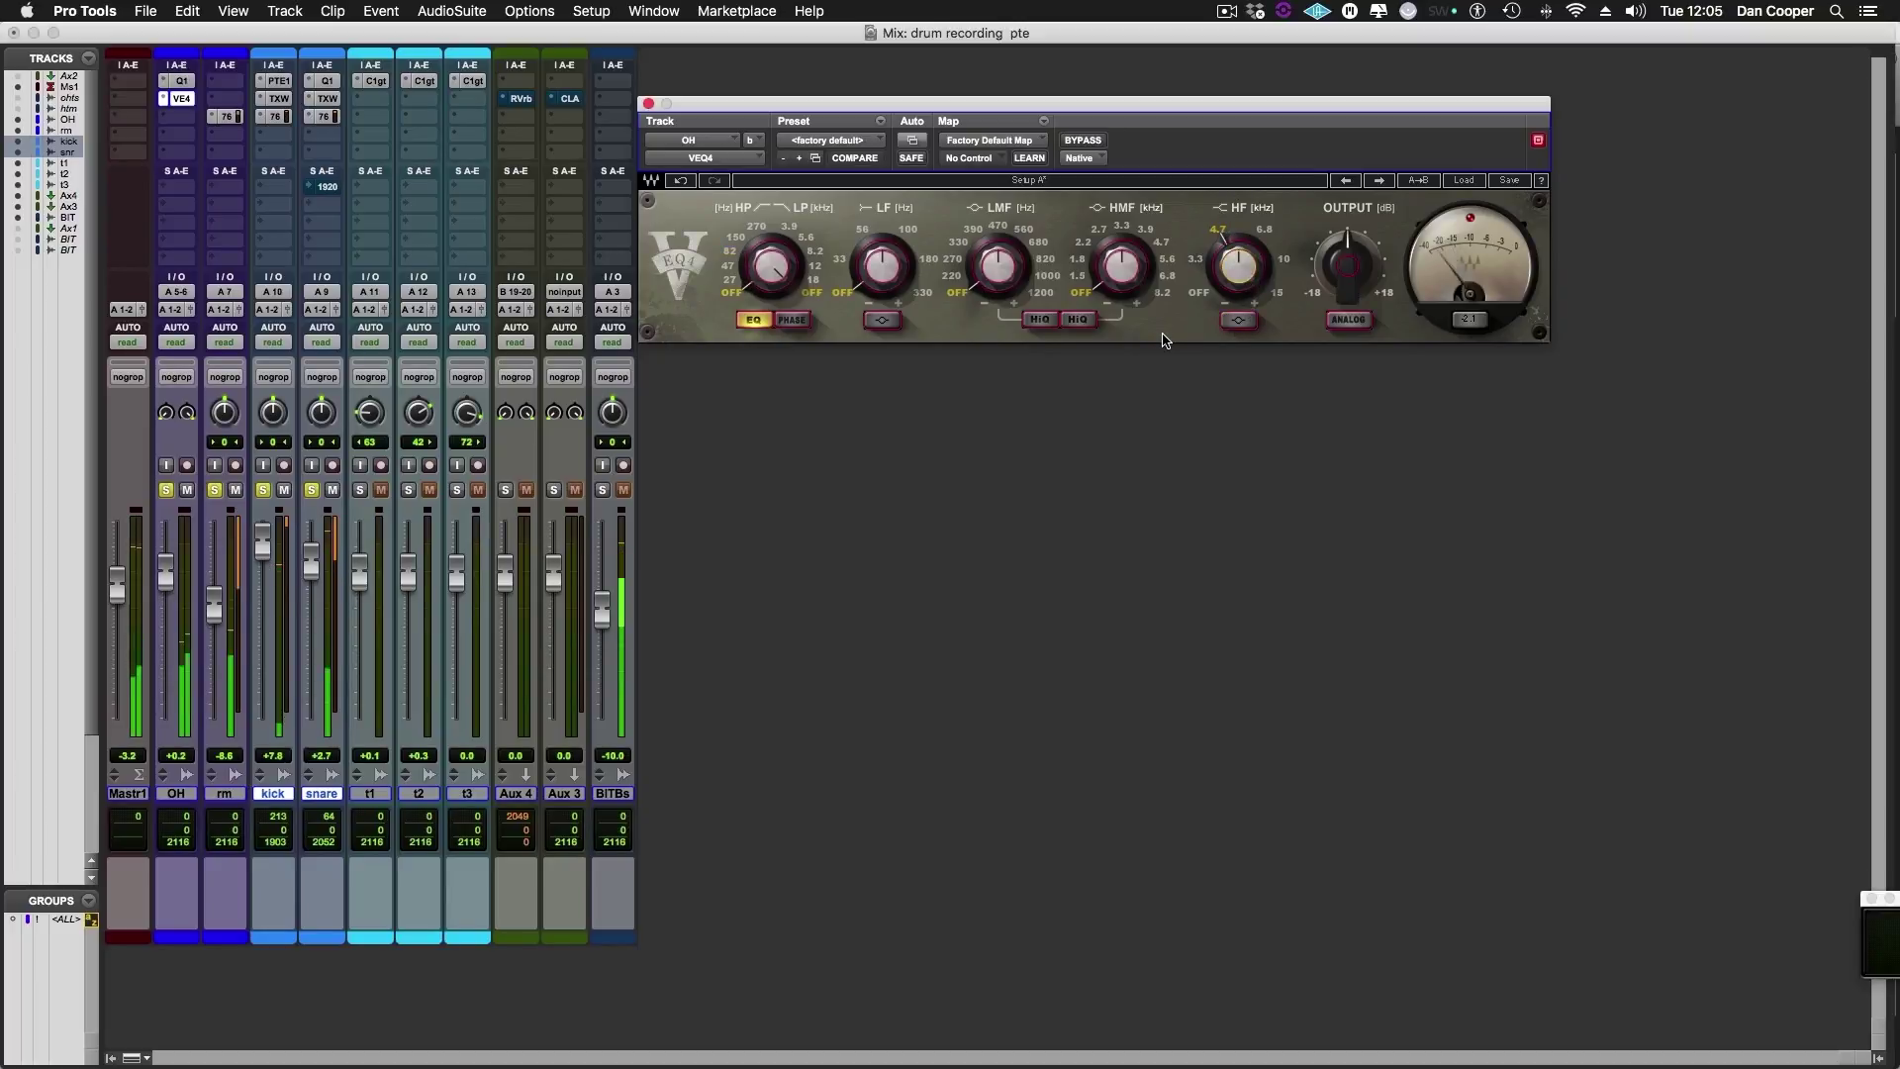
Step: Engage the OH VEQ4 high-pass filter and raise it to 150 Hz
{"action": "scroll", "coordinate": [1208, 228], "scroll_direction": "up", "scroll_amount": 5}
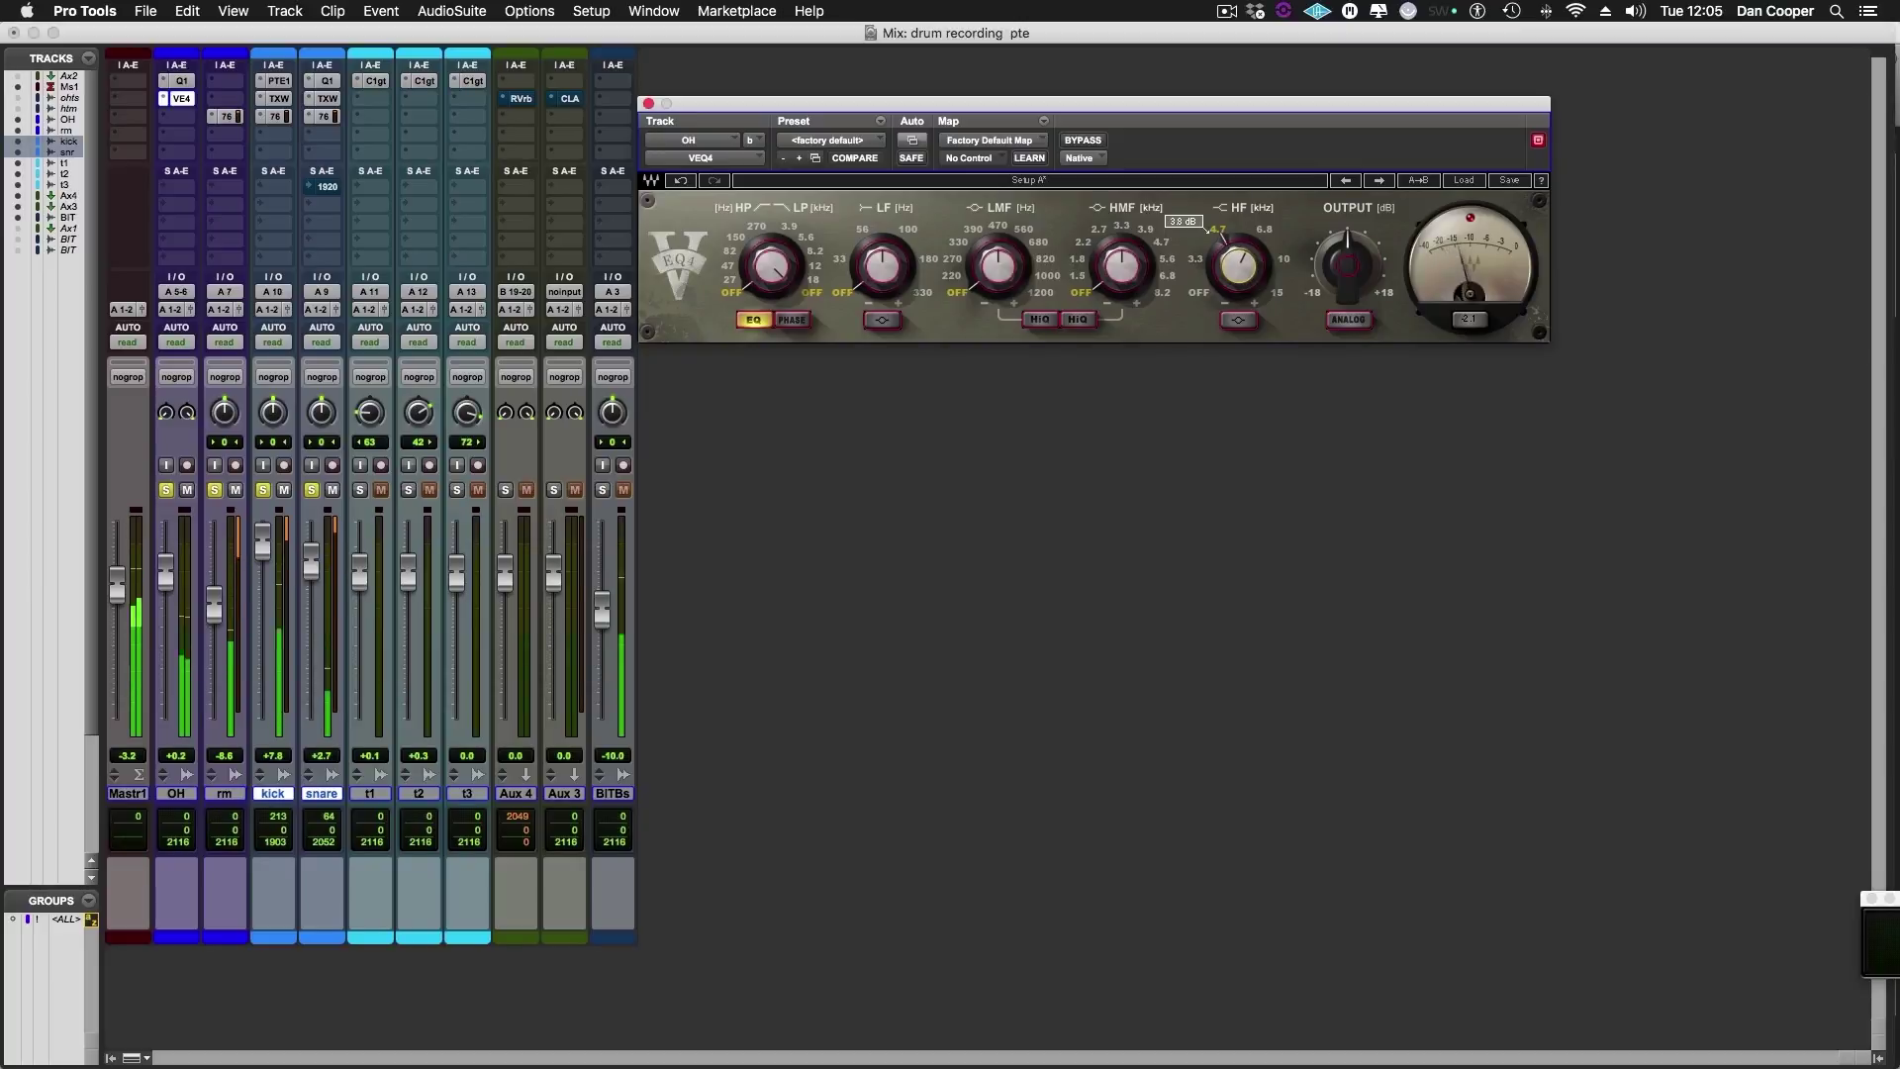
{"action": "scroll", "coordinate": [1208, 228], "scroll_direction": "up", "scroll_amount": 1}
{"action": "scroll", "coordinate": [1209, 229], "scroll_direction": "up", "scroll_amount": 1}
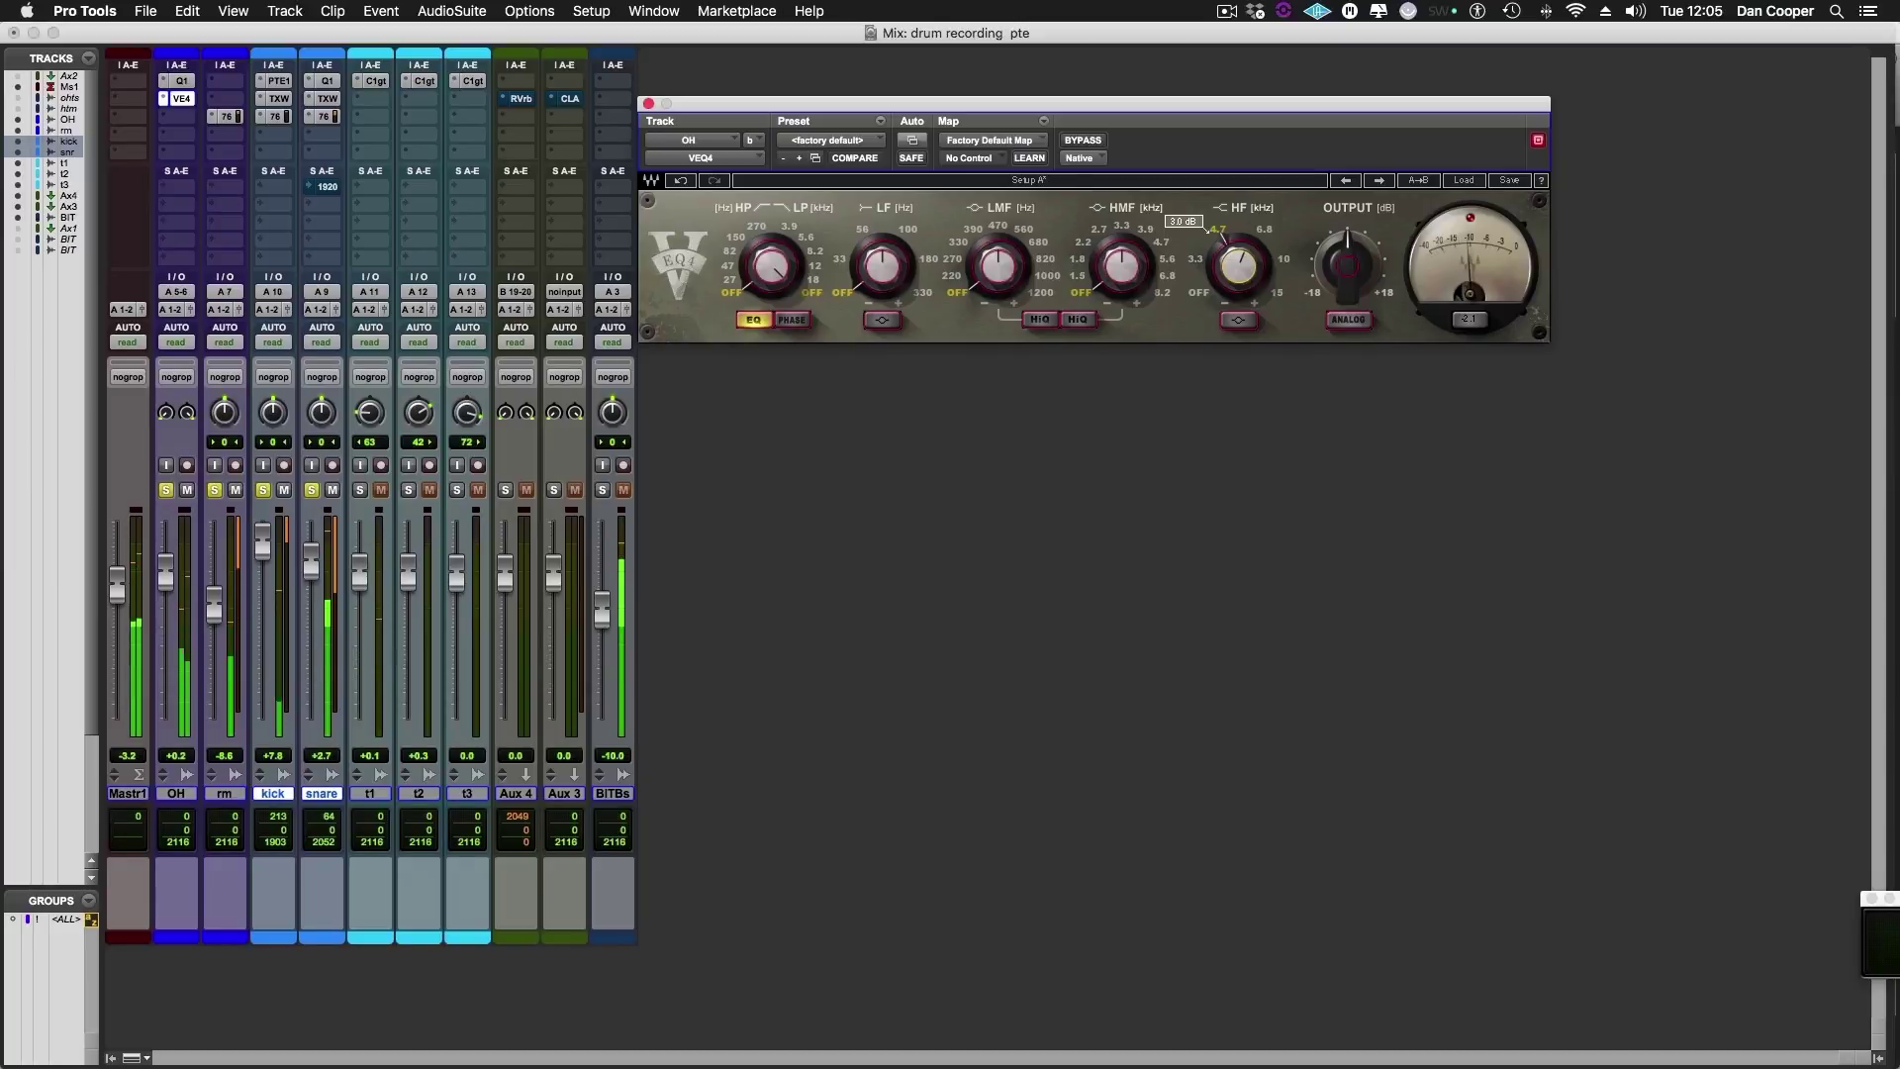
{"action": "left_click", "coordinate": [726, 255]}
{"action": "left_click", "coordinate": [731, 240]}
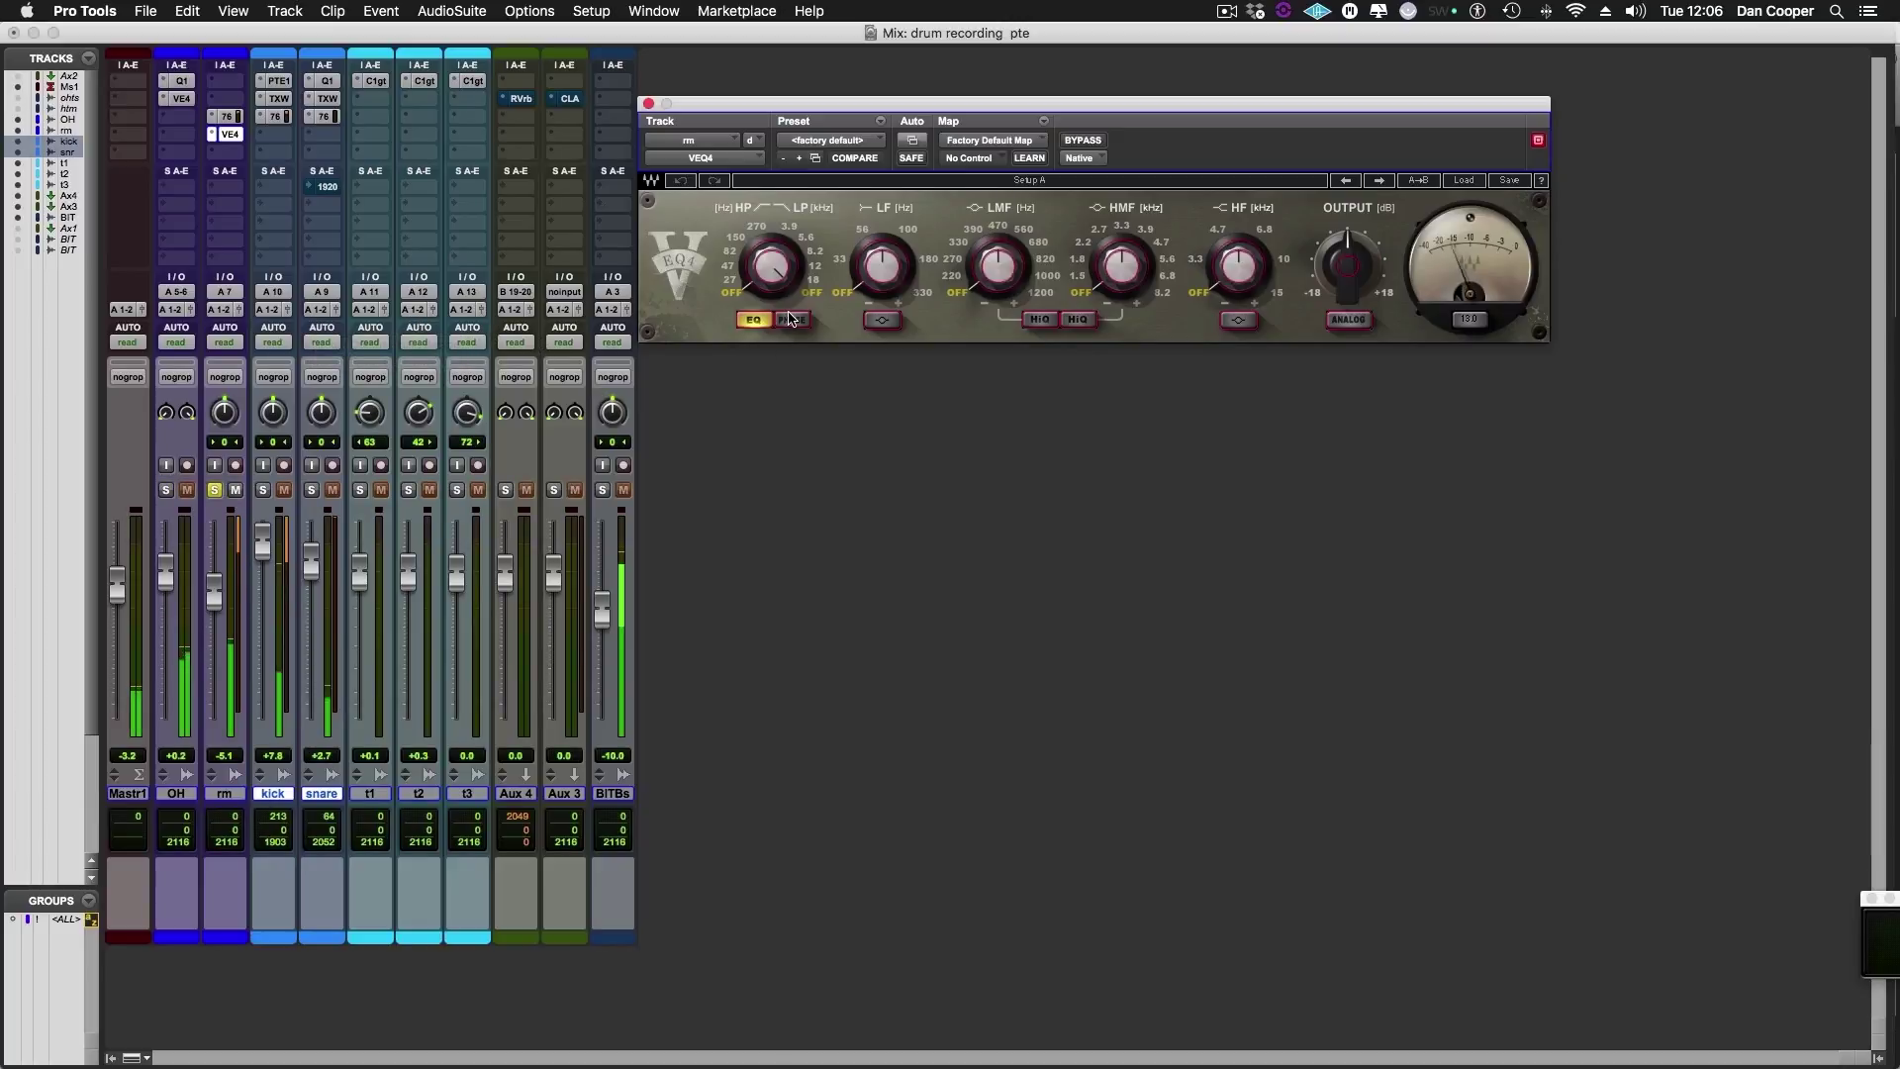
Step: Engage the room VEQ4 low-pass filter around 12 kHz, then select the OH and rm tracks
{"action": "left_click_drag", "start_coordinate": [771, 272], "coordinate": [770, 238]}
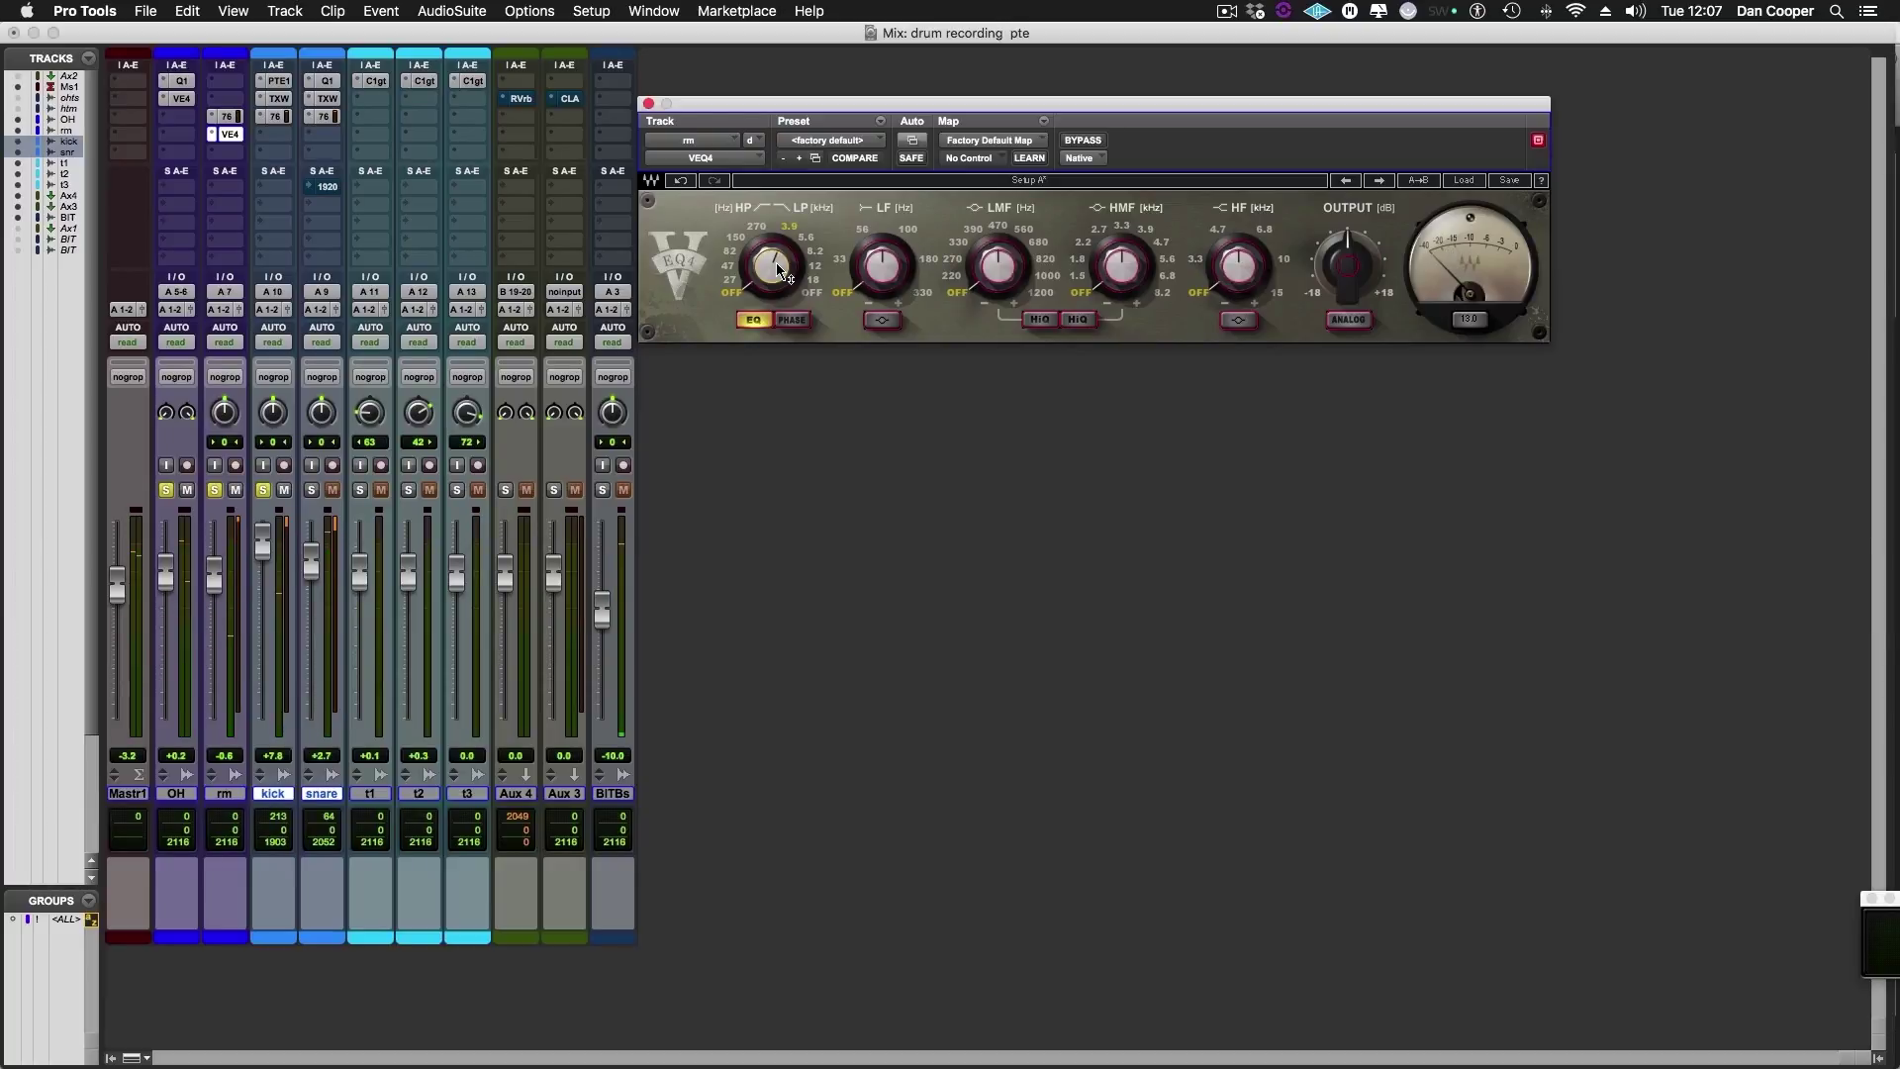
{"action": "left_click", "coordinate": [228, 139]}
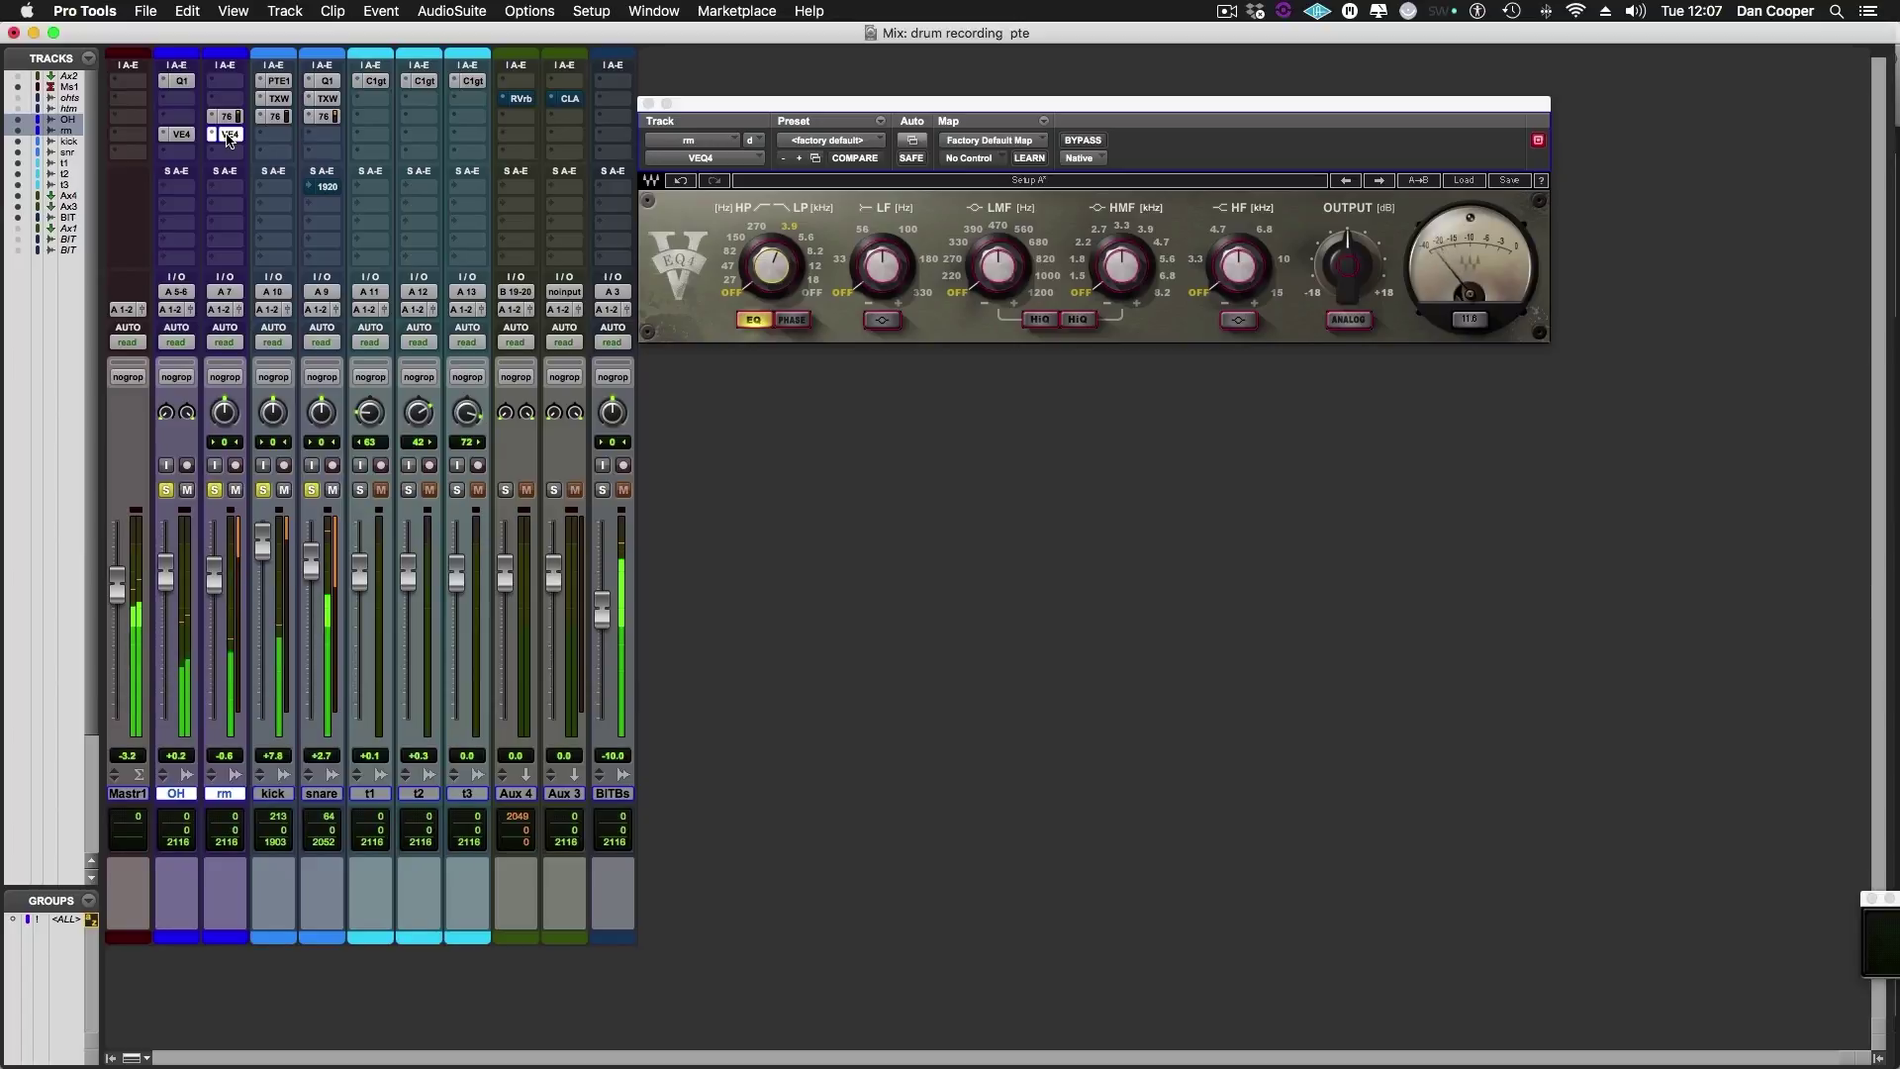
{"action": "left_click", "coordinate": [228, 139], "text": "super"}
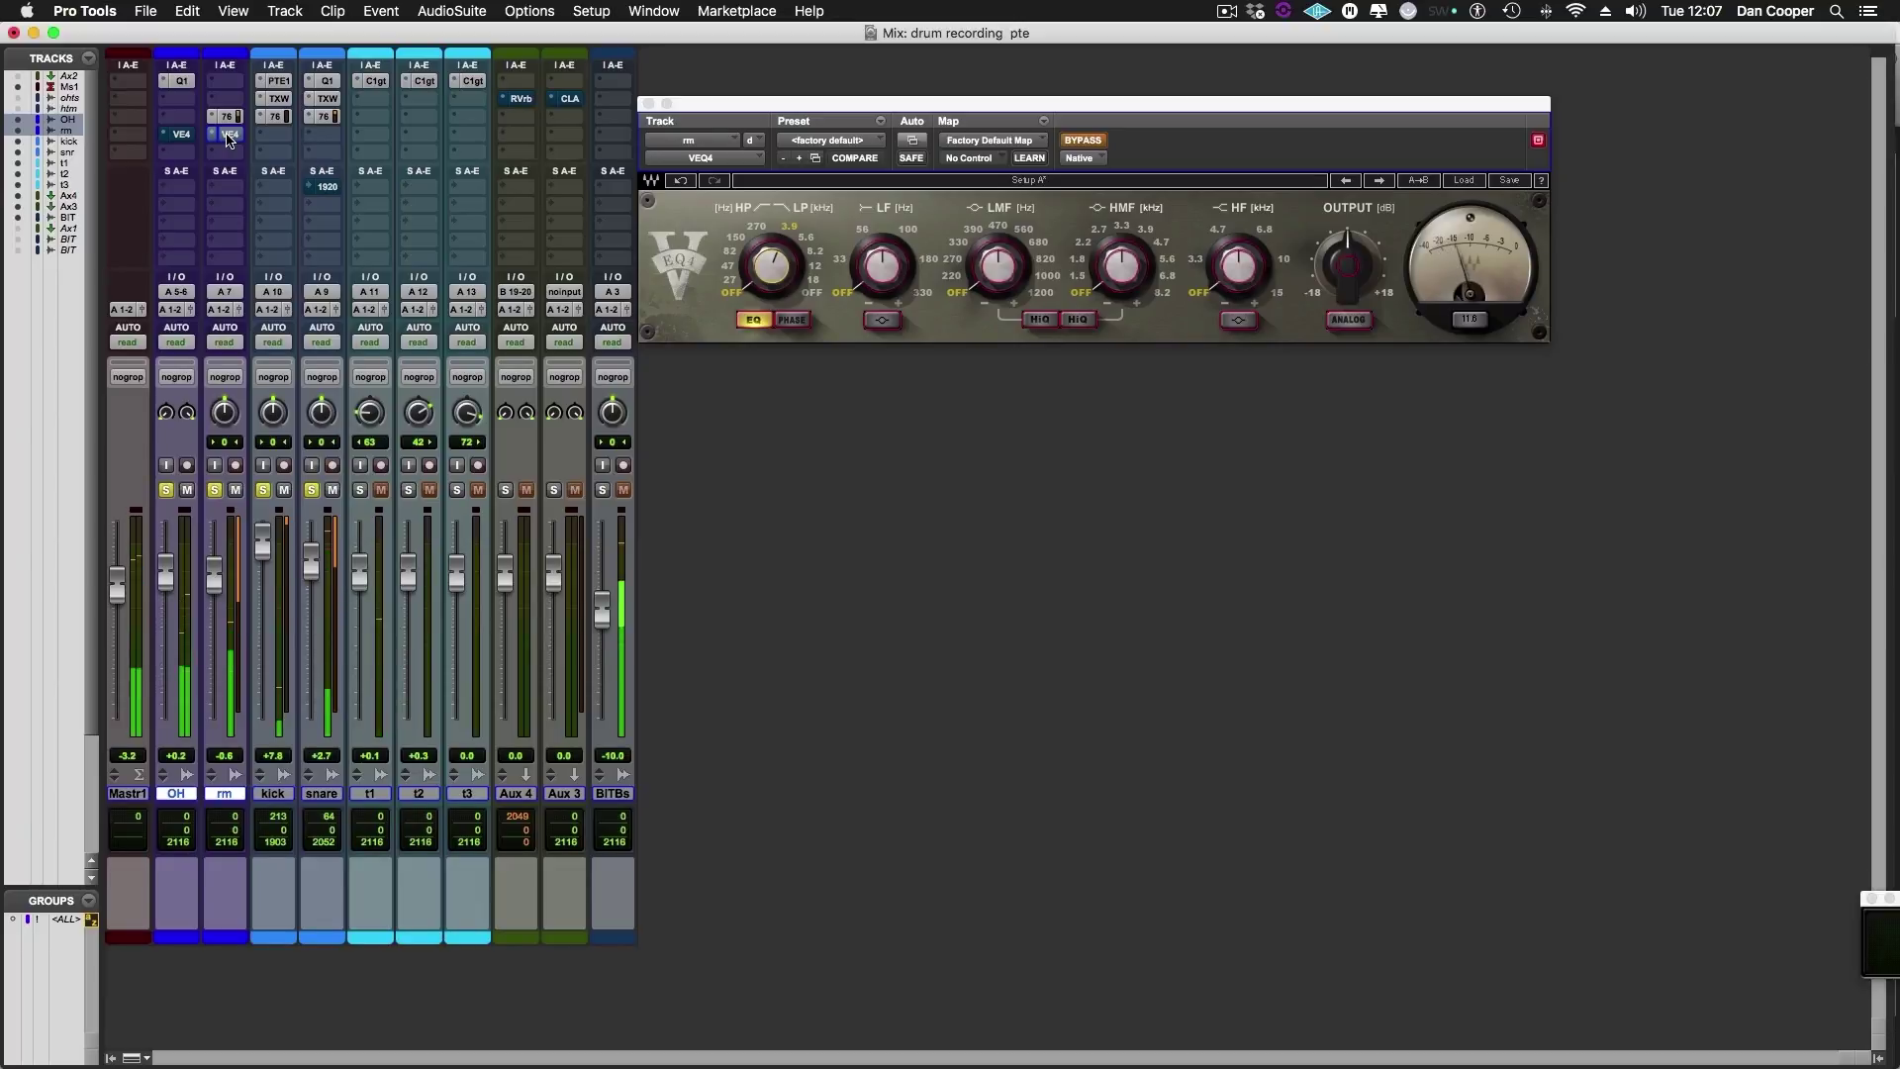
{"action": "left_click", "coordinate": [227, 139], "text": "super"}
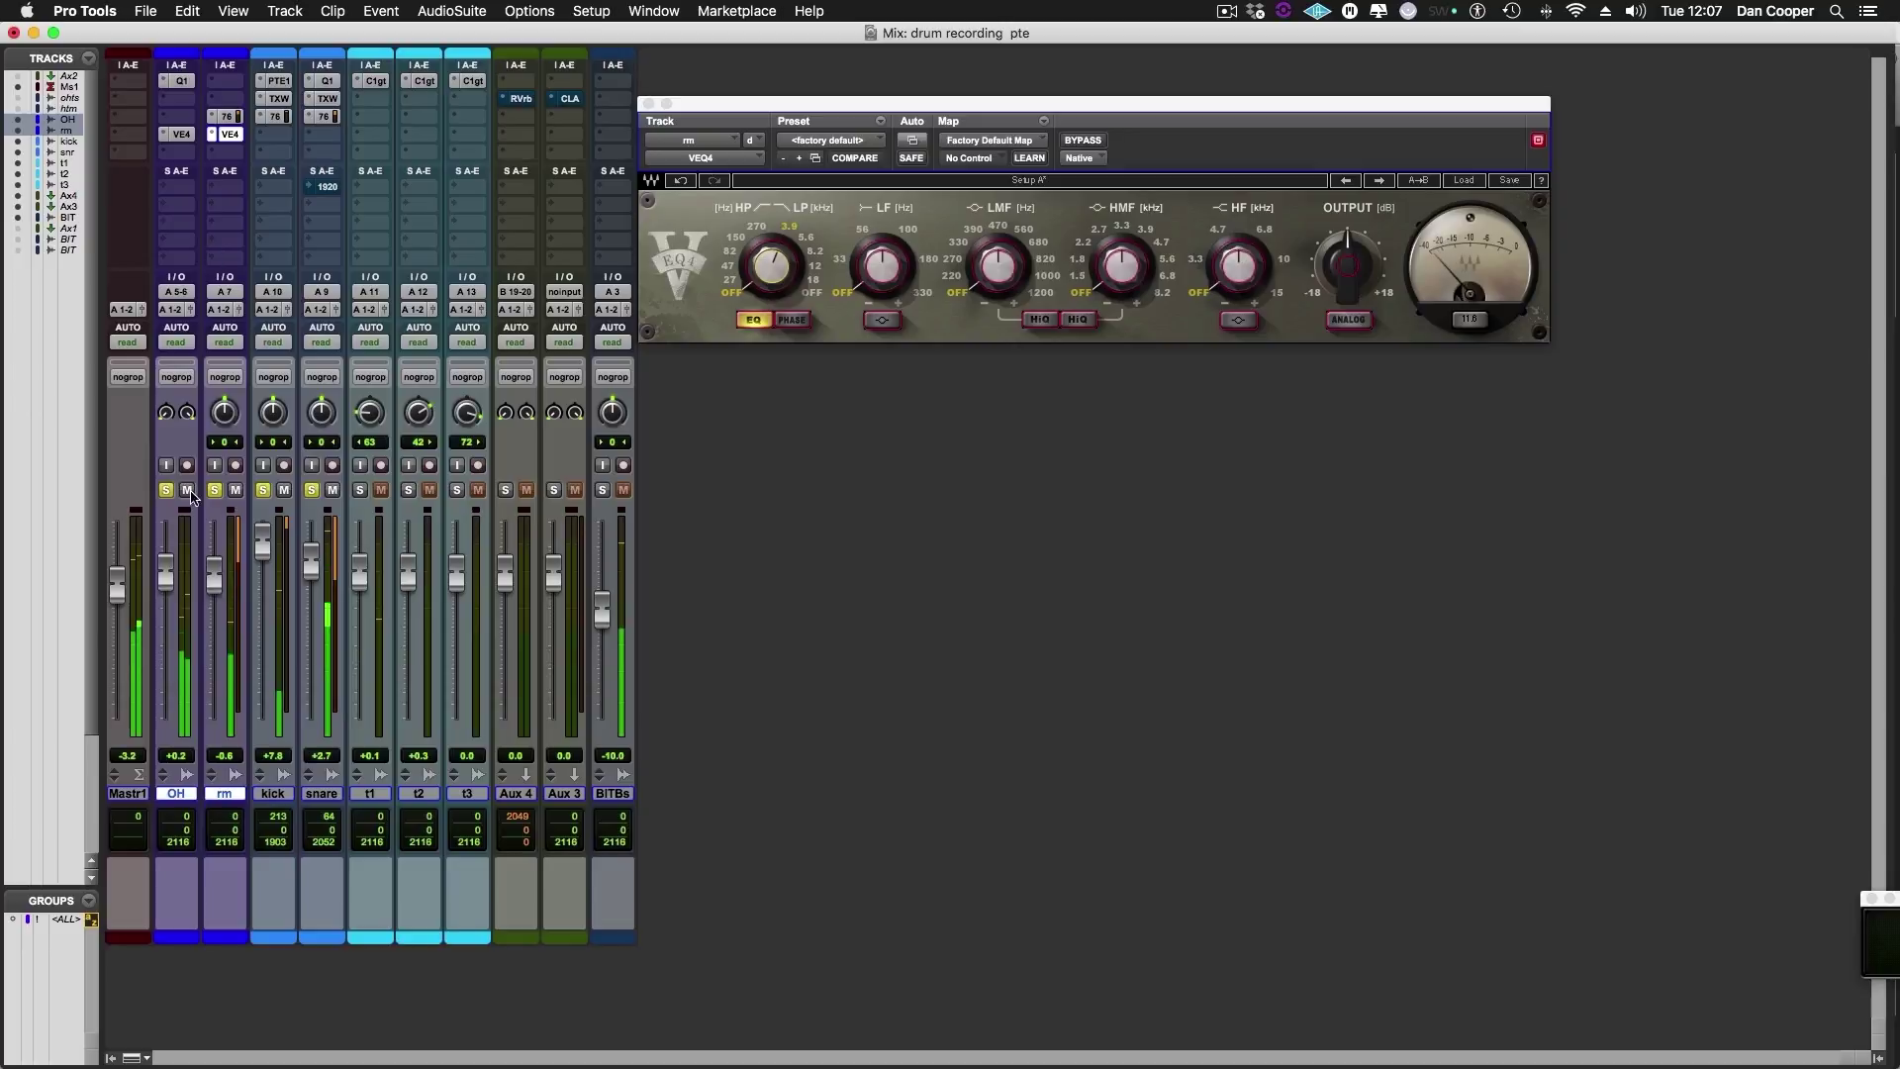